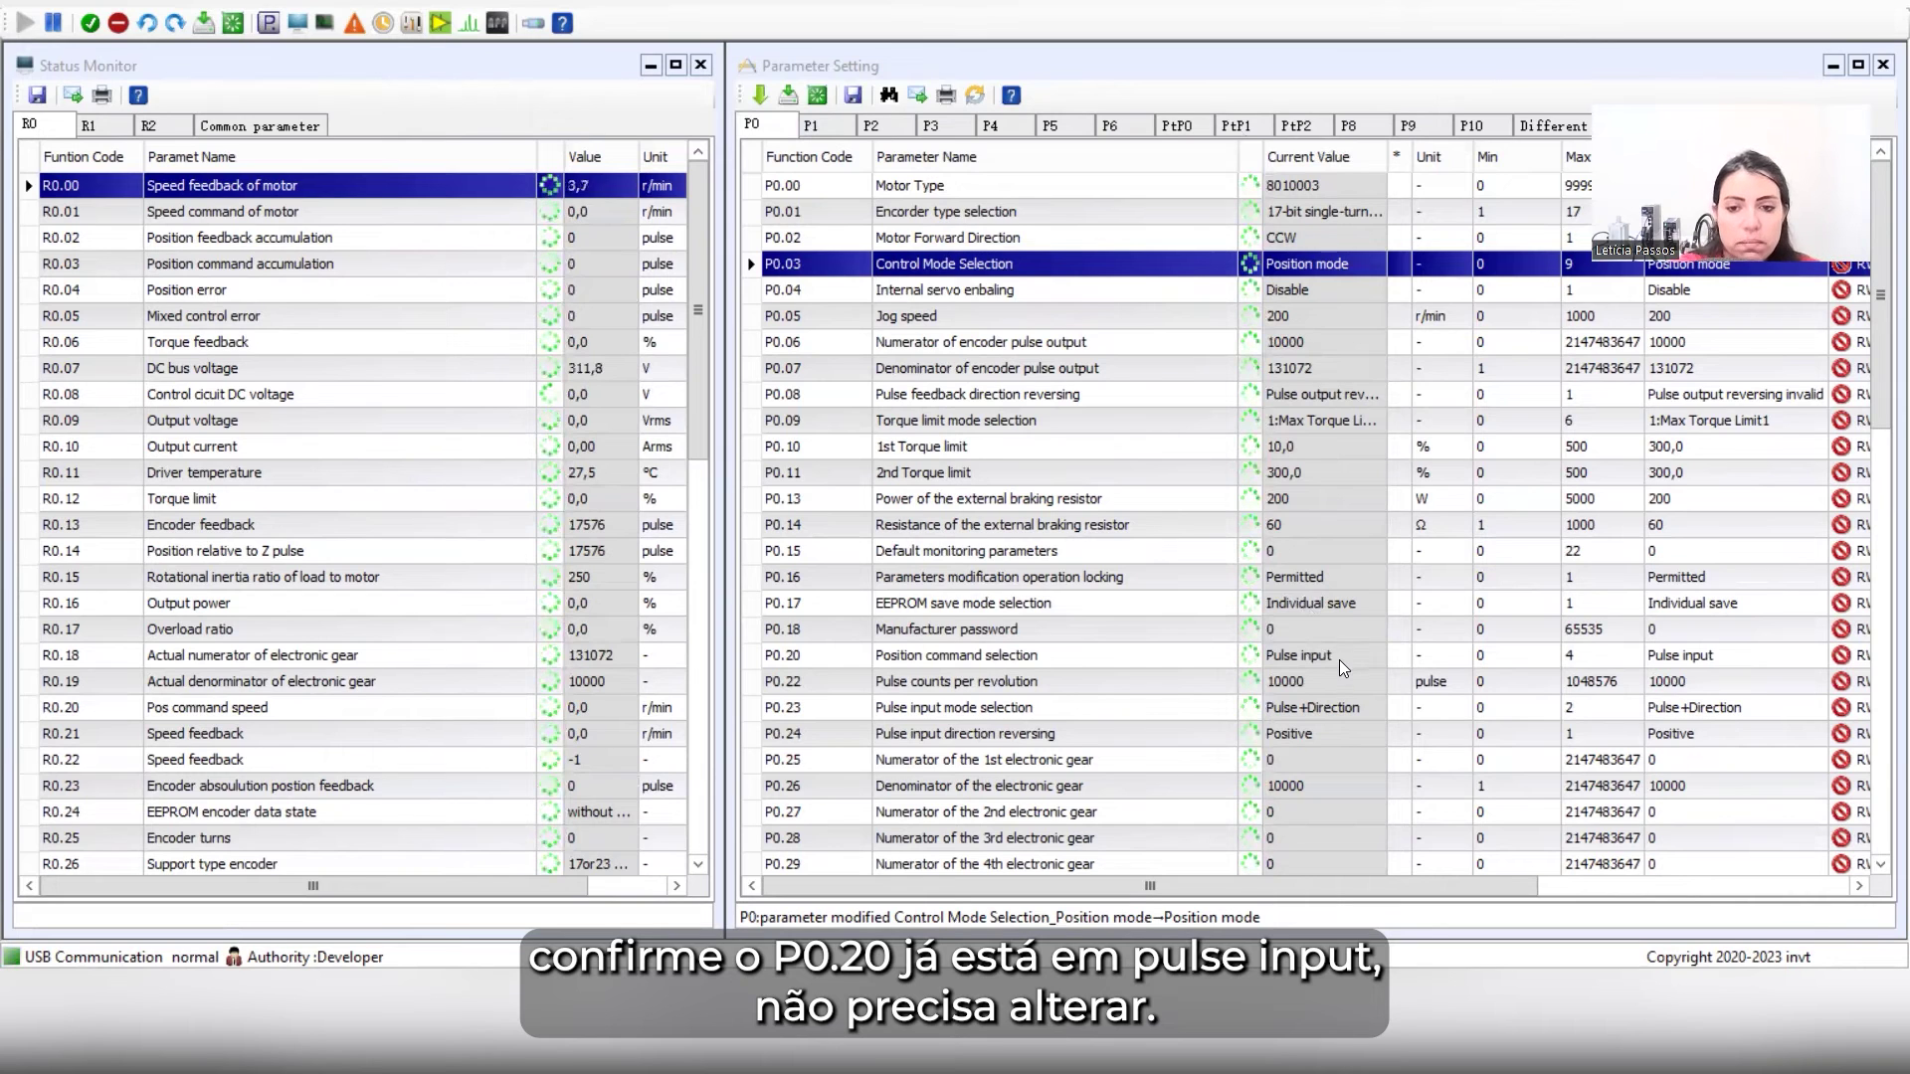
Set parameter P0.22, Pulse counts per revolution, to 1000 and save the change to EEPROM
{"action": "left_click", "coordinate": [1334, 683]}
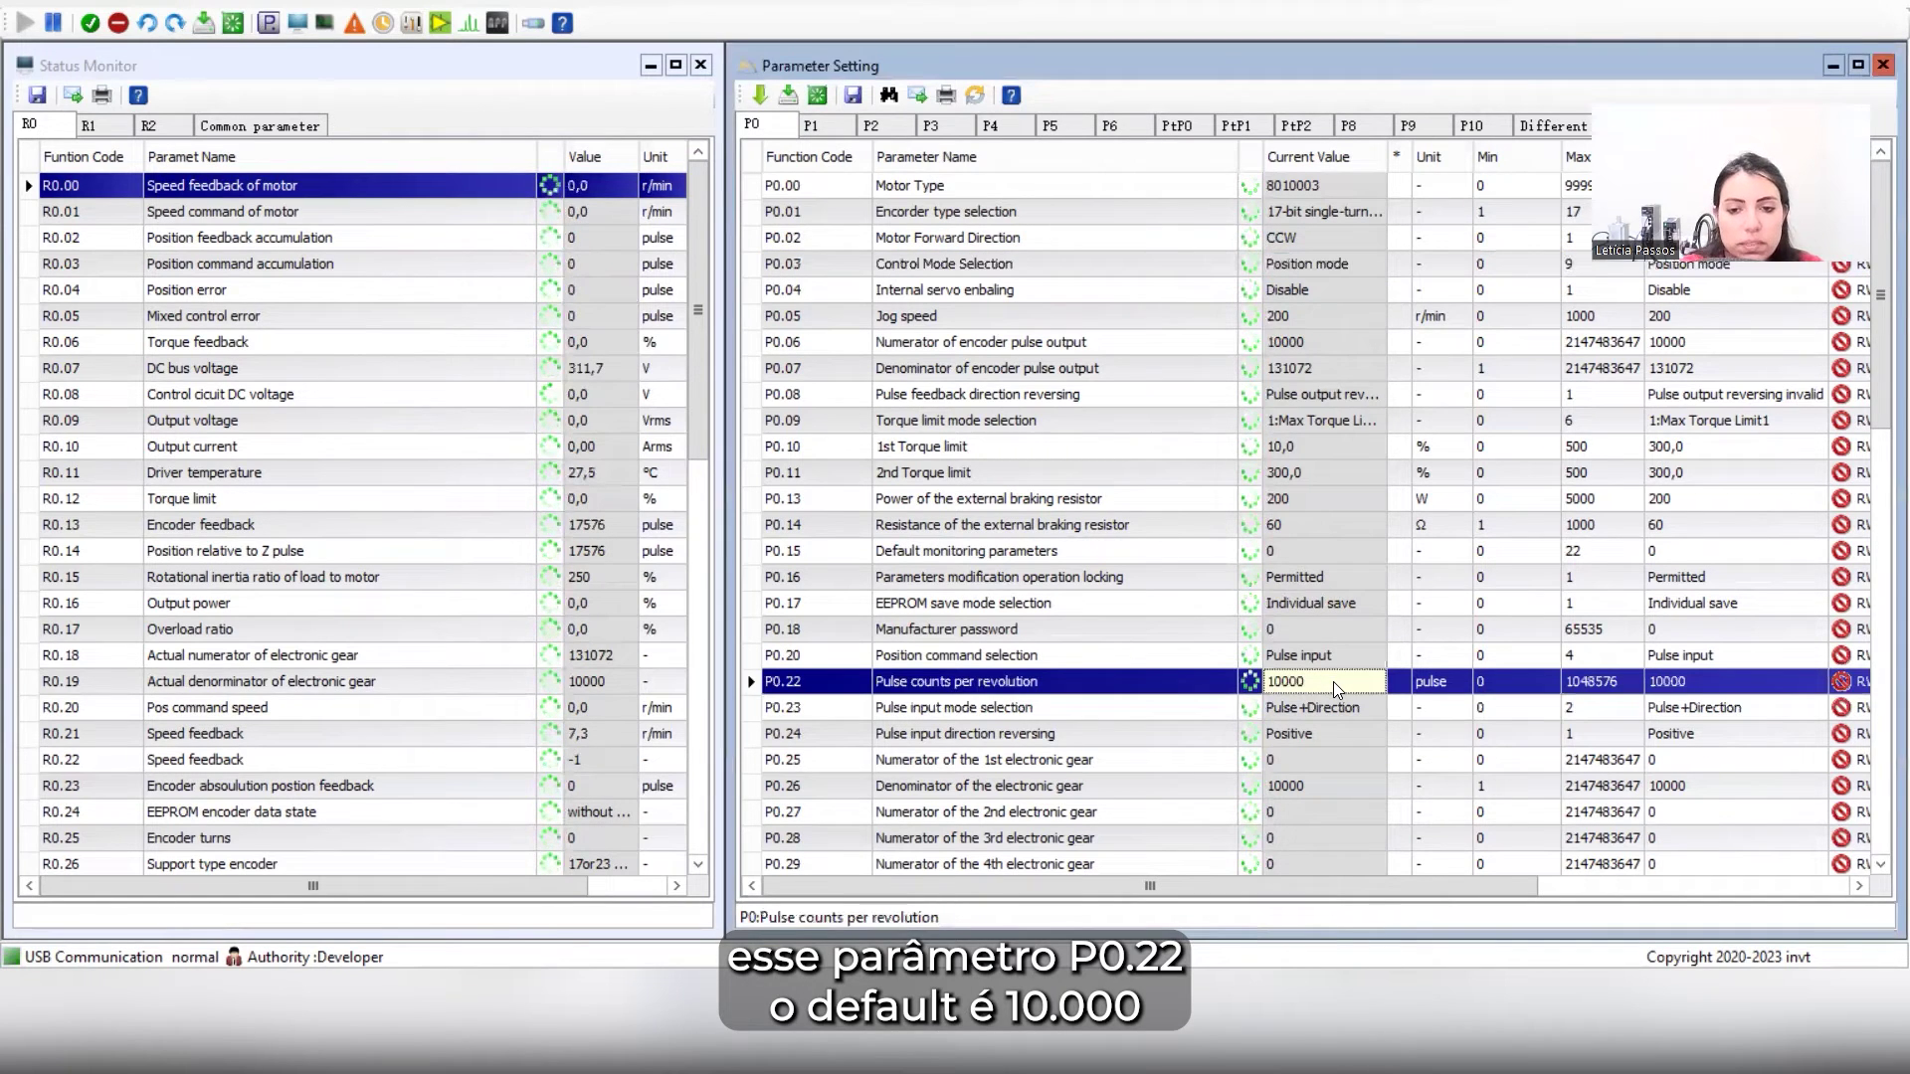
{"action": "left_click", "coordinate": [1334, 682]}
{"action": "type", "text": "1000"}
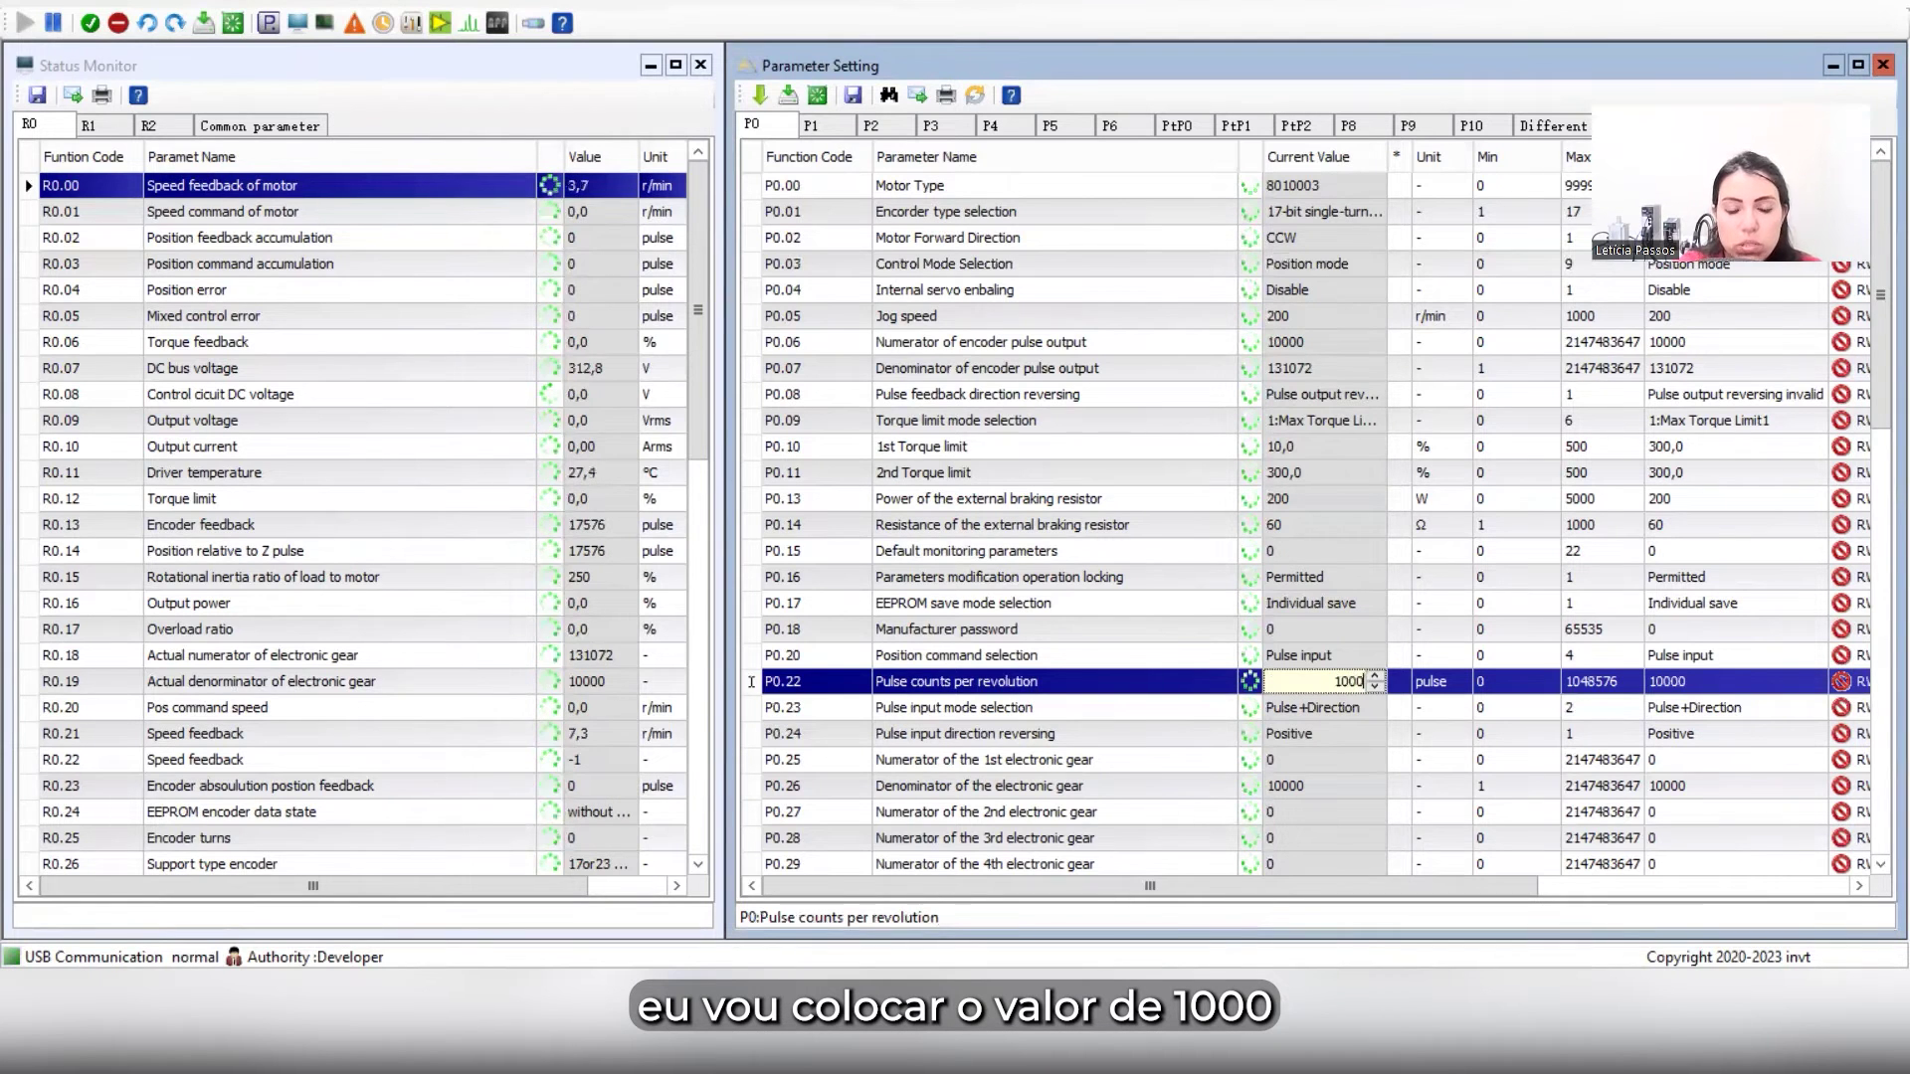
{"action": "left_click", "coordinate": [751, 682]}
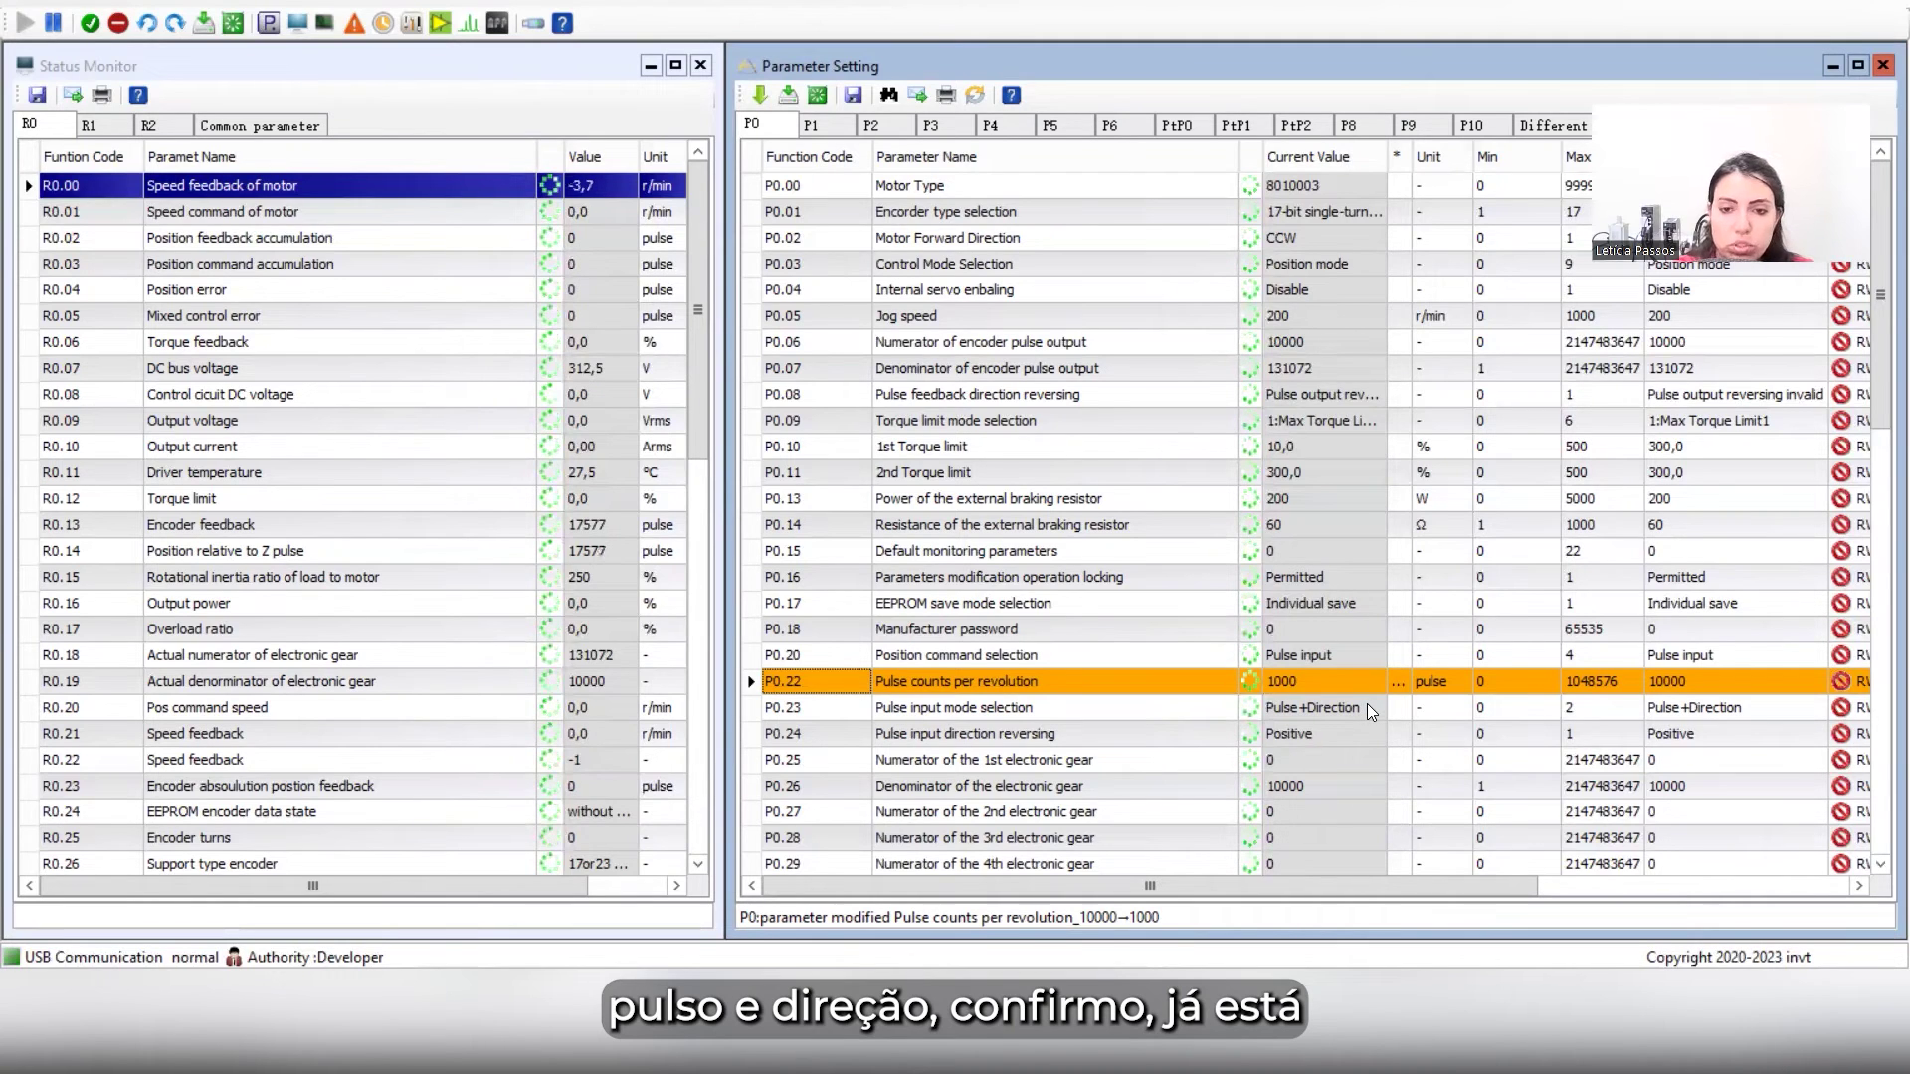
{"action": "left_click", "coordinate": [816, 94]}
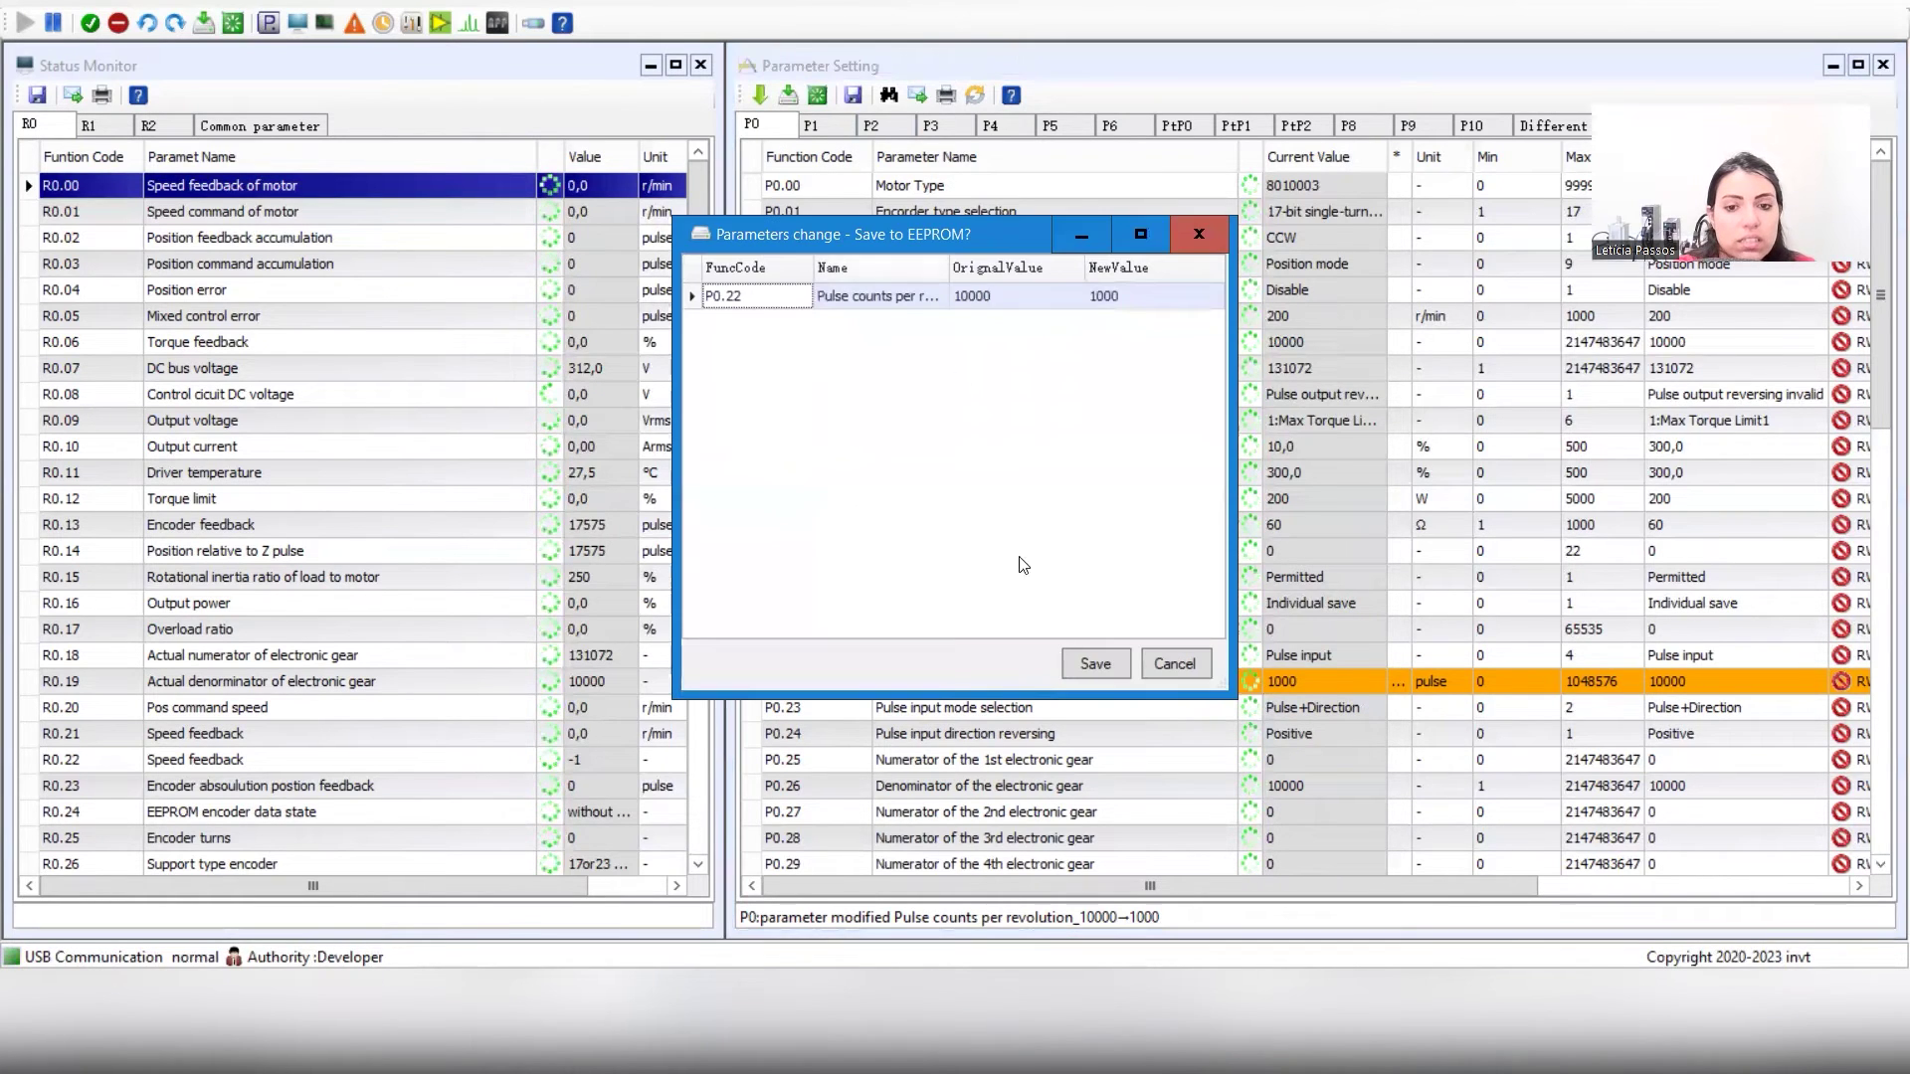
{"action": "left_click", "coordinate": [1082, 661]}
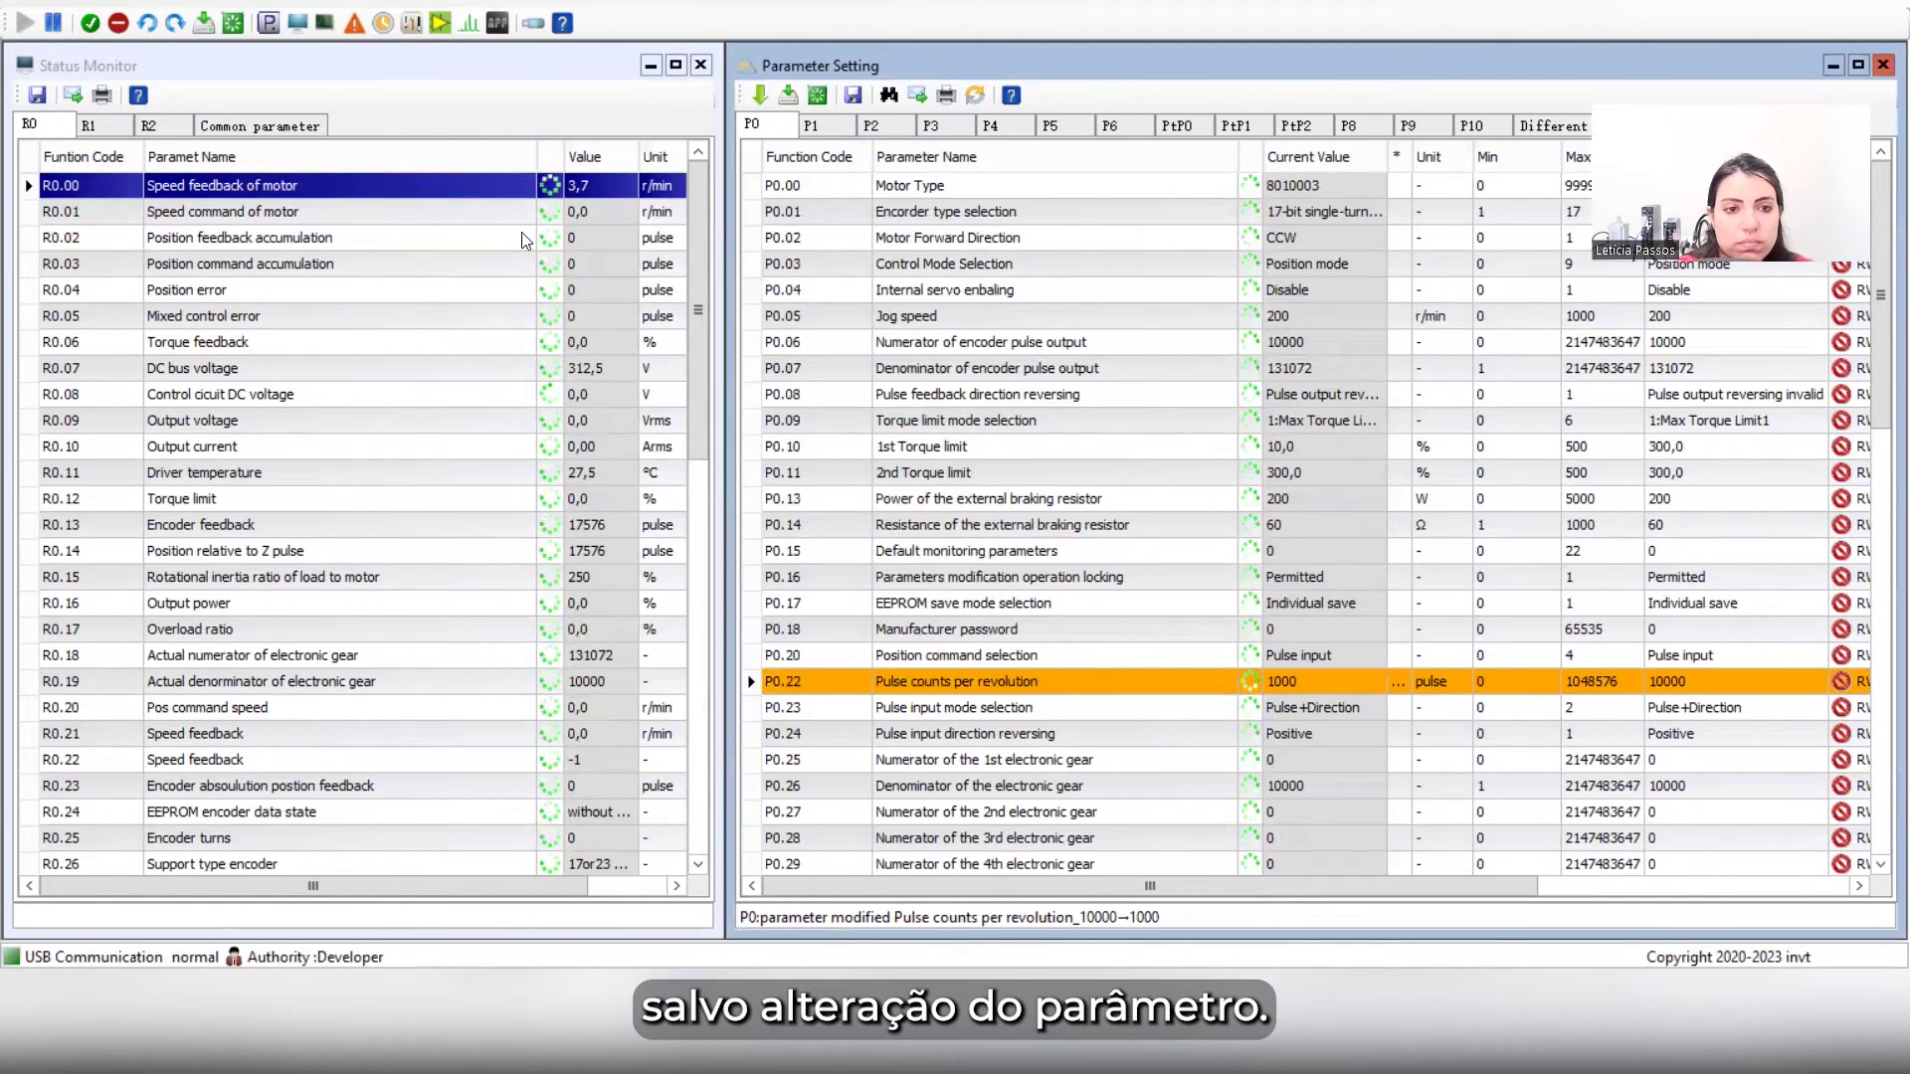
Open the digital I/O configuration for editing and set the active mode of Digital Input1 (Servo on) to Low
{"action": "left_click", "coordinate": [411, 22]}
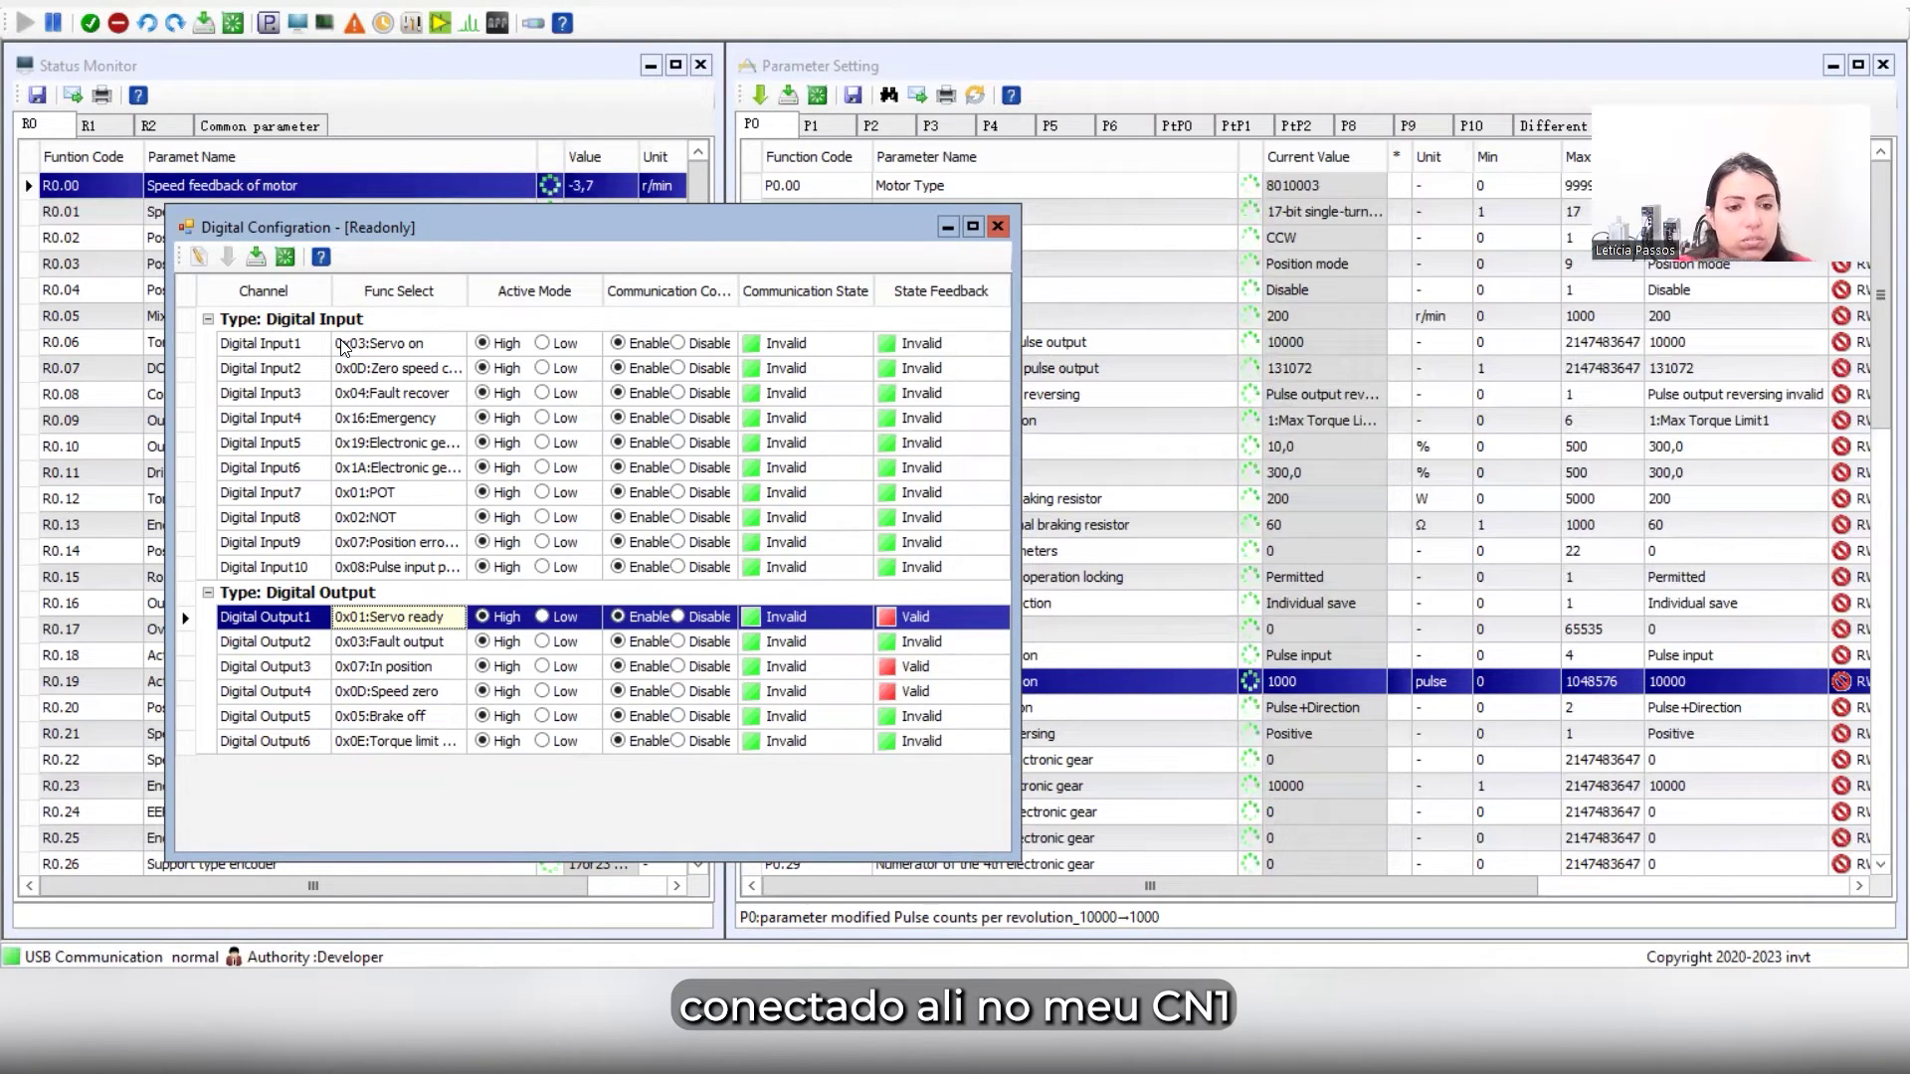
{"action": "left_click", "coordinate": [198, 256]}
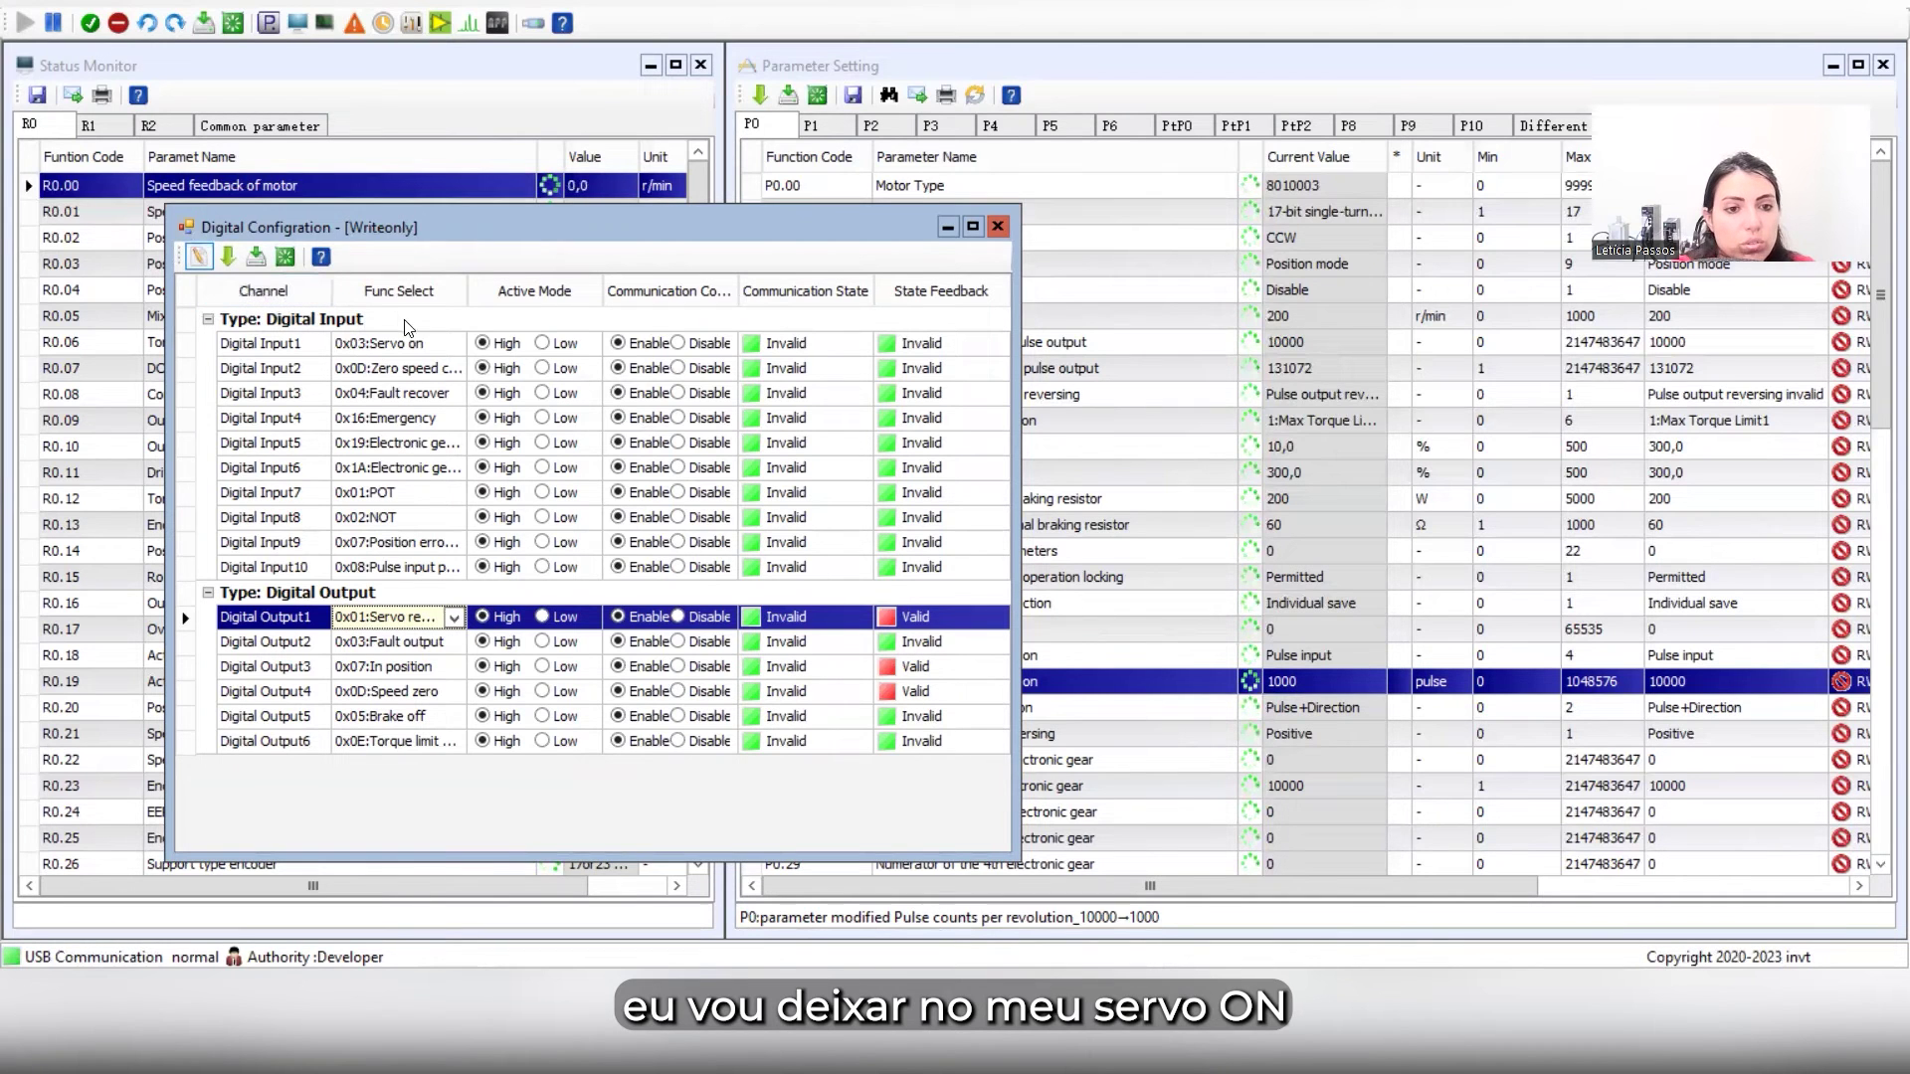
{"action": "left_click", "coordinate": [543, 343]}
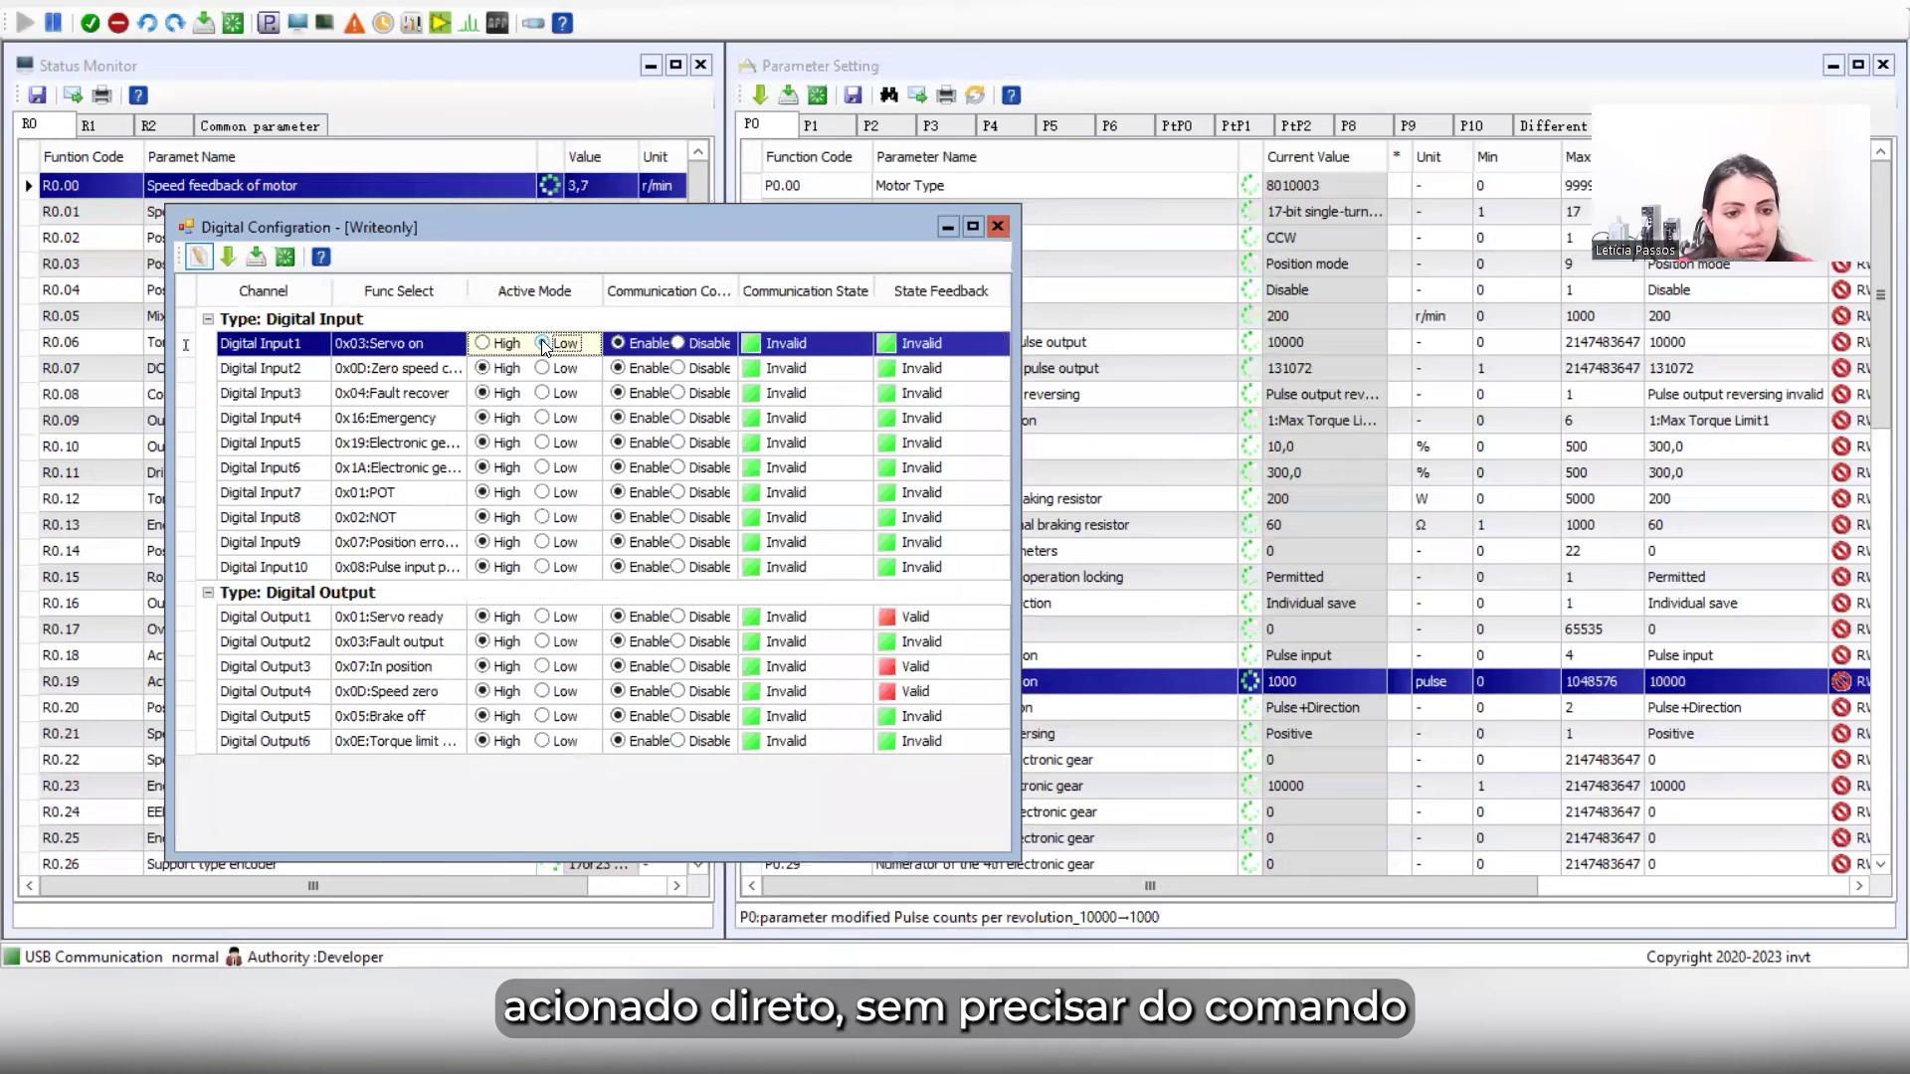
Set the function of Digital Input2, Digital Input3 and Digital Input4 to 0x00:OFF
{"action": "left_click", "coordinate": [419, 375]}
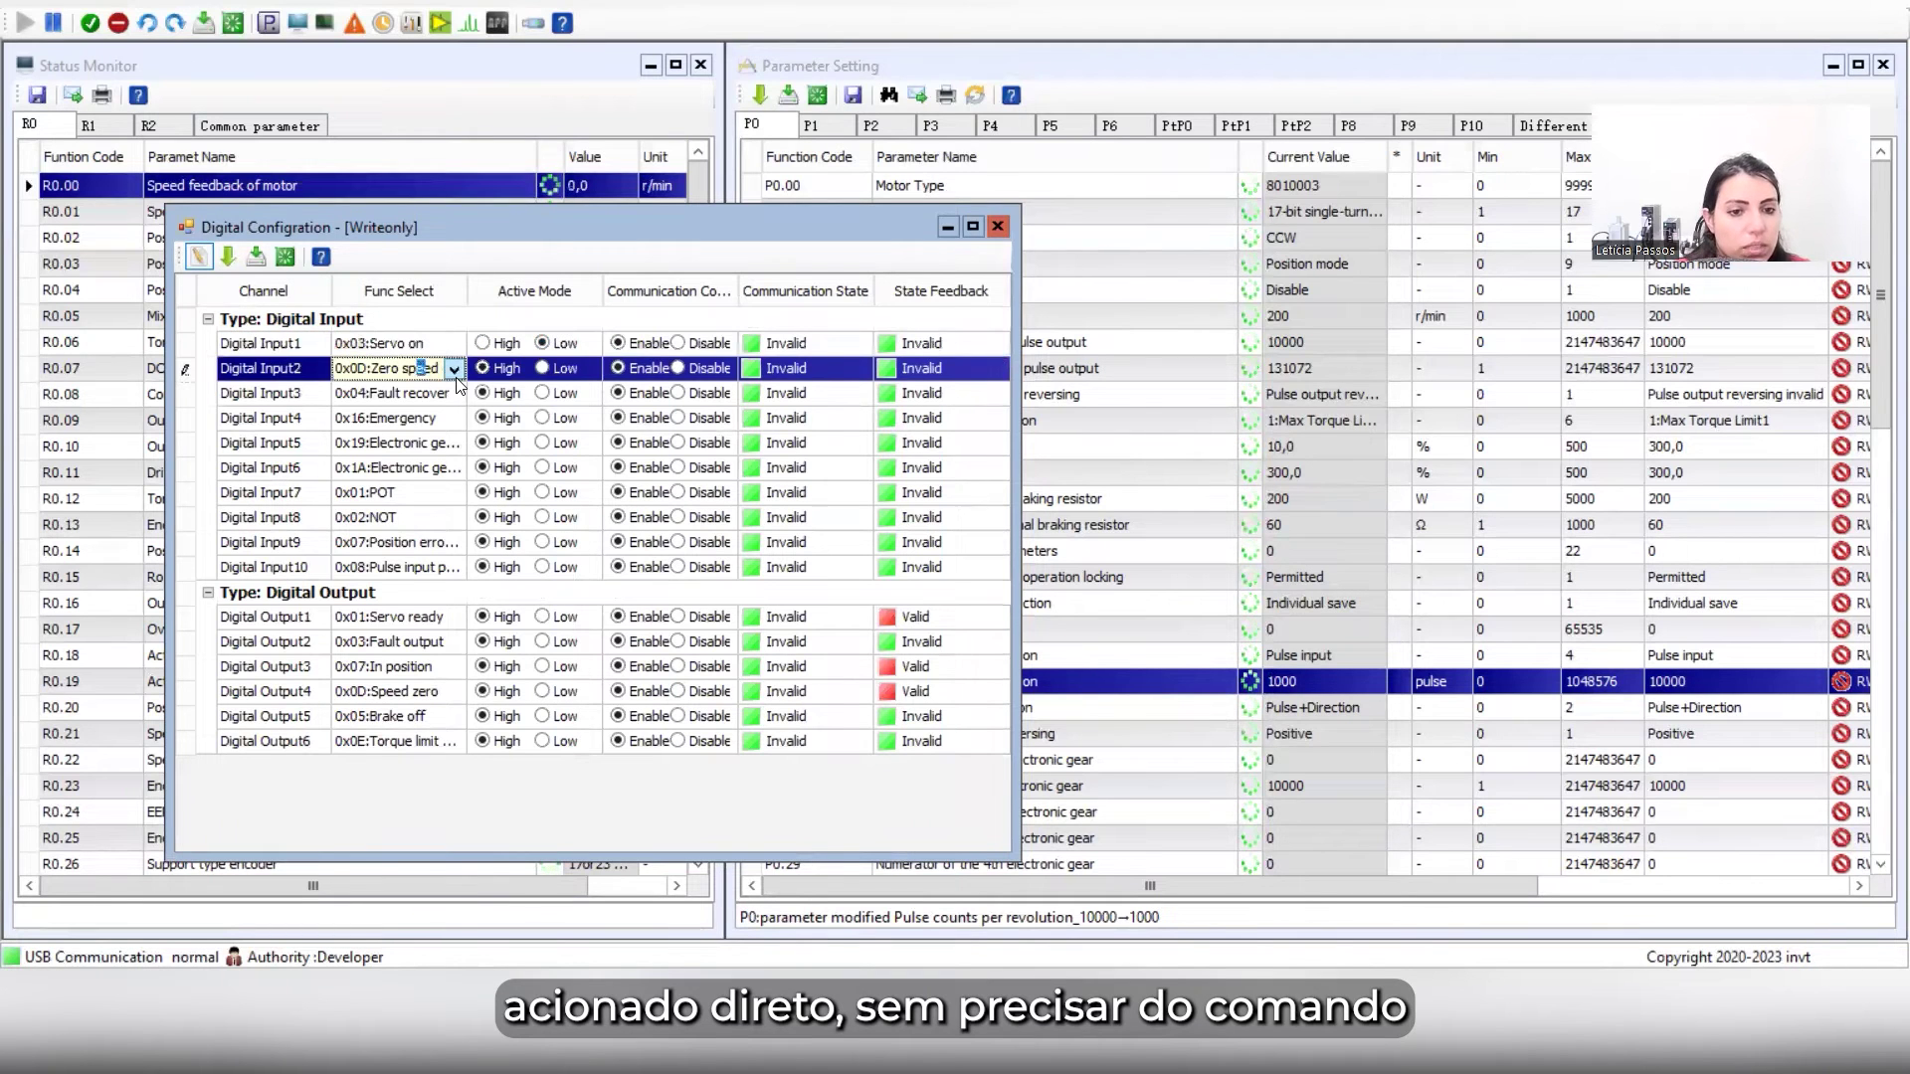
{"action": "left_click", "coordinate": [454, 374]}
{"action": "left_click", "coordinate": [444, 394]}
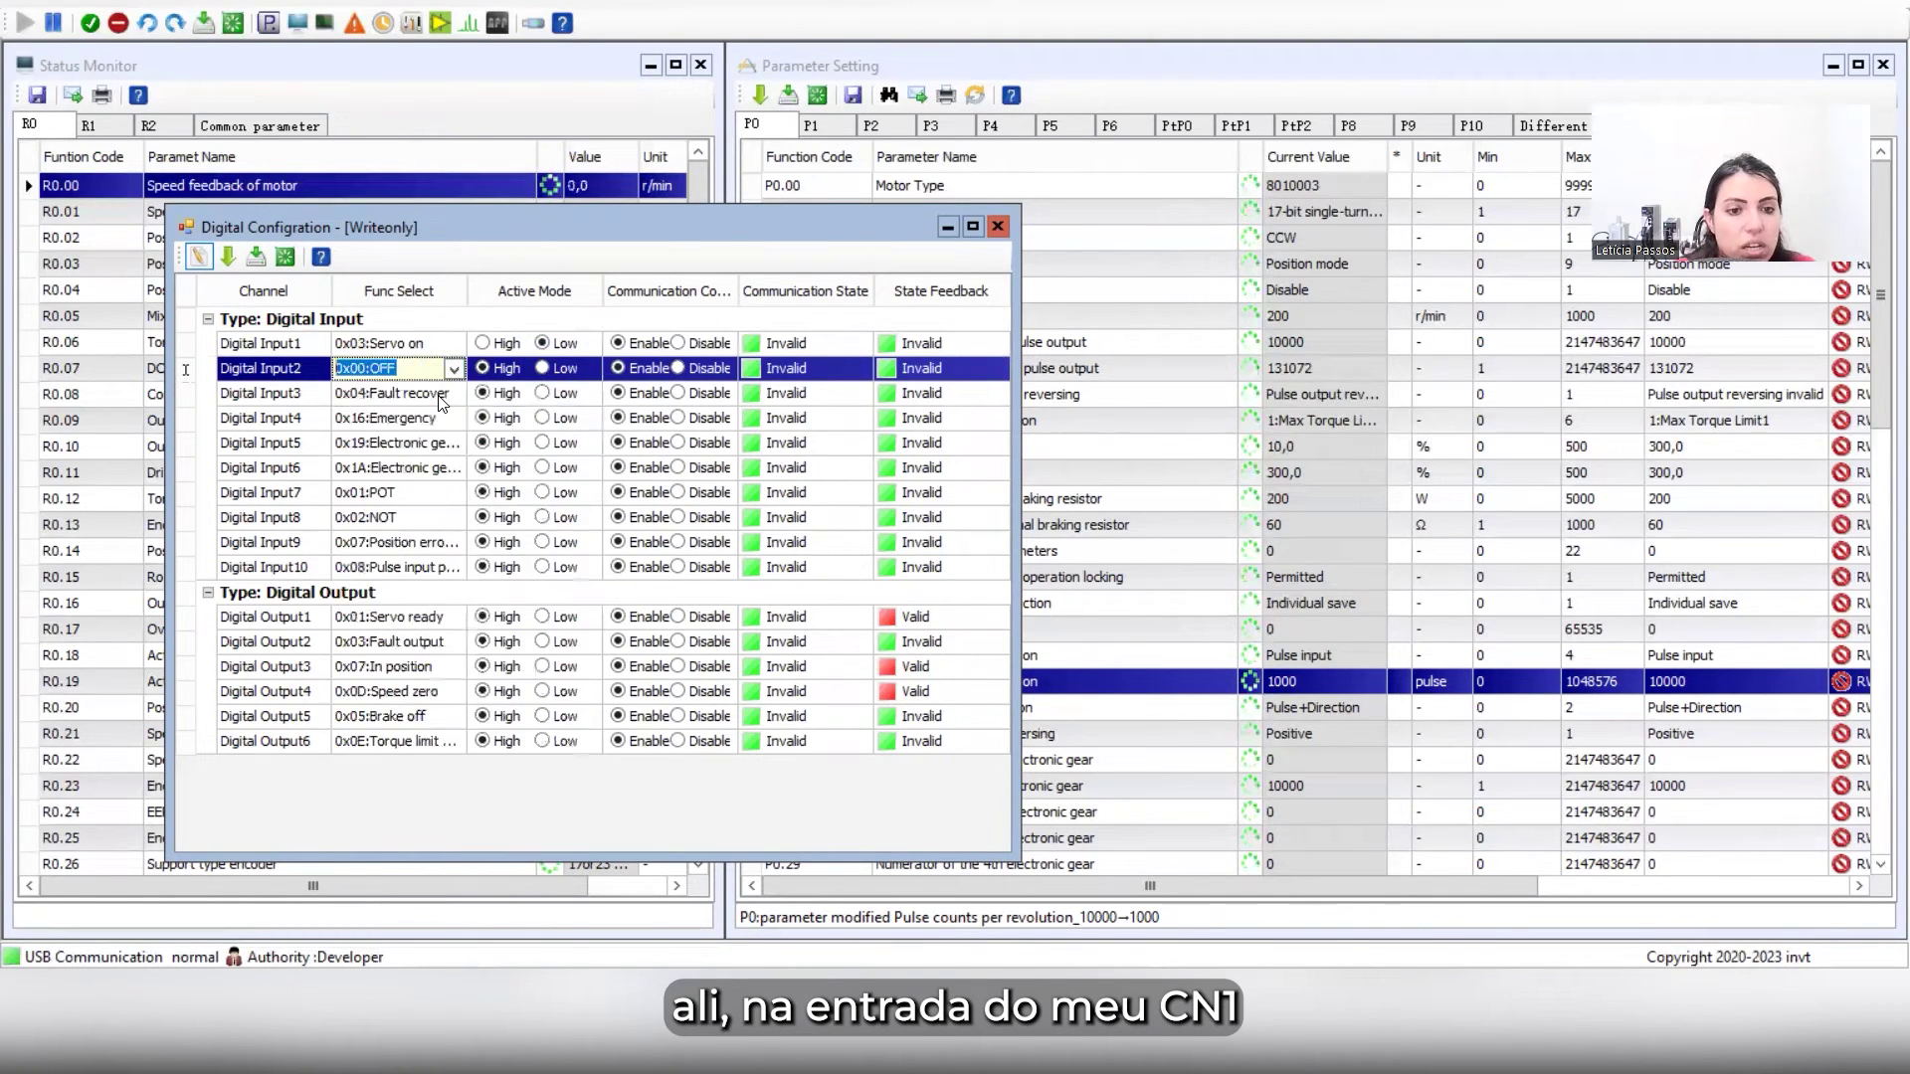
{"action": "left_click", "coordinate": [444, 398]}
{"action": "left_click", "coordinate": [454, 394]}
{"action": "left_click", "coordinate": [438, 411]}
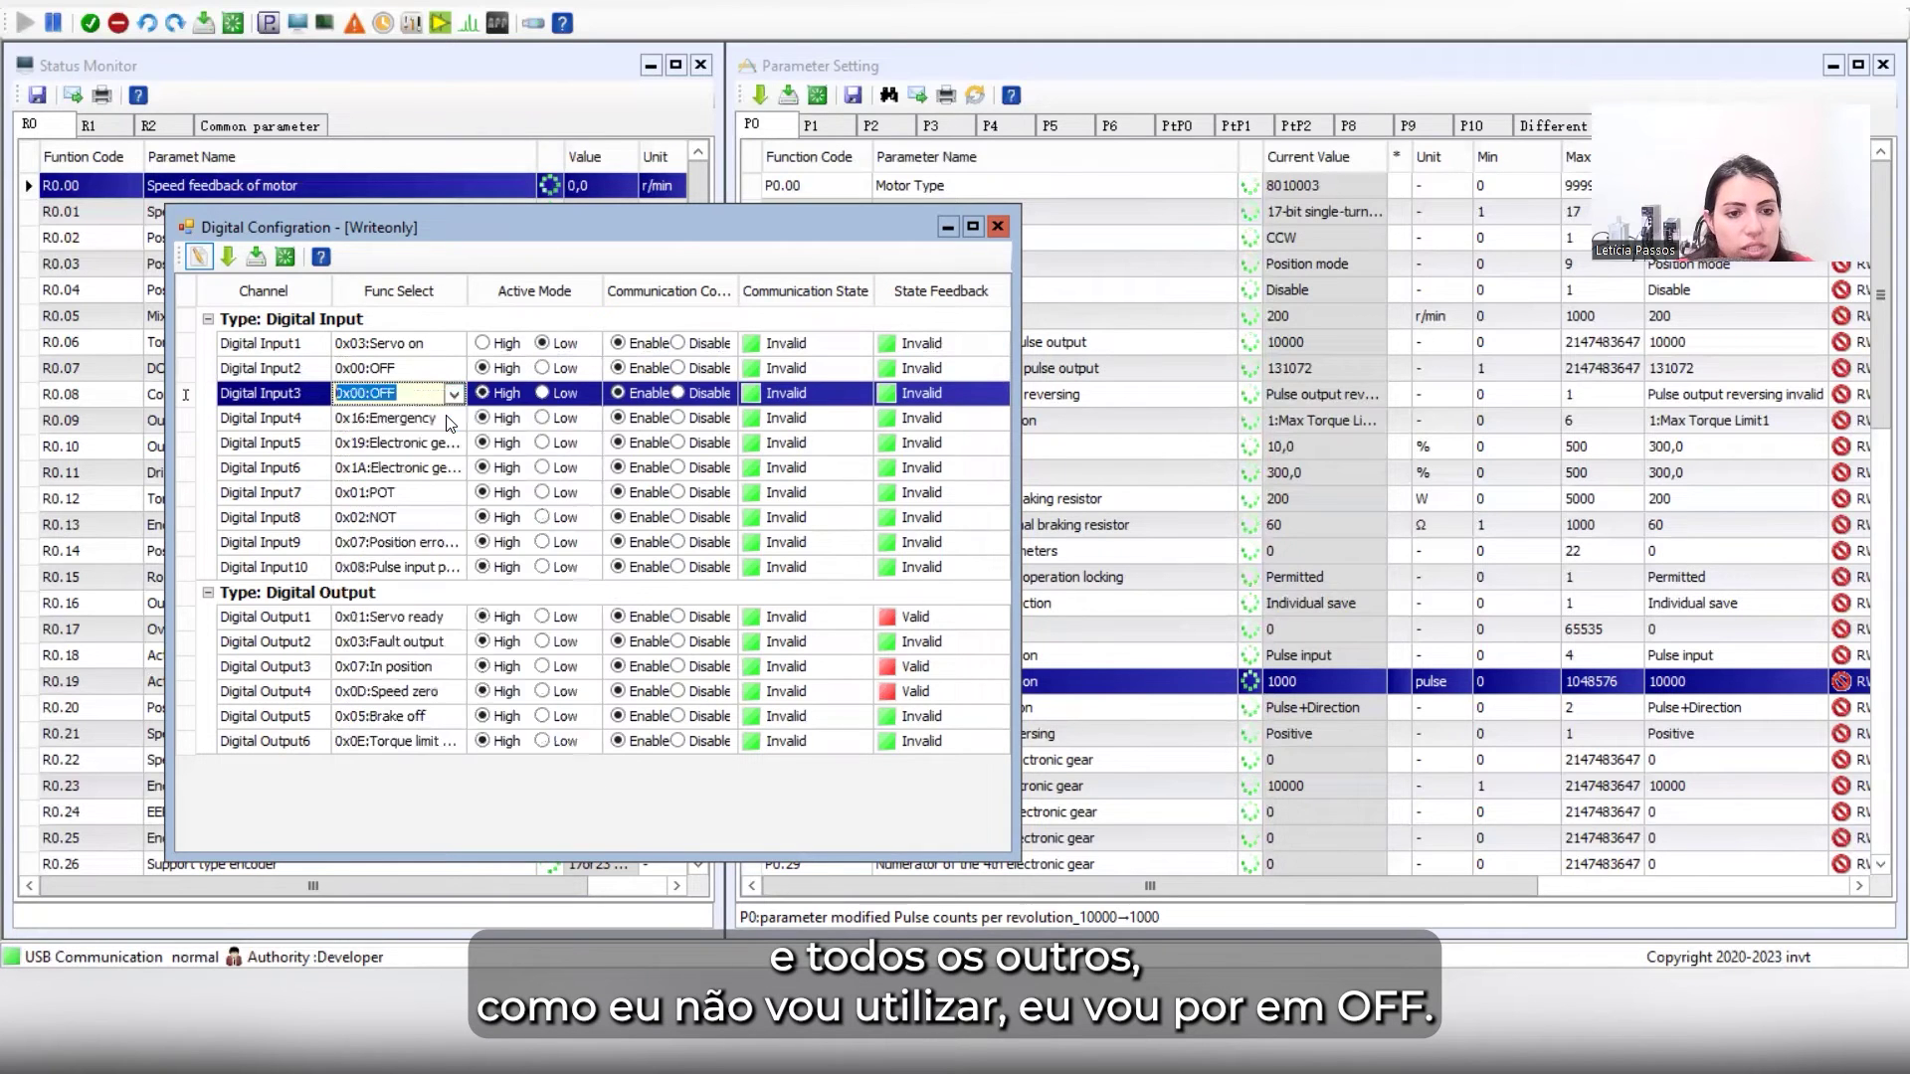
{"action": "left_click", "coordinate": [445, 418]}
{"action": "left_click", "coordinate": [454, 418]}
{"action": "left_click", "coordinate": [455, 419]}
{"action": "left_click", "coordinate": [455, 419]}
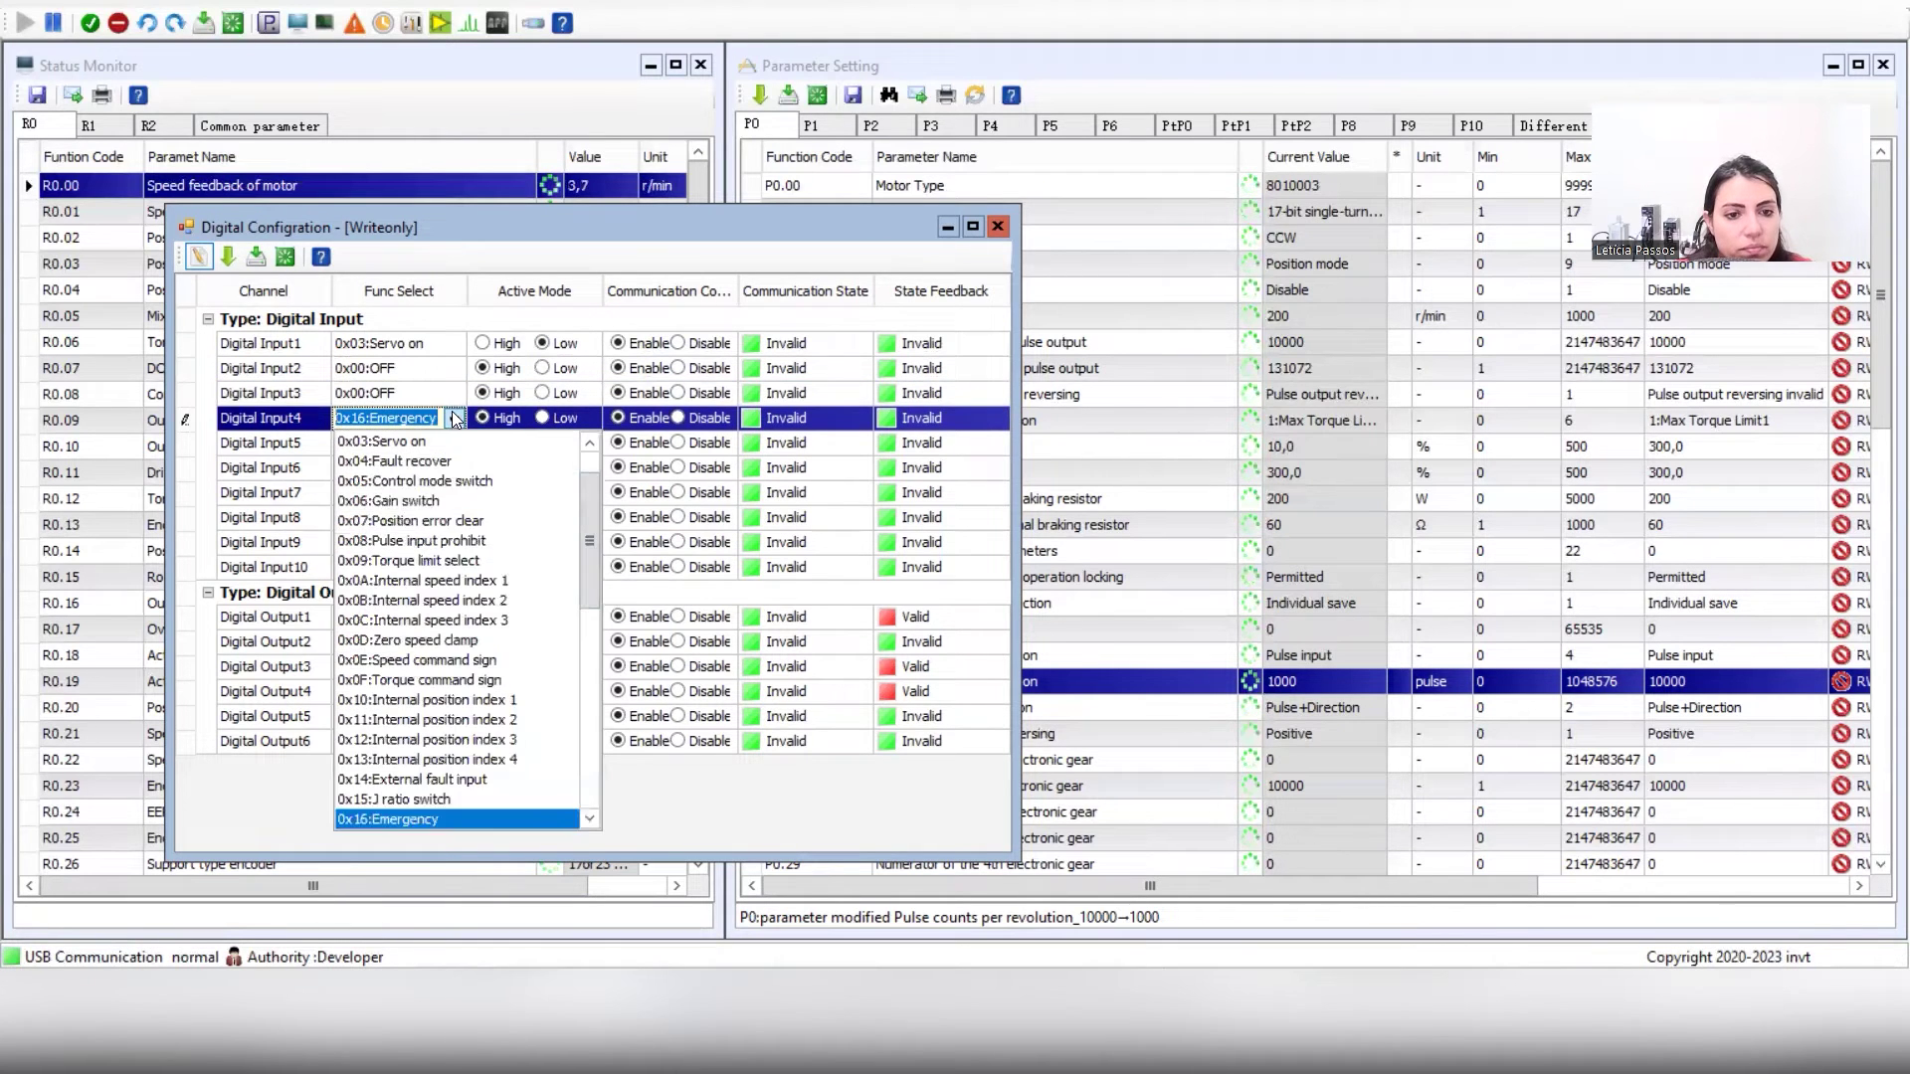
{"action": "scroll", "coordinate": [589, 465], "scroll_direction": "up", "scroll_amount": 1}
{"action": "left_click", "coordinate": [427, 441]}
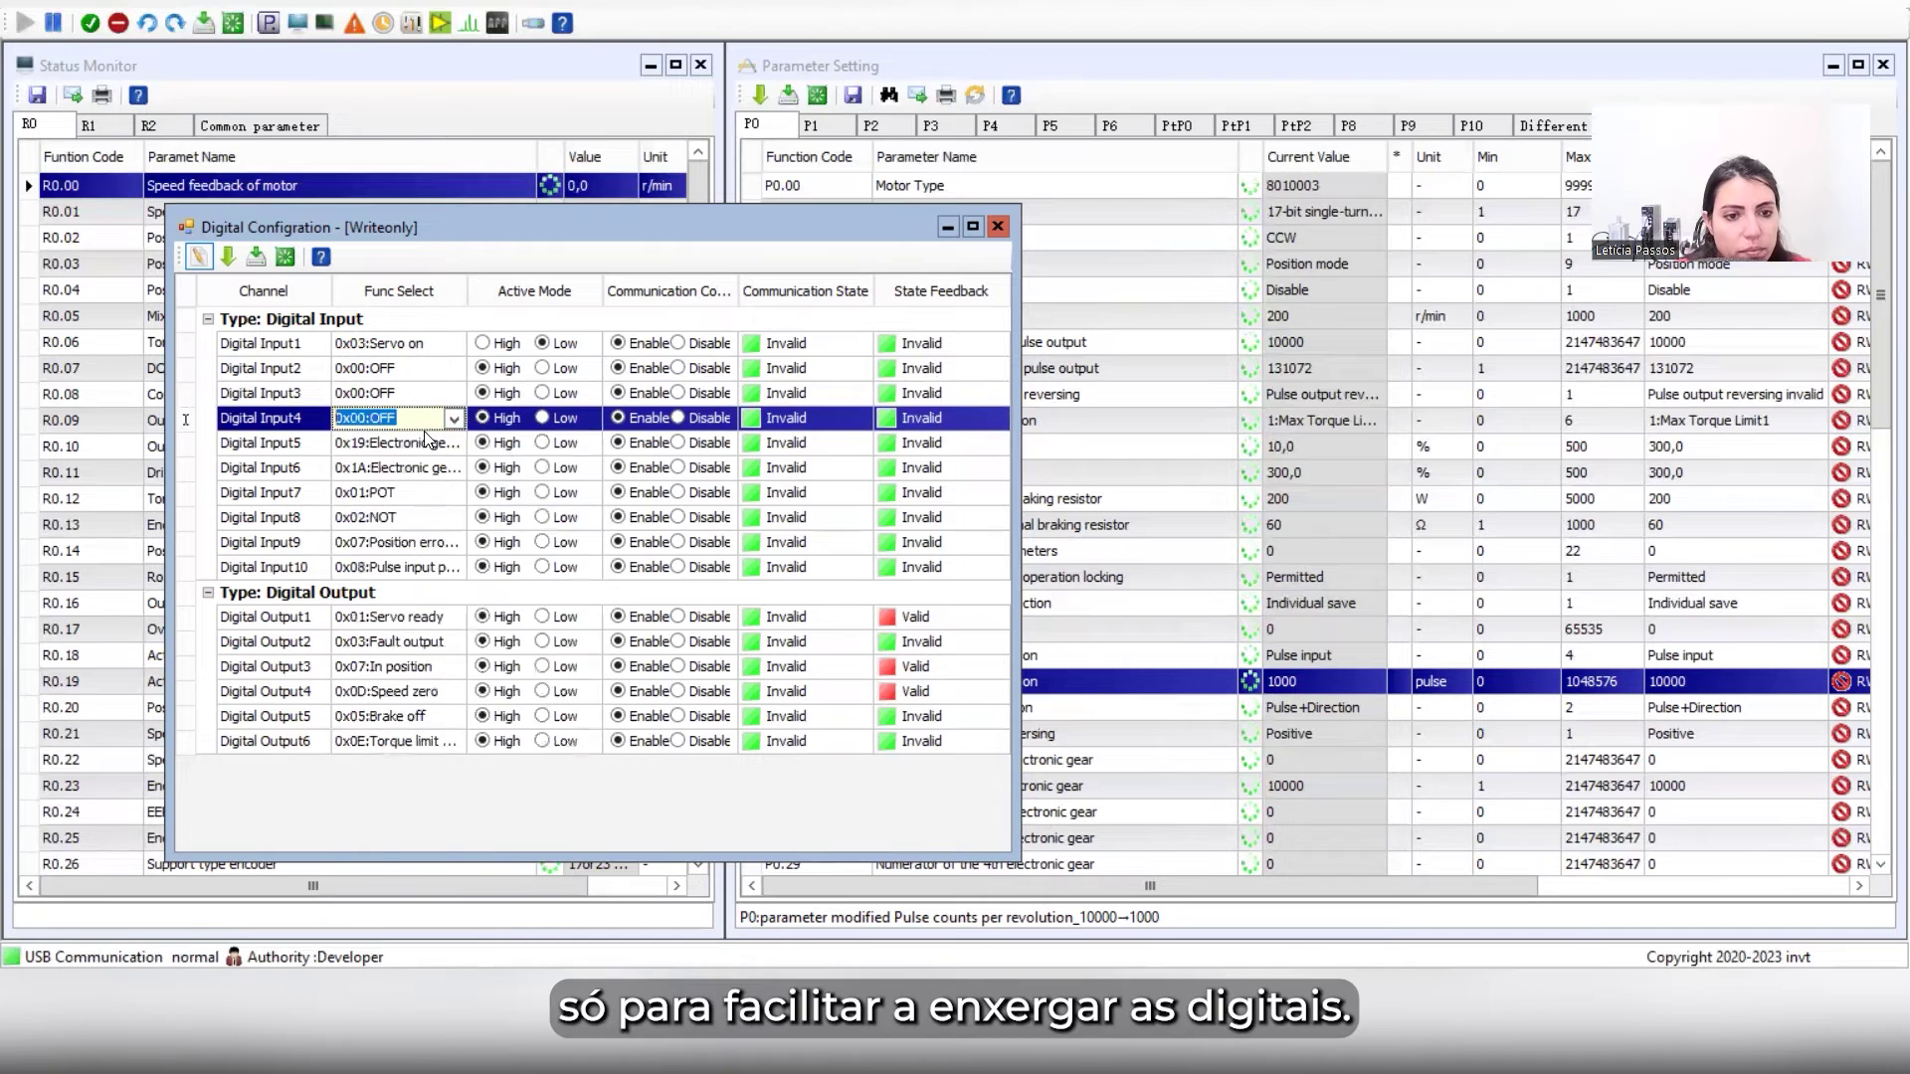
Set the function of Digital Input5 through Digital Input10 to 0x00:OFF
{"action": "left_click", "coordinate": [429, 442]}
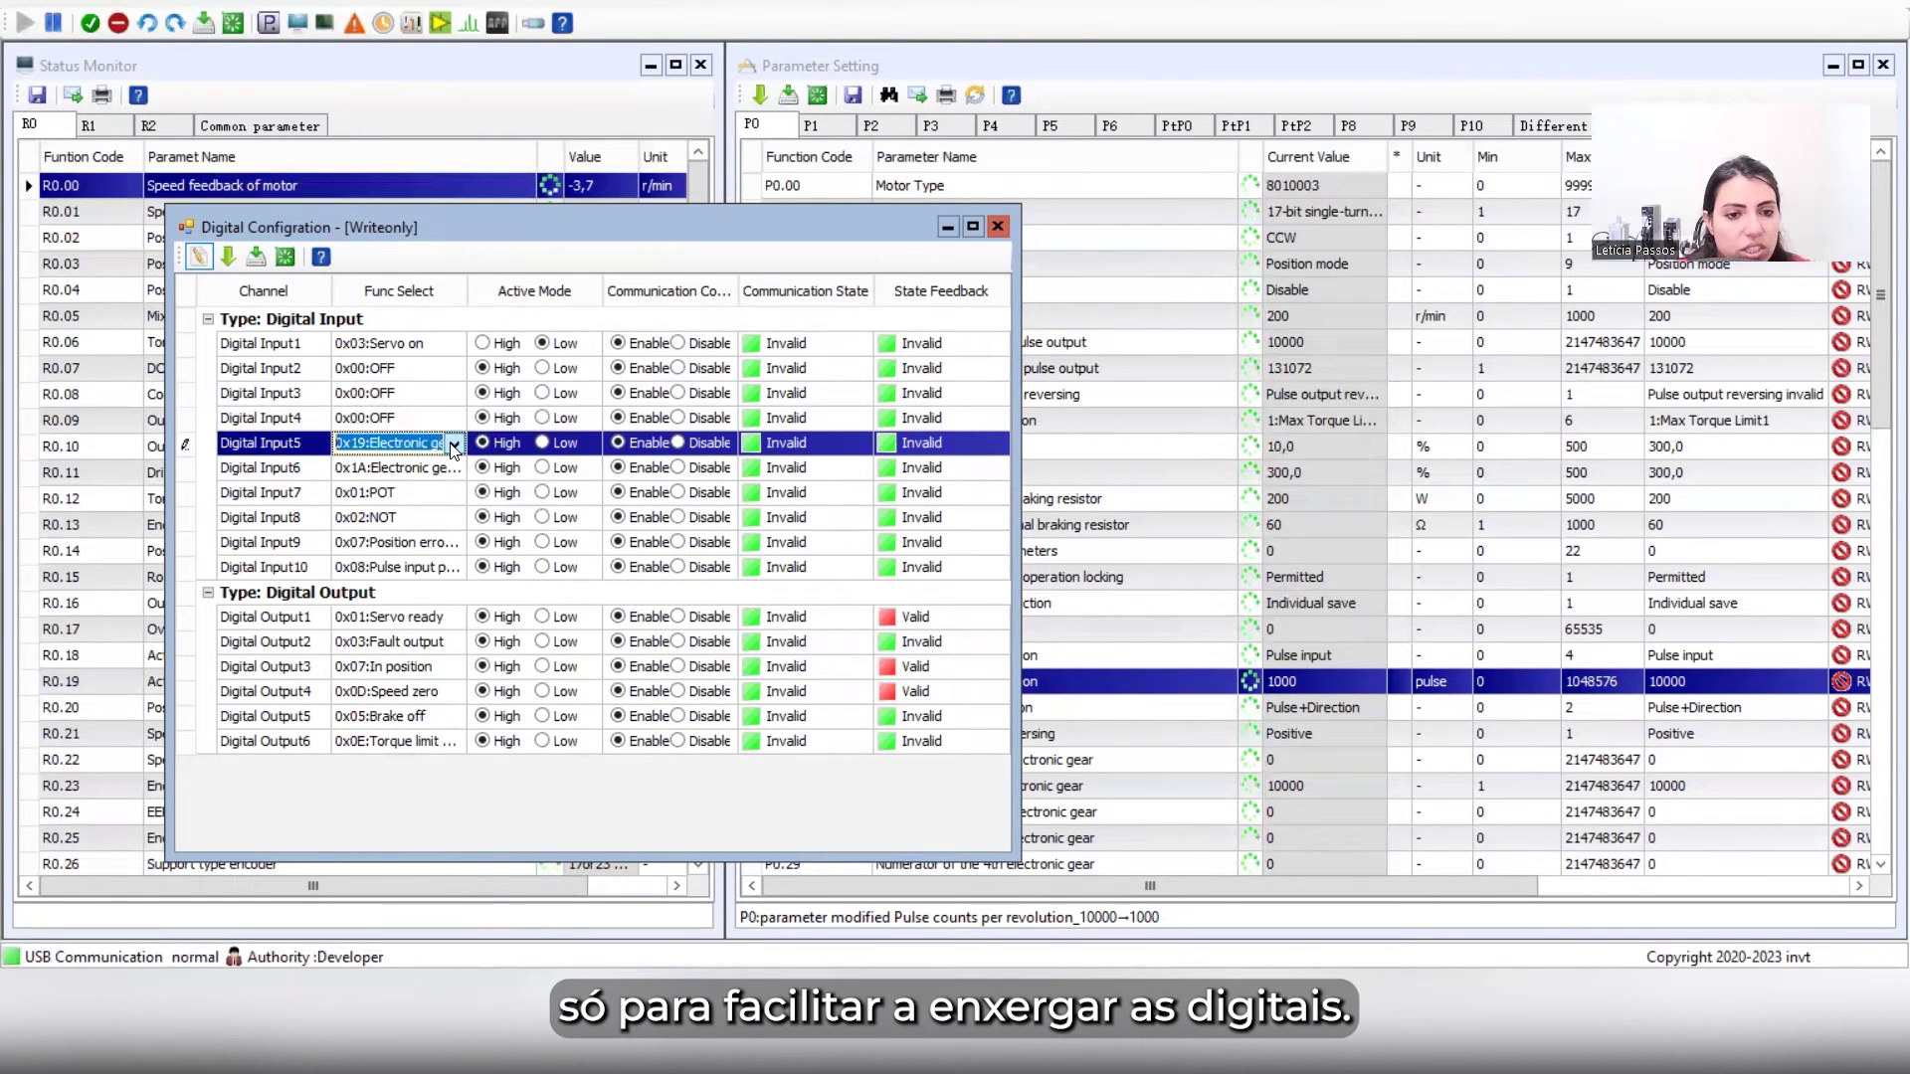
{"action": "left_click", "coordinate": [454, 443]}
{"action": "scroll", "coordinate": [589, 518], "scroll_direction": "up", "scroll_amount": 2}
{"action": "left_click", "coordinate": [398, 465]}
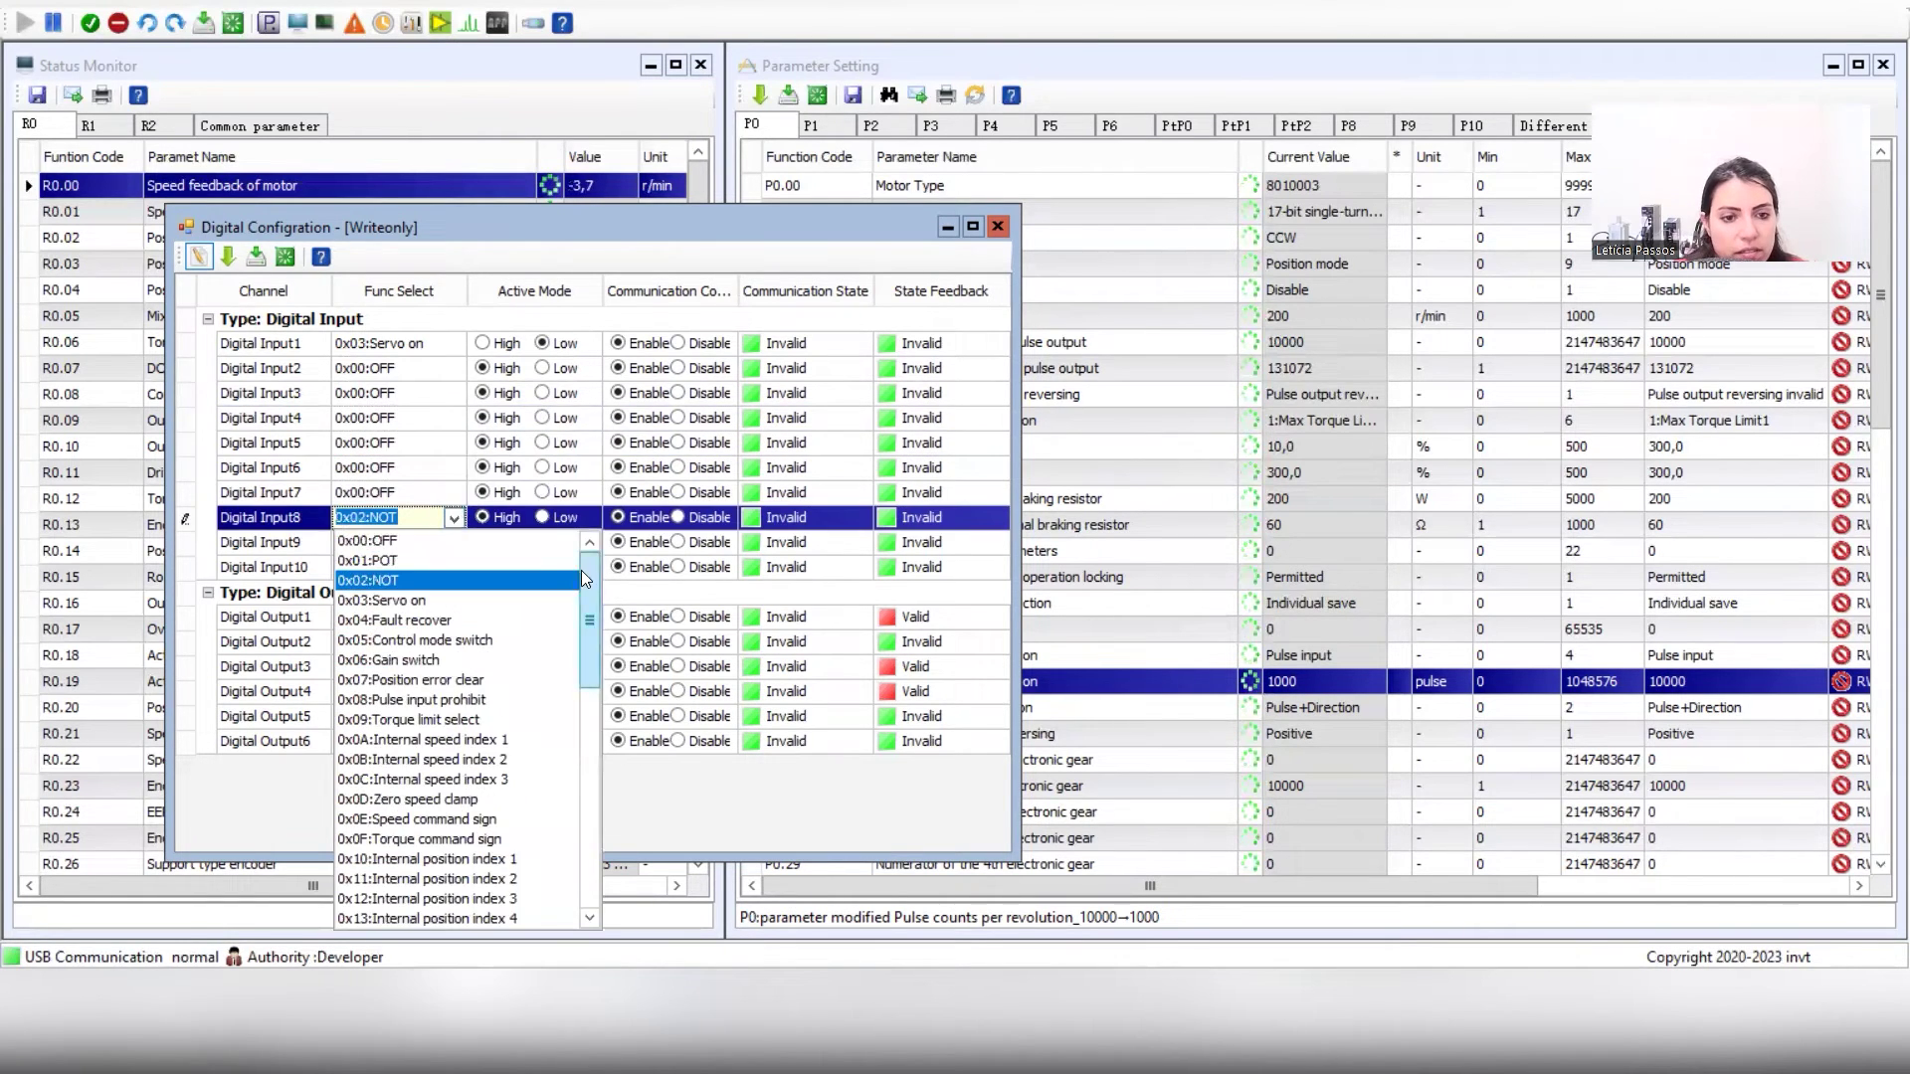
{"action": "left_click", "coordinate": [450, 542]}
{"action": "left_click", "coordinate": [450, 542]}
{"action": "left_click", "coordinate": [449, 543]}
{"action": "left_click", "coordinate": [398, 562]}
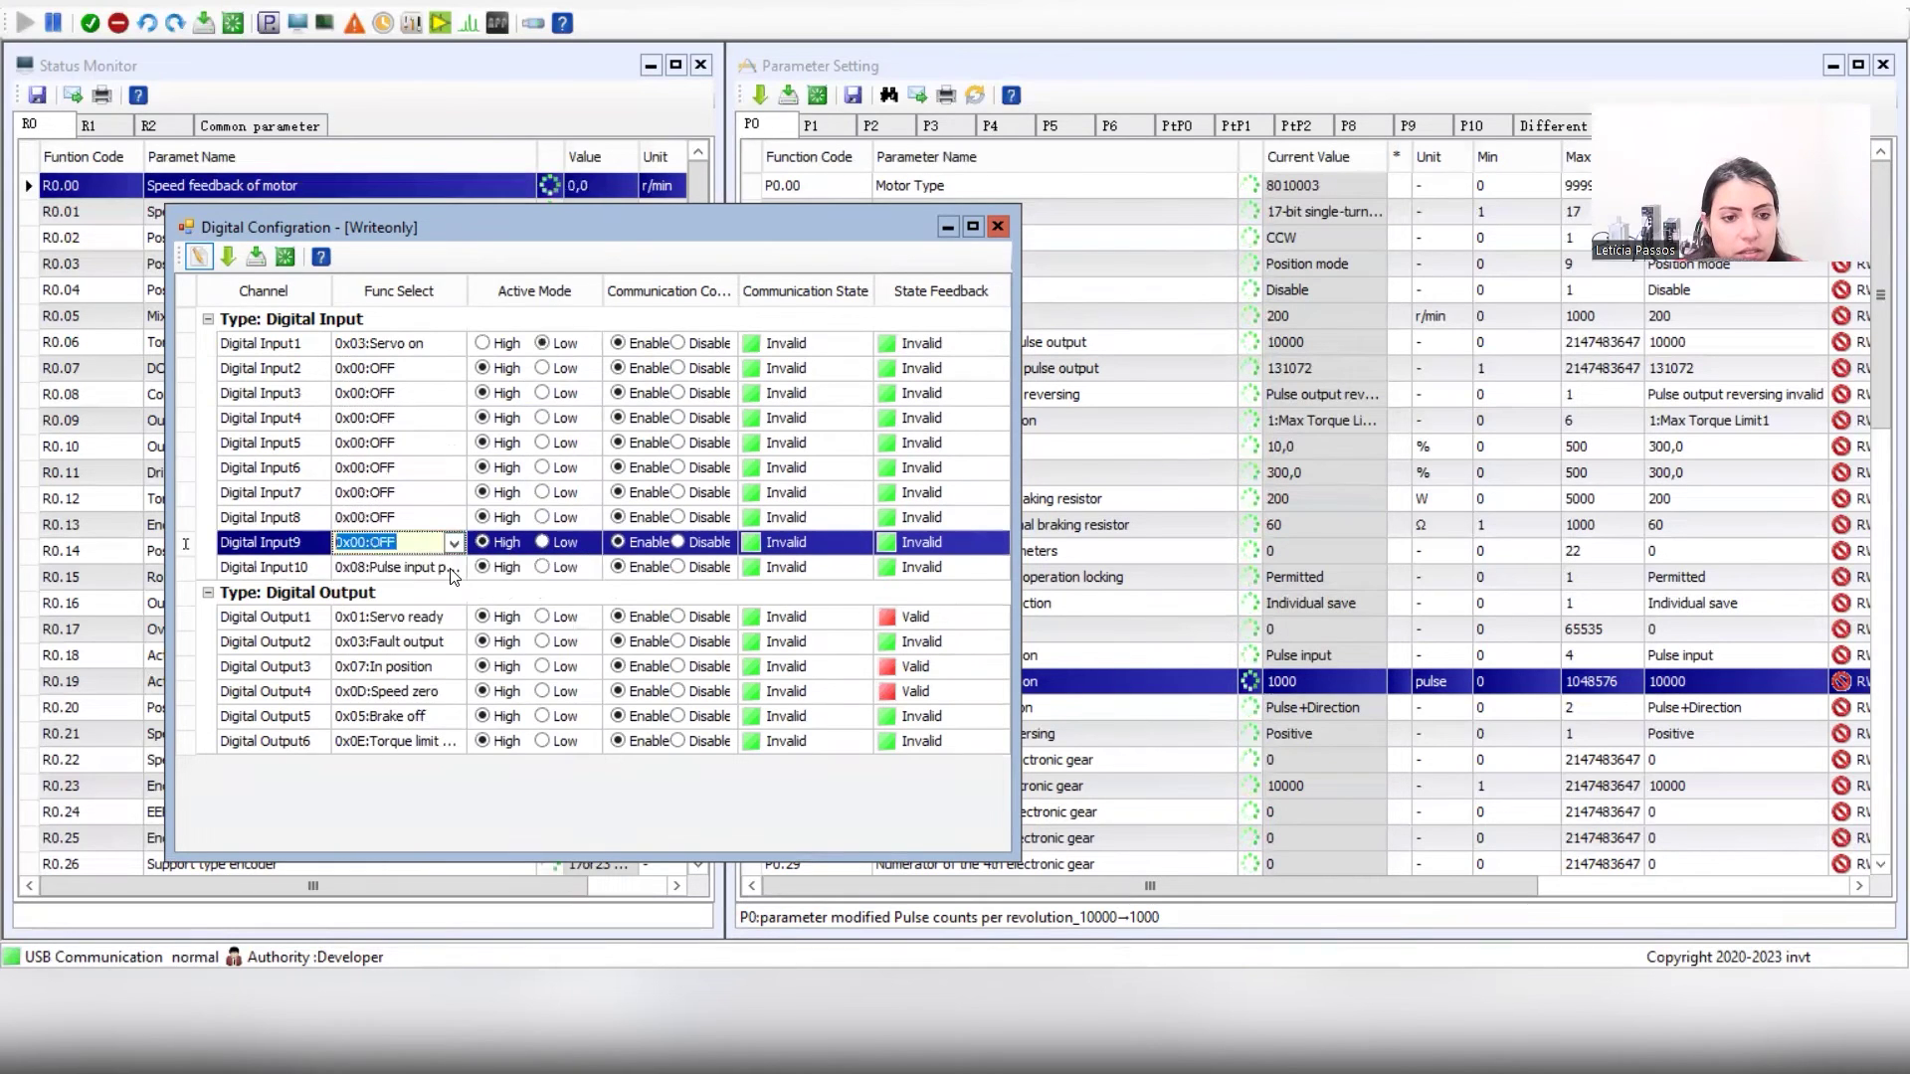
{"action": "left_click", "coordinate": [452, 567]}
{"action": "left_click", "coordinate": [453, 567]}
{"action": "left_click", "coordinate": [406, 167]}
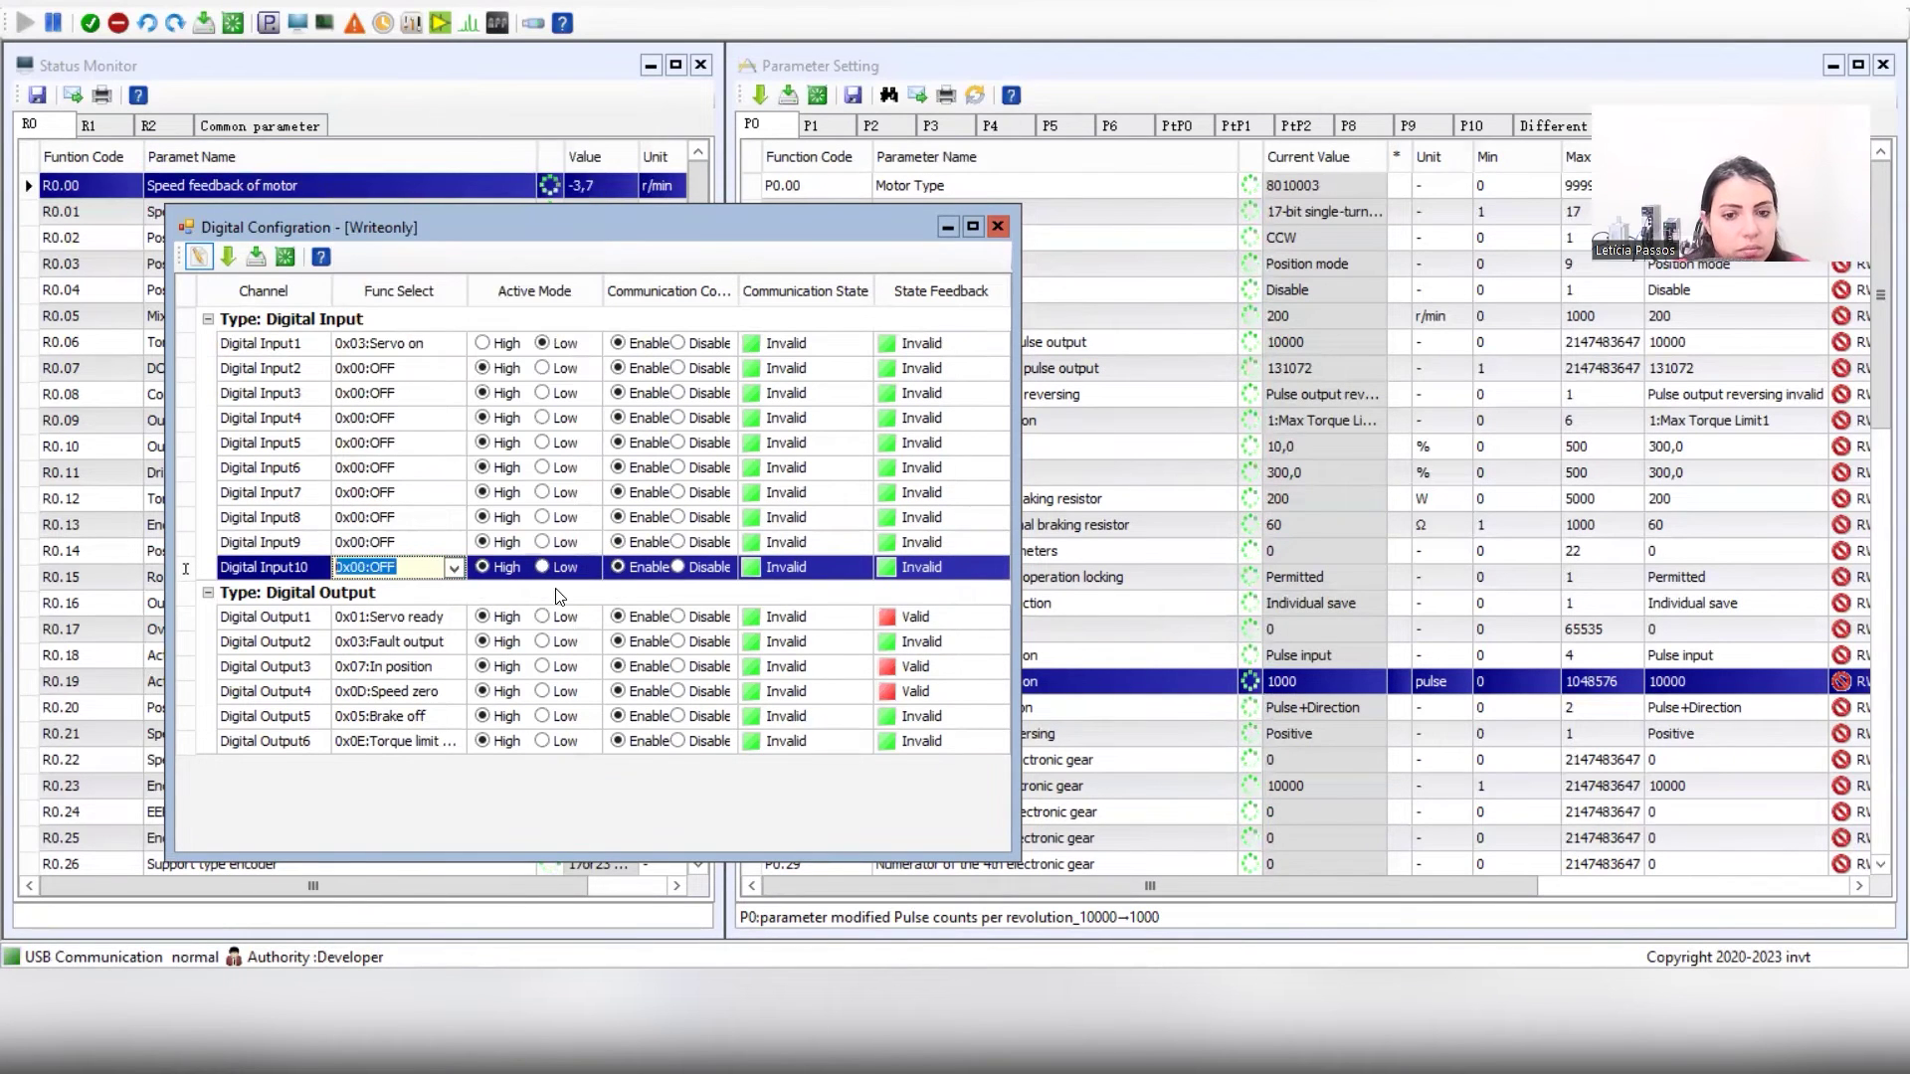
Save the digital I/O configuration to the drive and close the configuration window
{"action": "left_click", "coordinate": [285, 259]}
{"action": "left_click", "coordinate": [277, 260]}
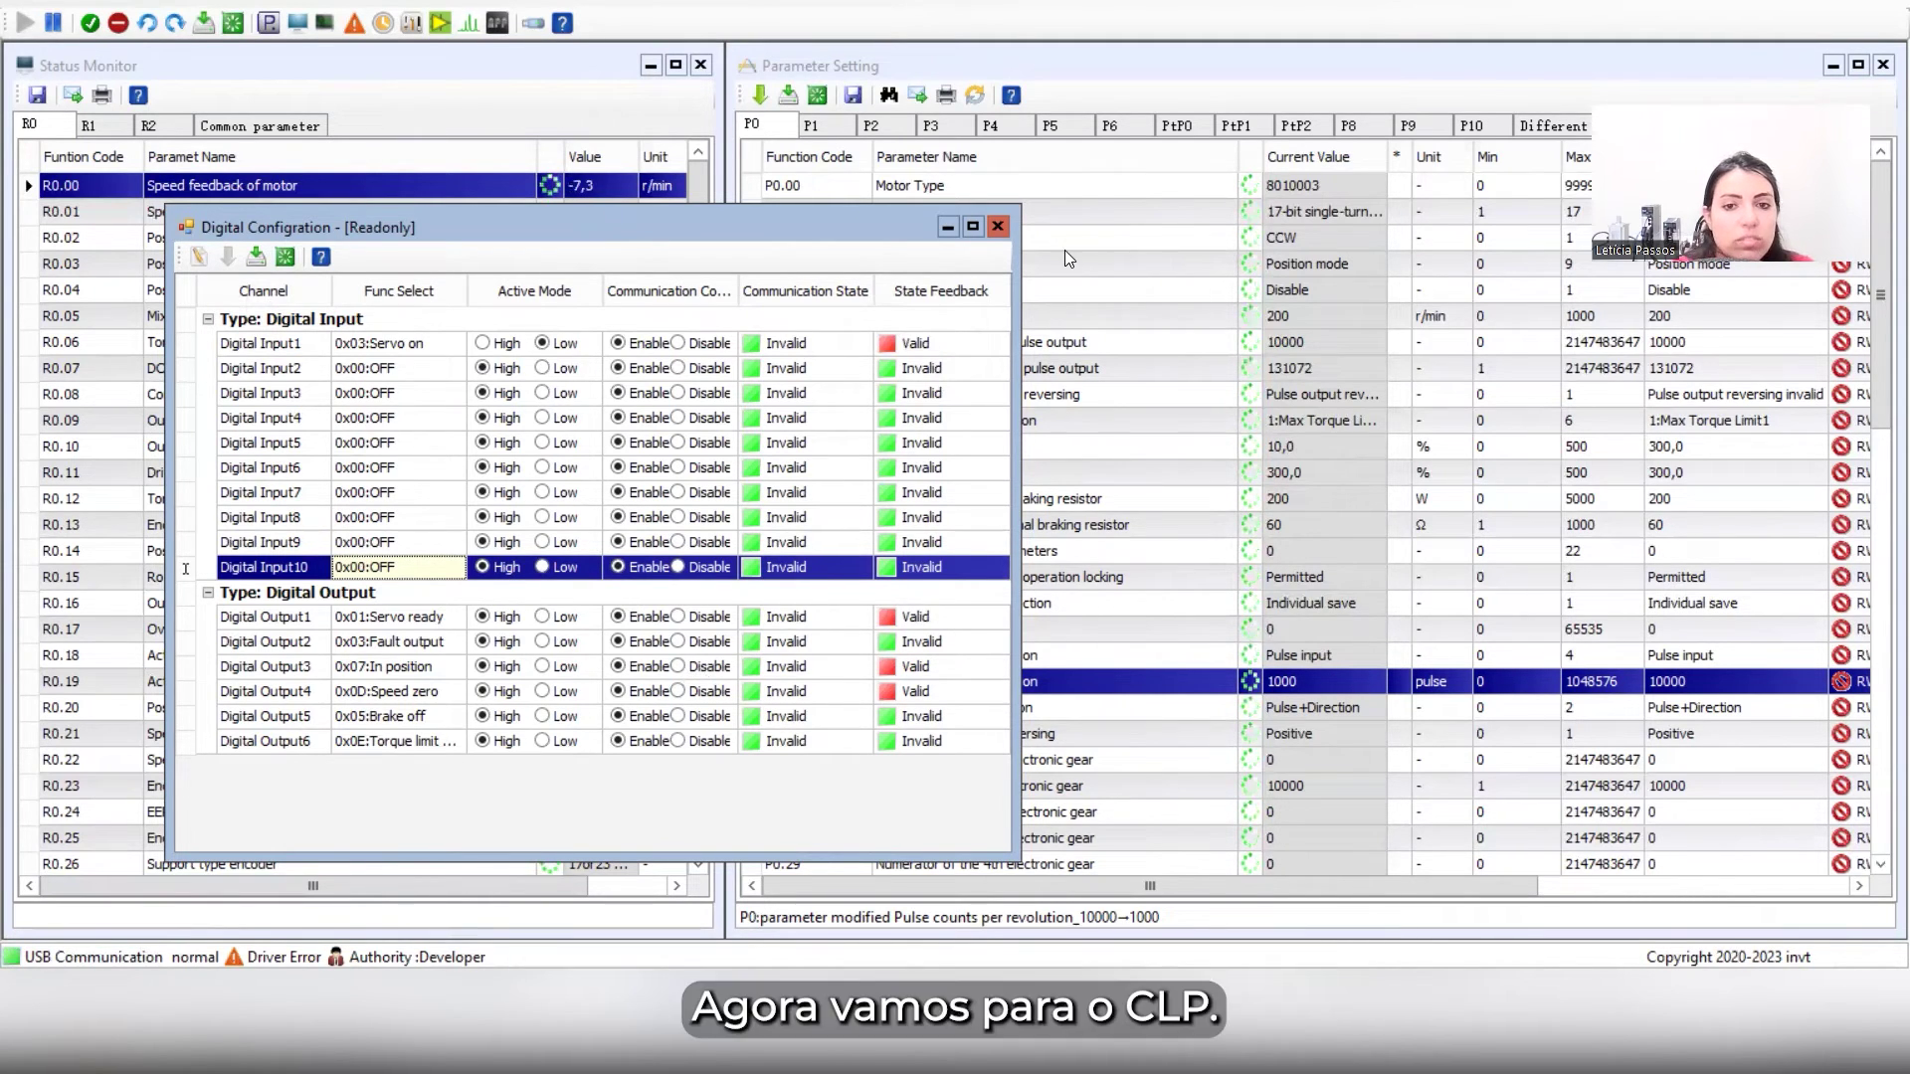
{"action": "left_click", "coordinate": [998, 227]}
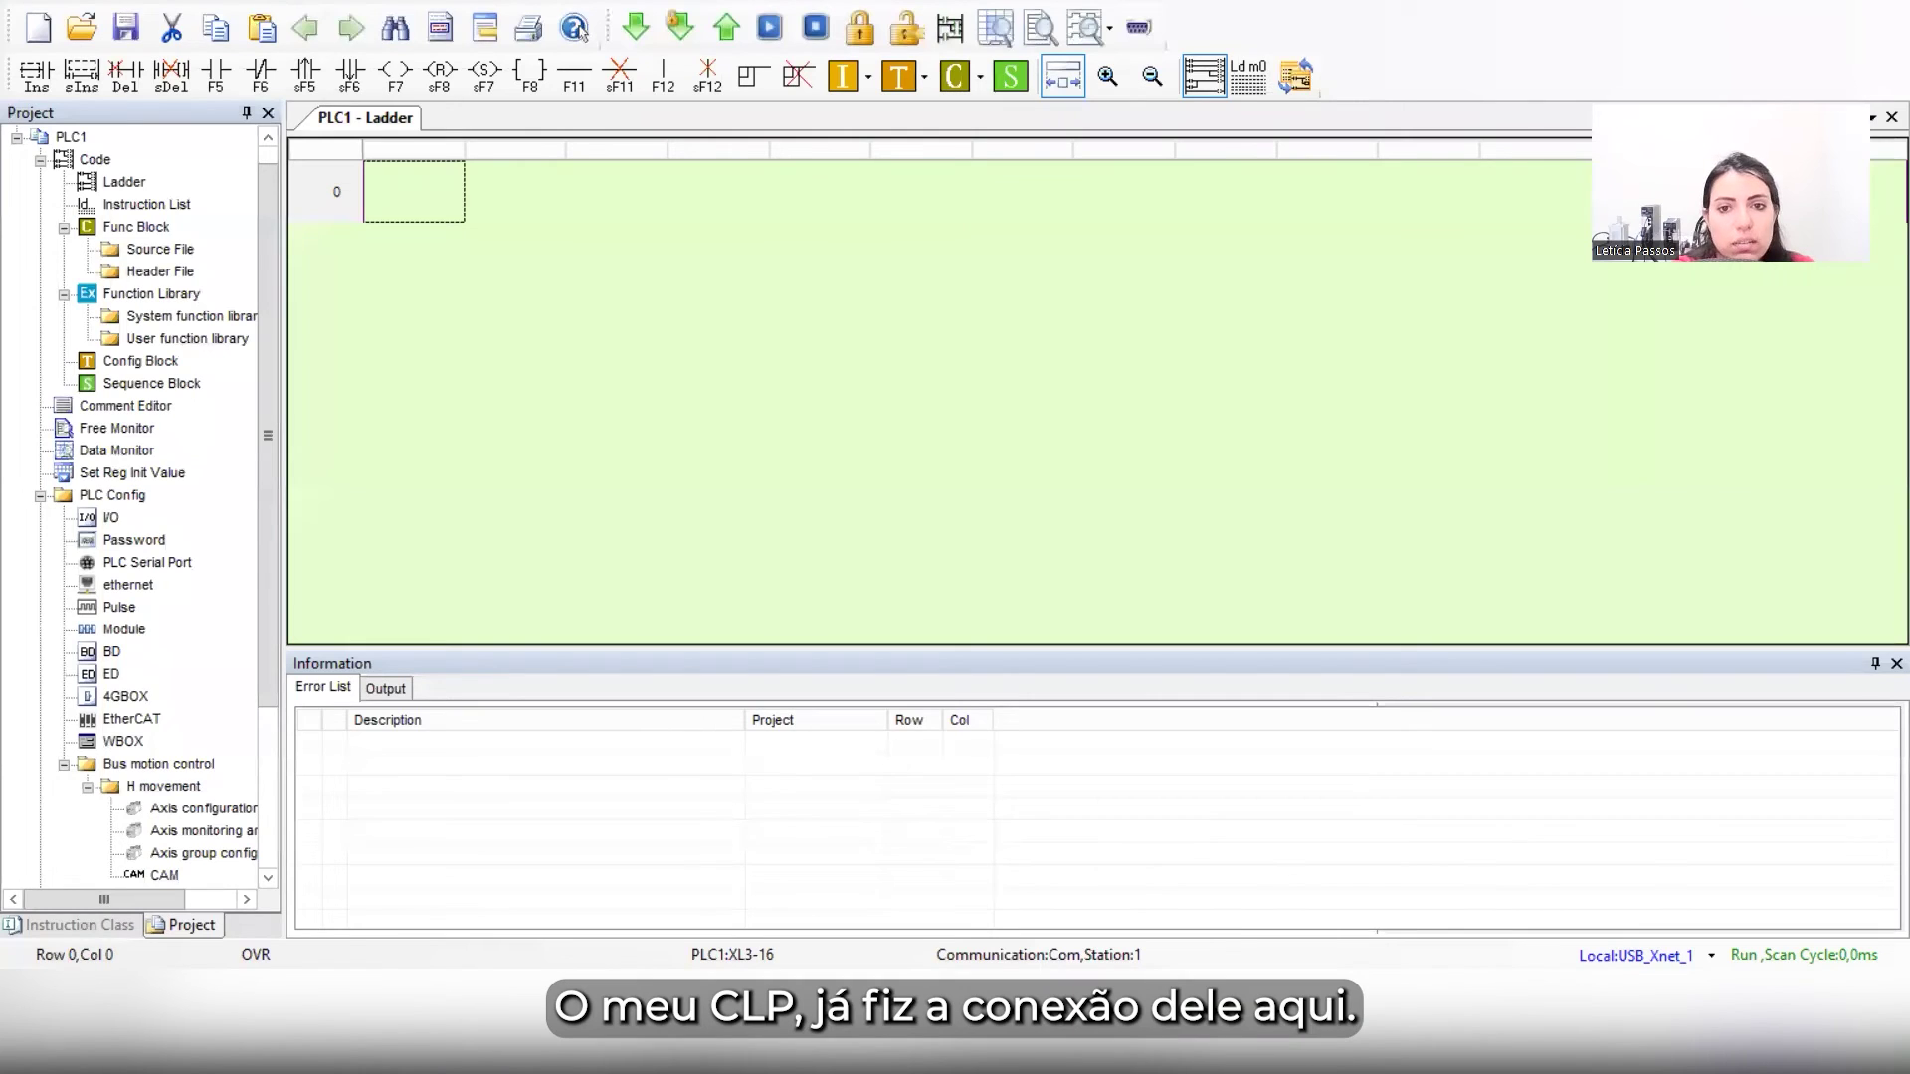
Check the connection status of USB_Xnet_1 in the PLC programming software's communication configuration, then close it
{"action": "left_click", "coordinate": [1139, 27]}
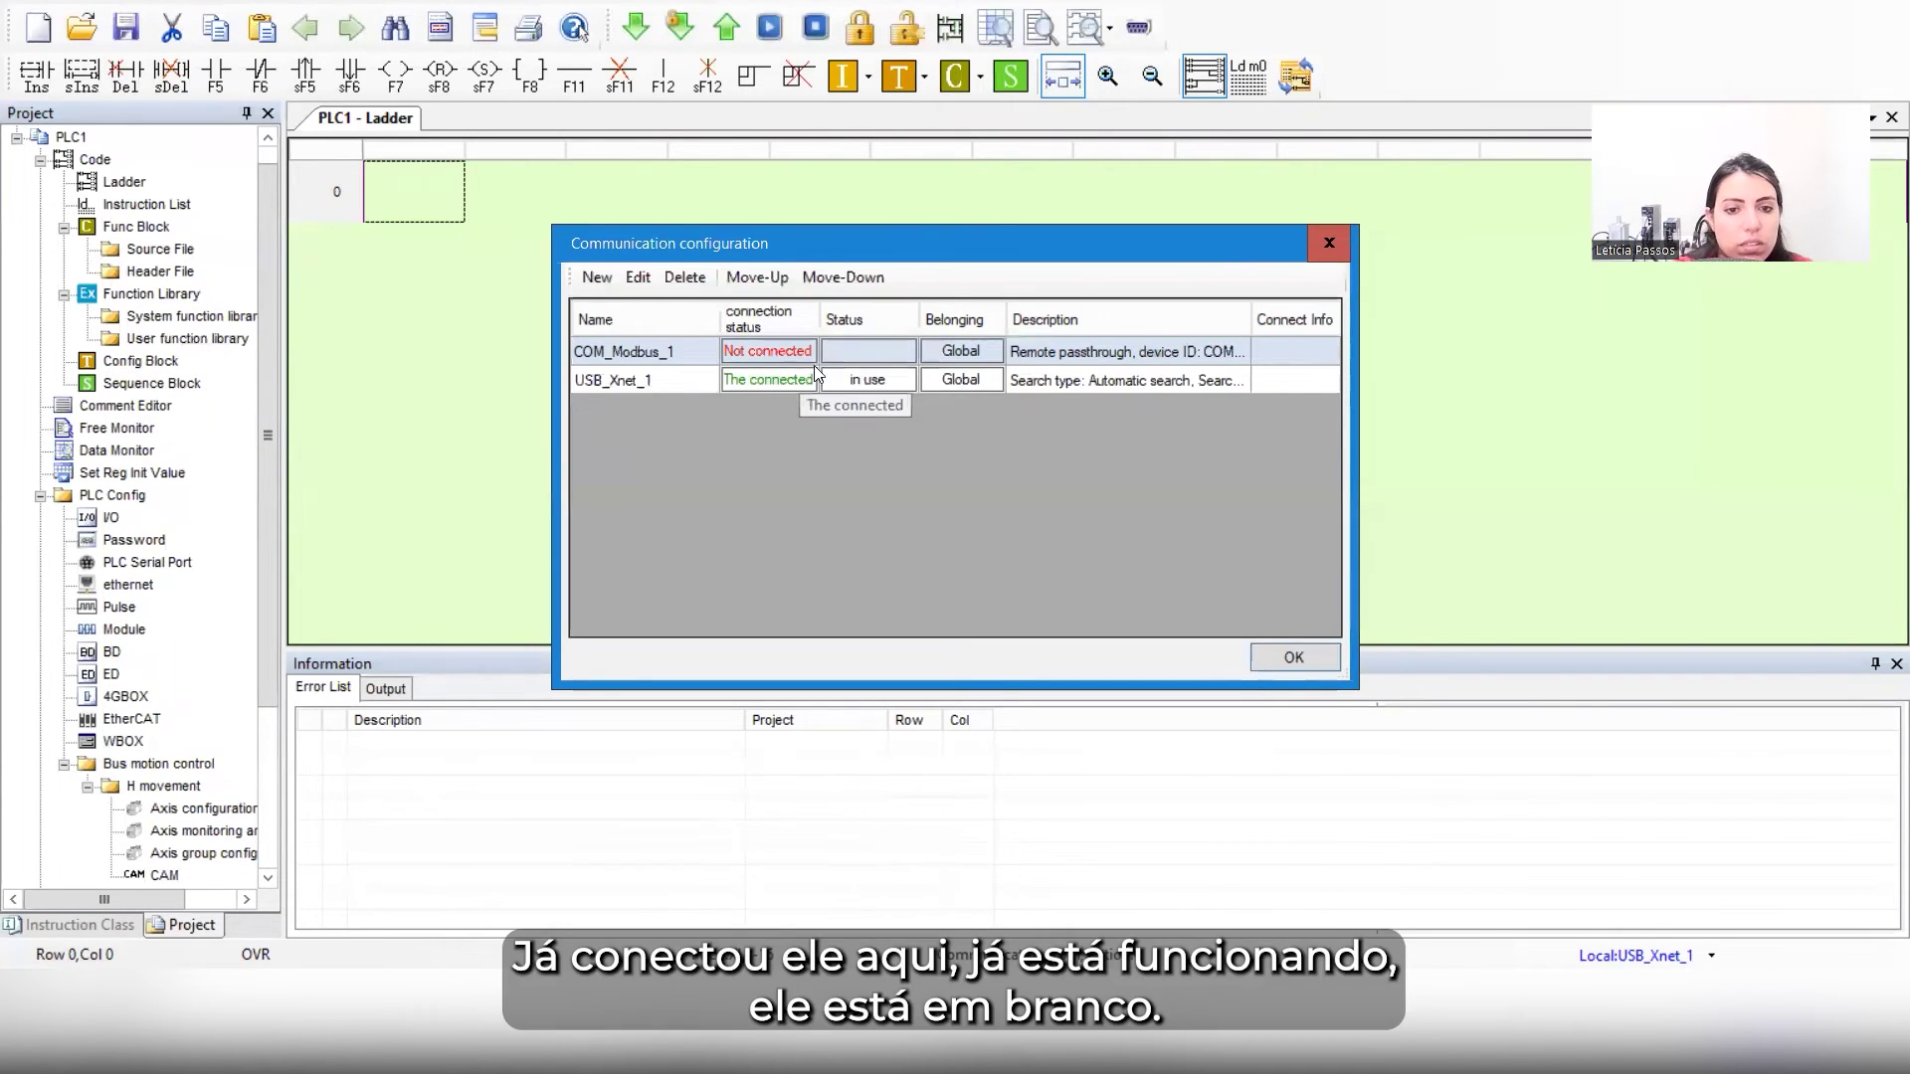
{"action": "left_click", "coordinate": [1329, 242]}
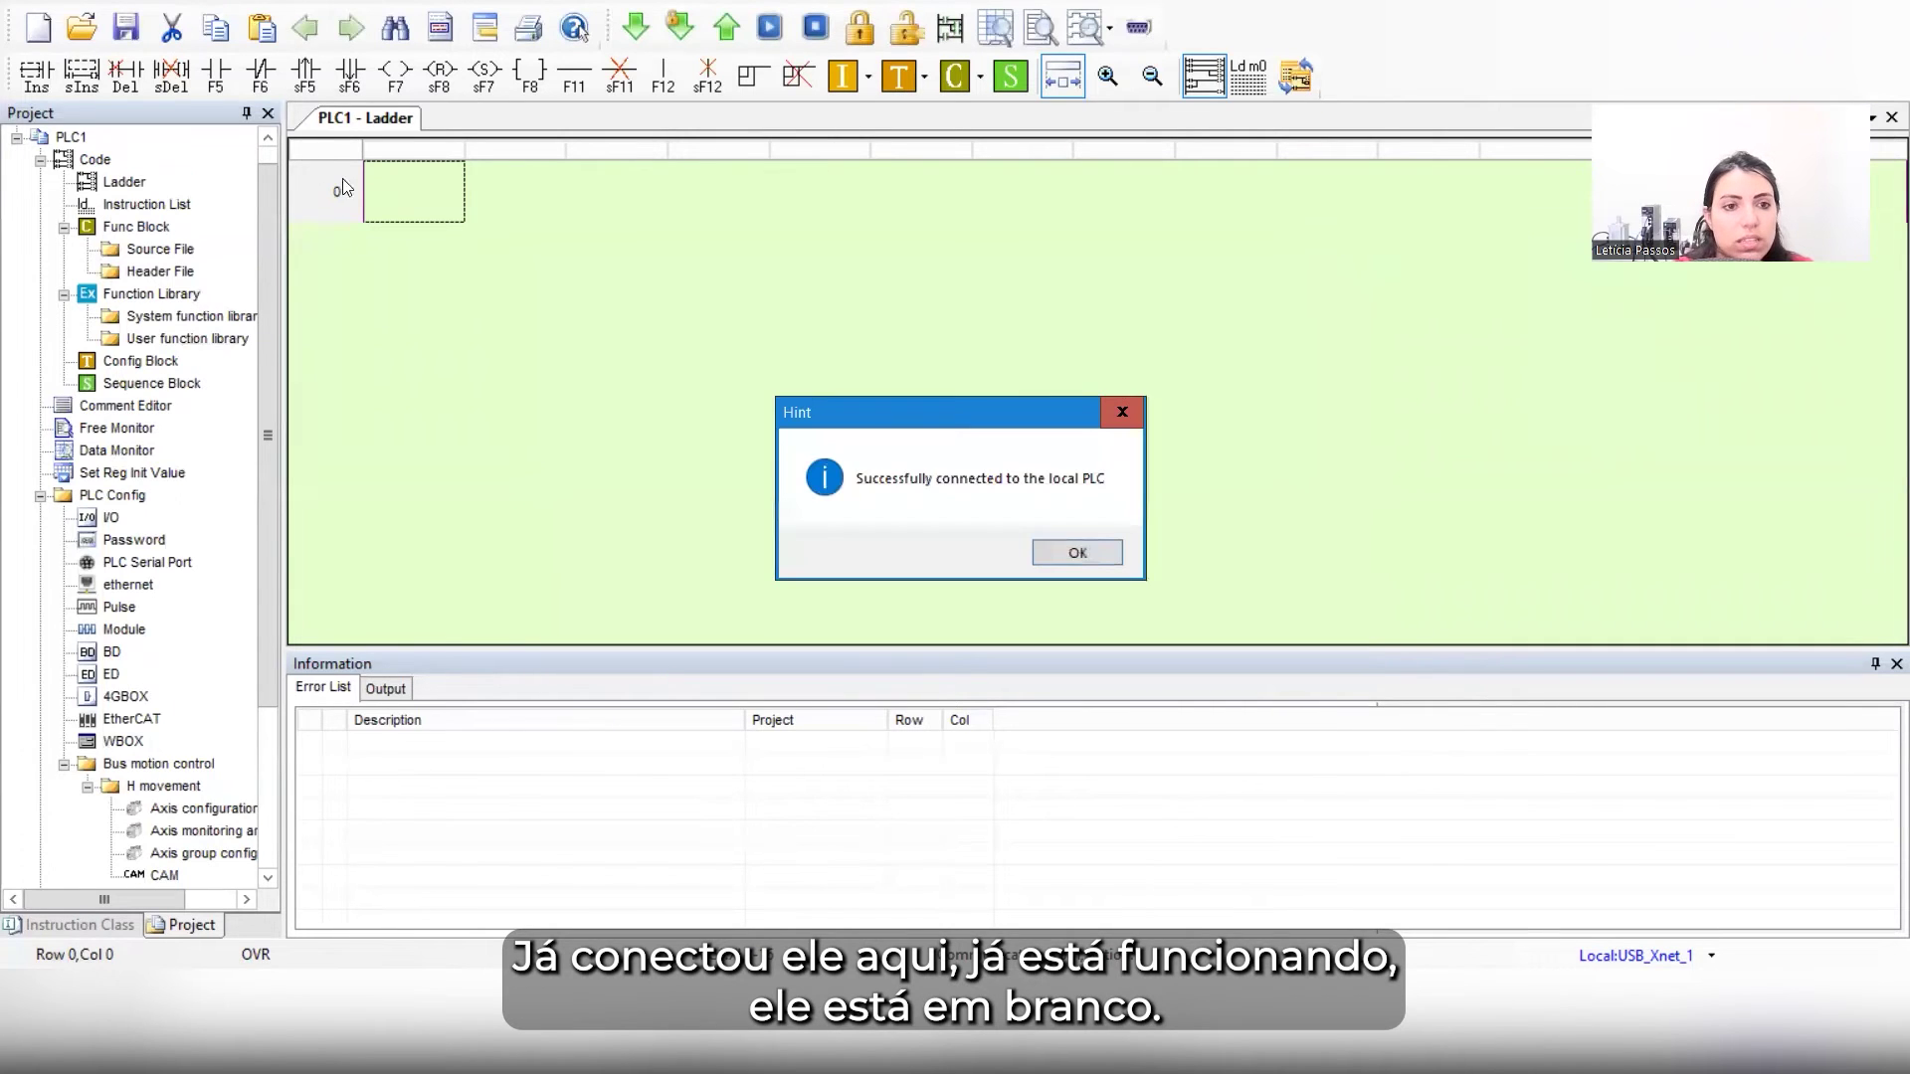
{"action": "left_click", "coordinate": [1057, 552]}
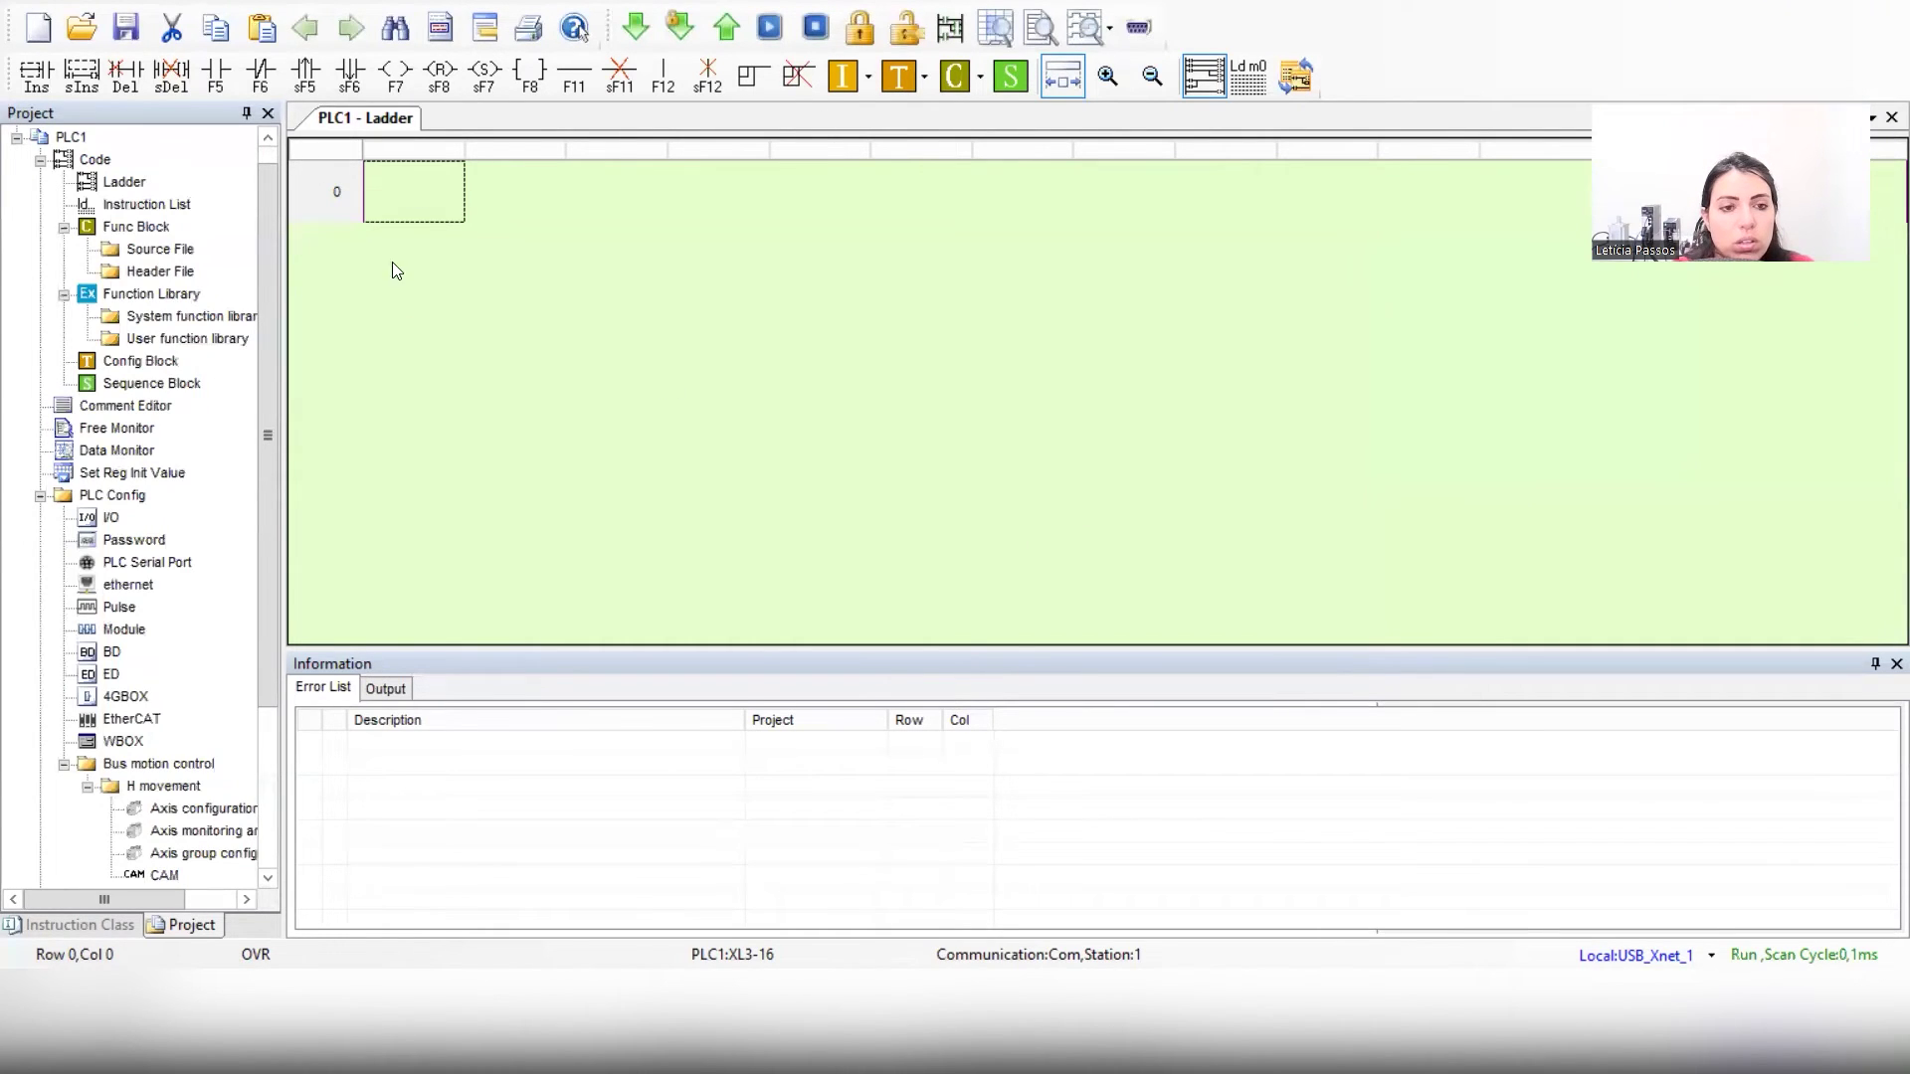
Add a normally open contact M0 at the start of the first ladder rung
{"action": "double_click", "coordinate": [418, 199]}
{"action": "type", "text": "LD M0"}
{"action": "key", "text": "Return"}
Add the instruction DRVI D100 D200 K100 Y0 Y1 after the M0 contact
{"action": "type", "text": "DRVI"}
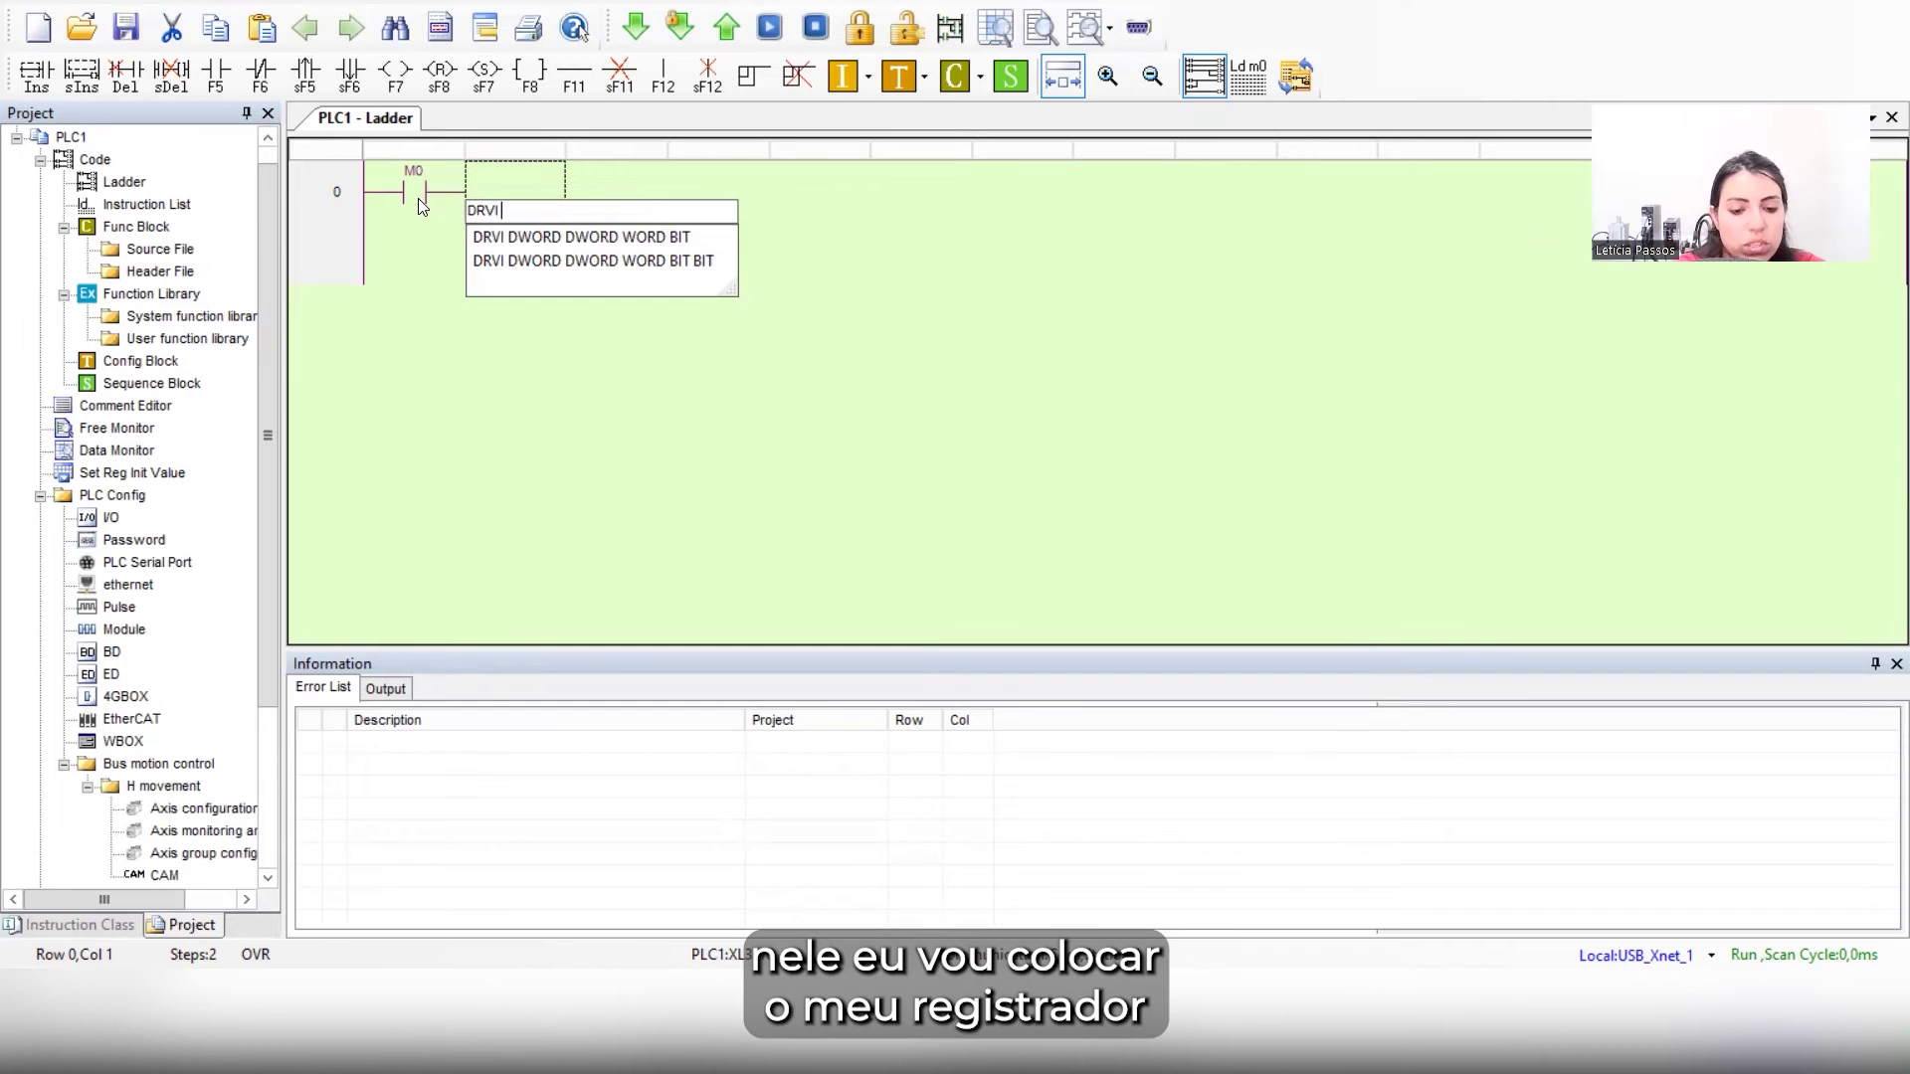
{"action": "type", "text": "D100"}
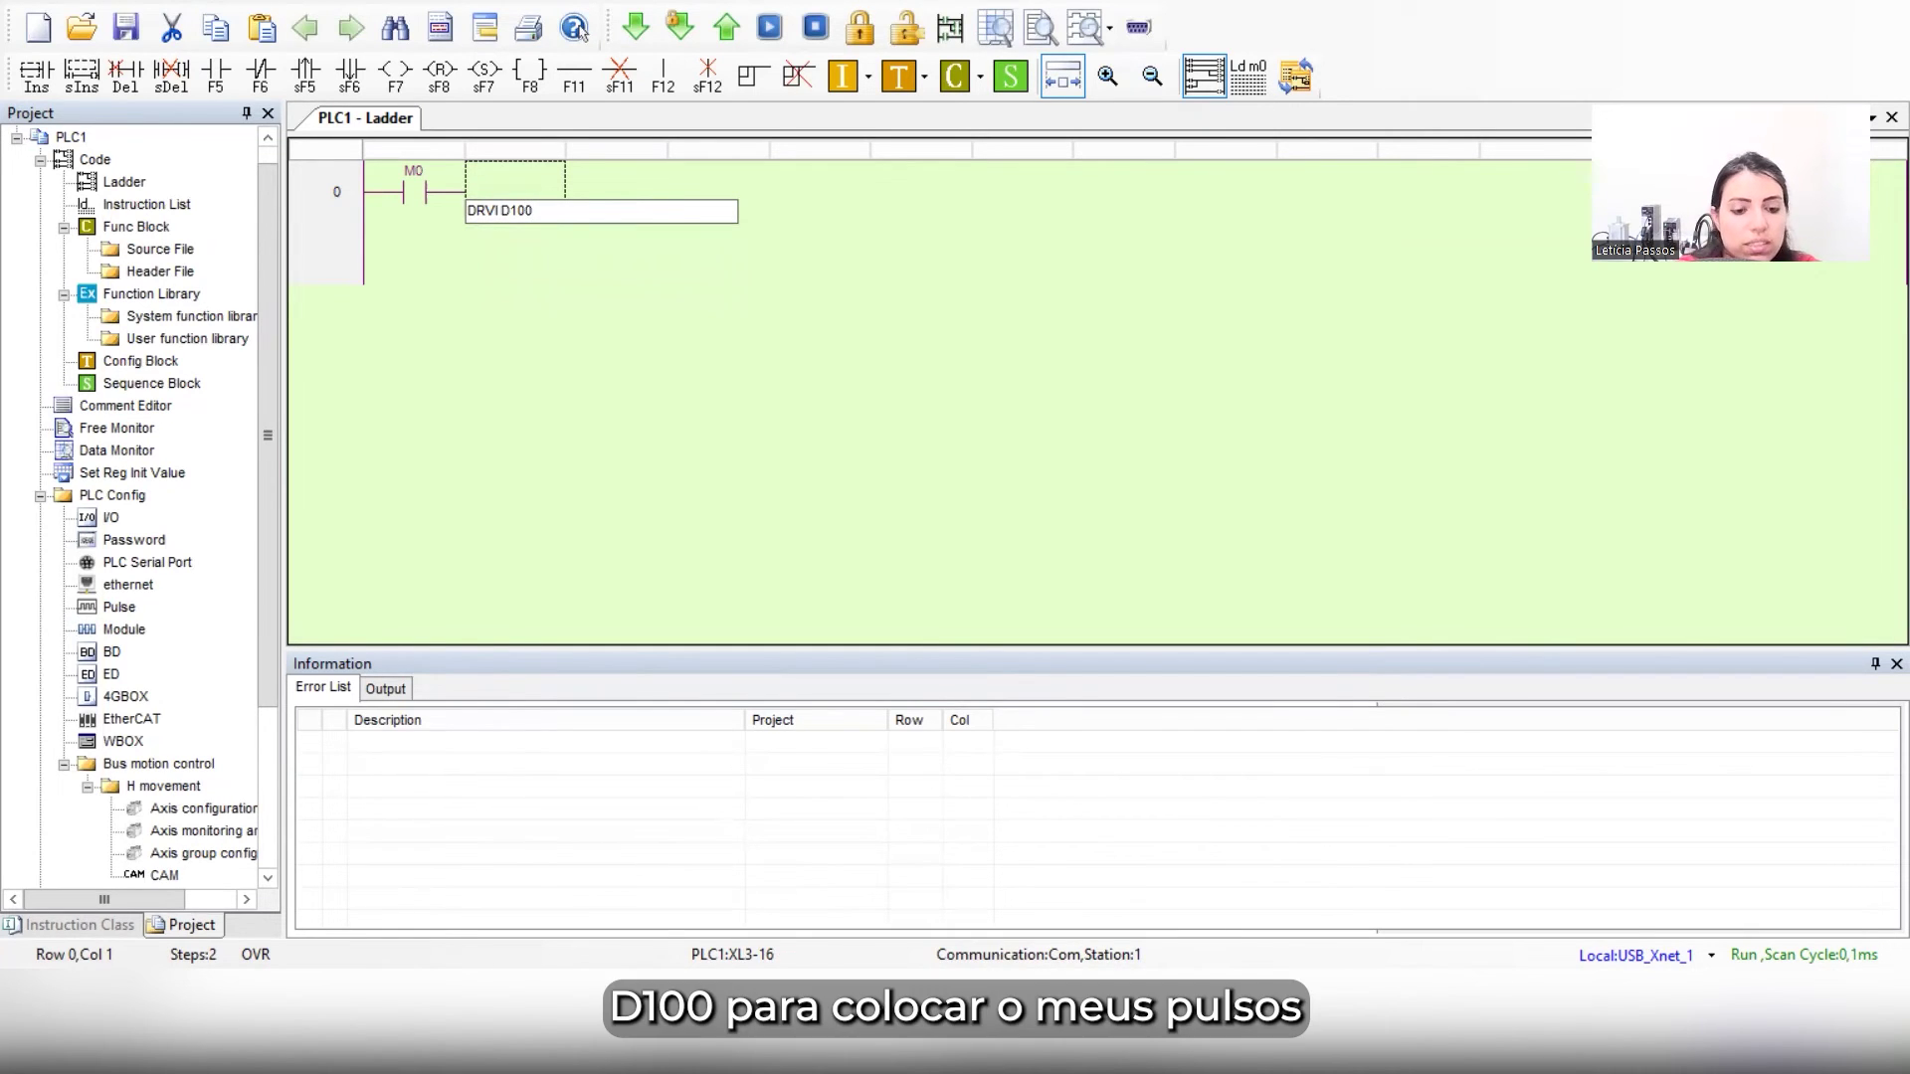
{"action": "type", "text": "0 D1000"}
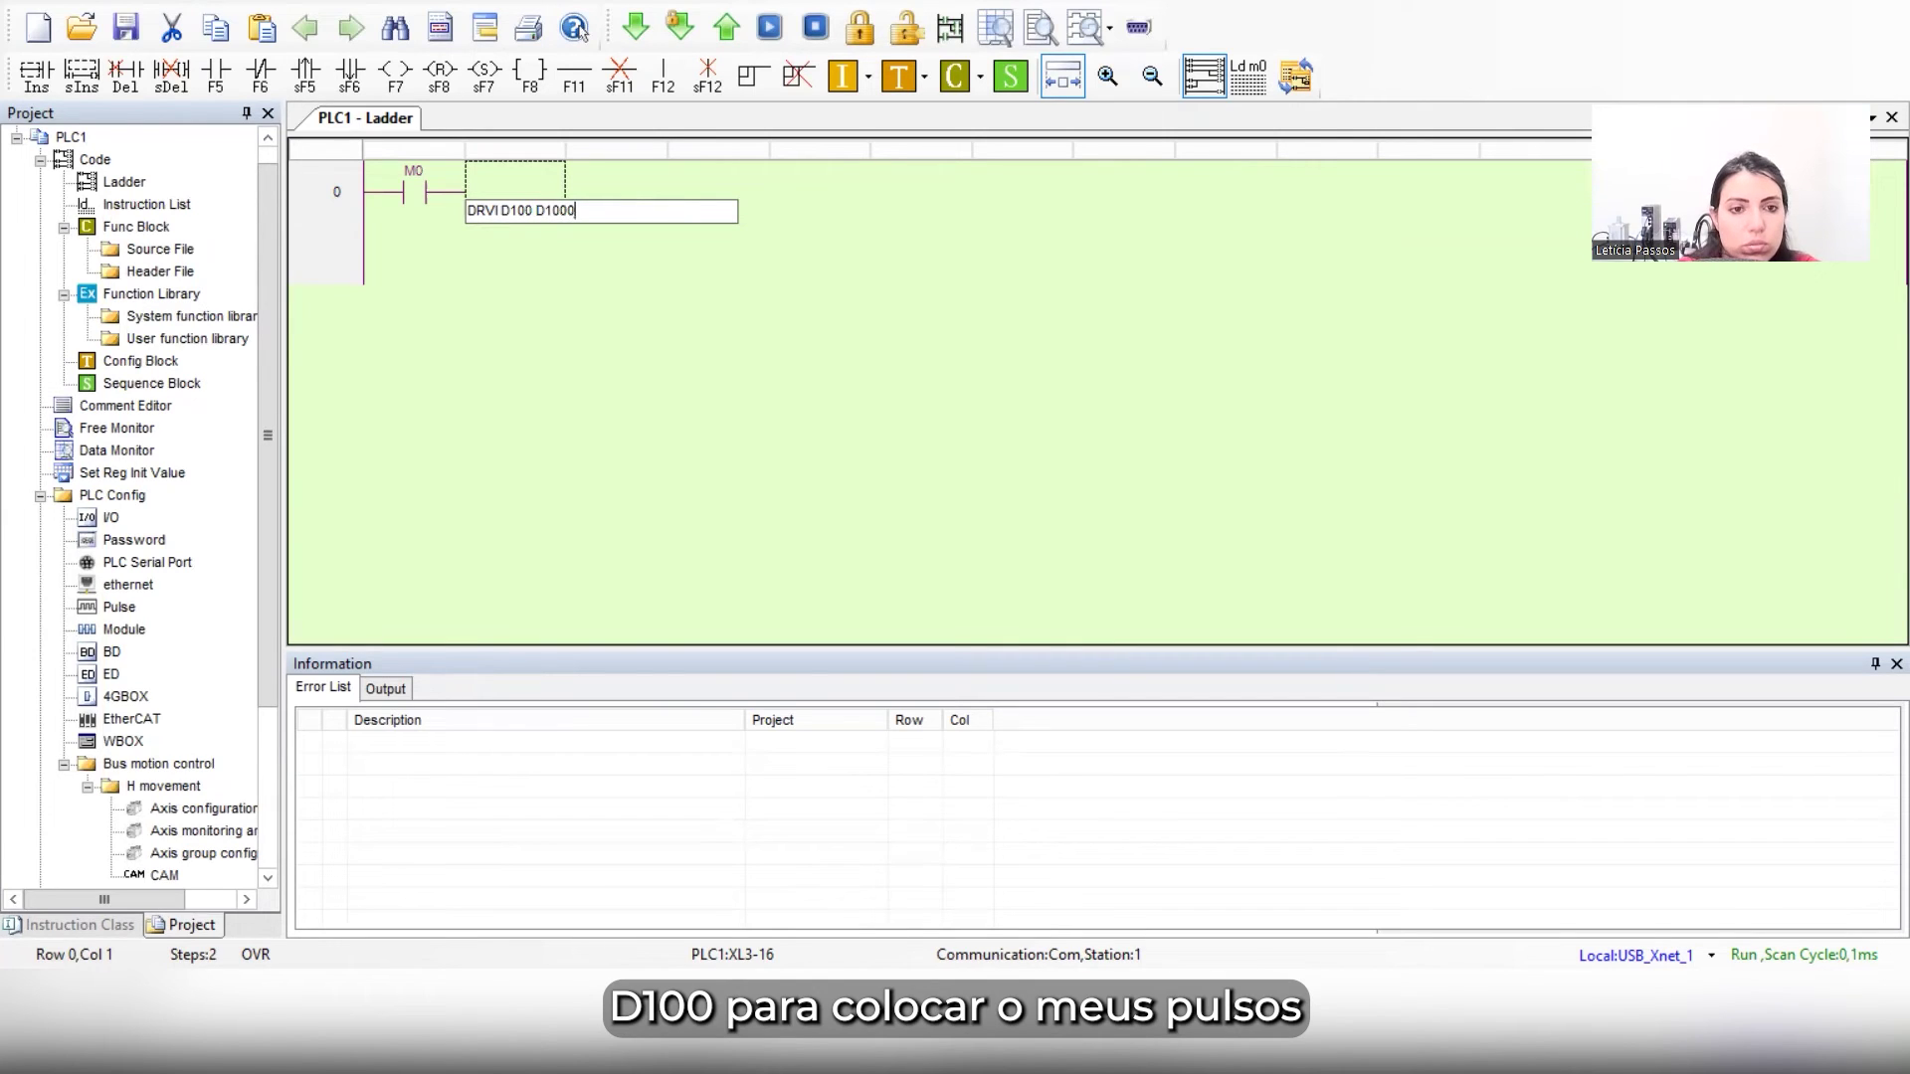
{"action": "key", "text": "BackSpace"}
{"action": "key", "text": "BackSpace"}
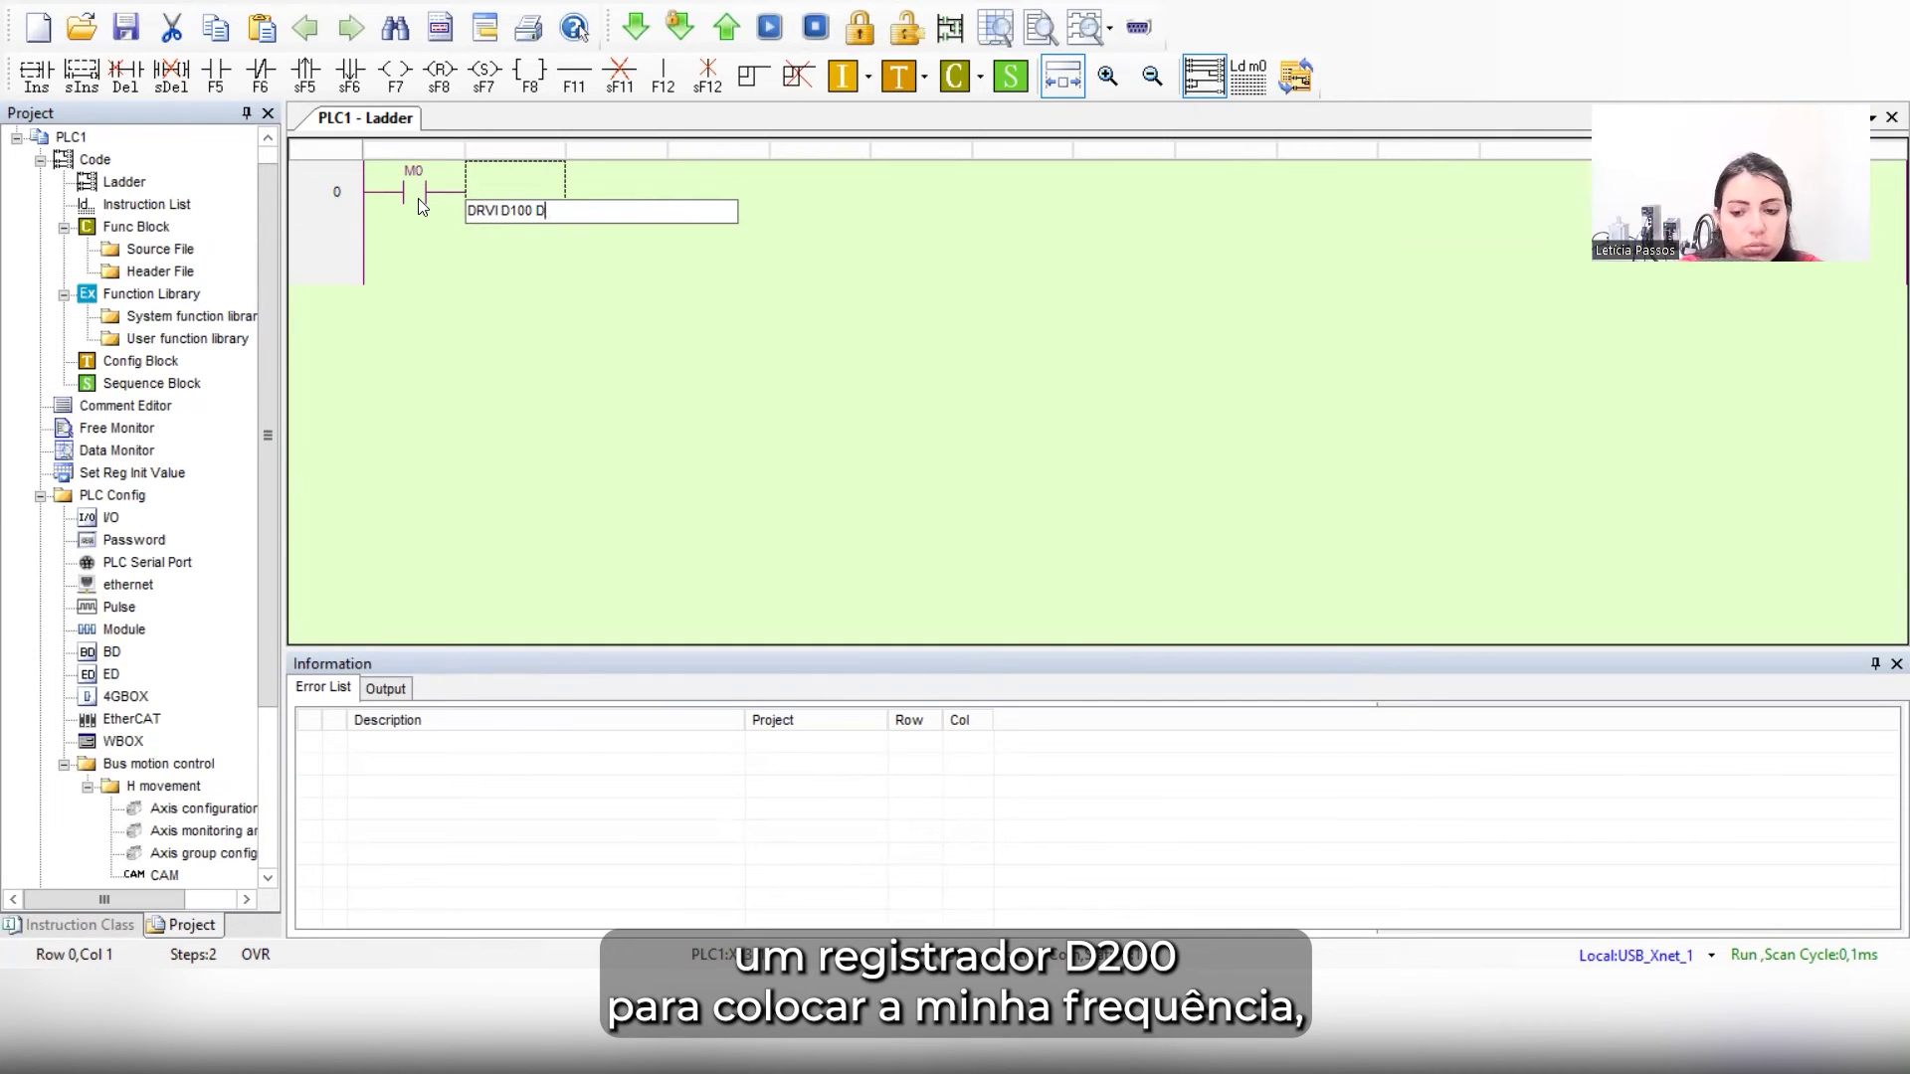
{"action": "type", "text": "00 K100"}
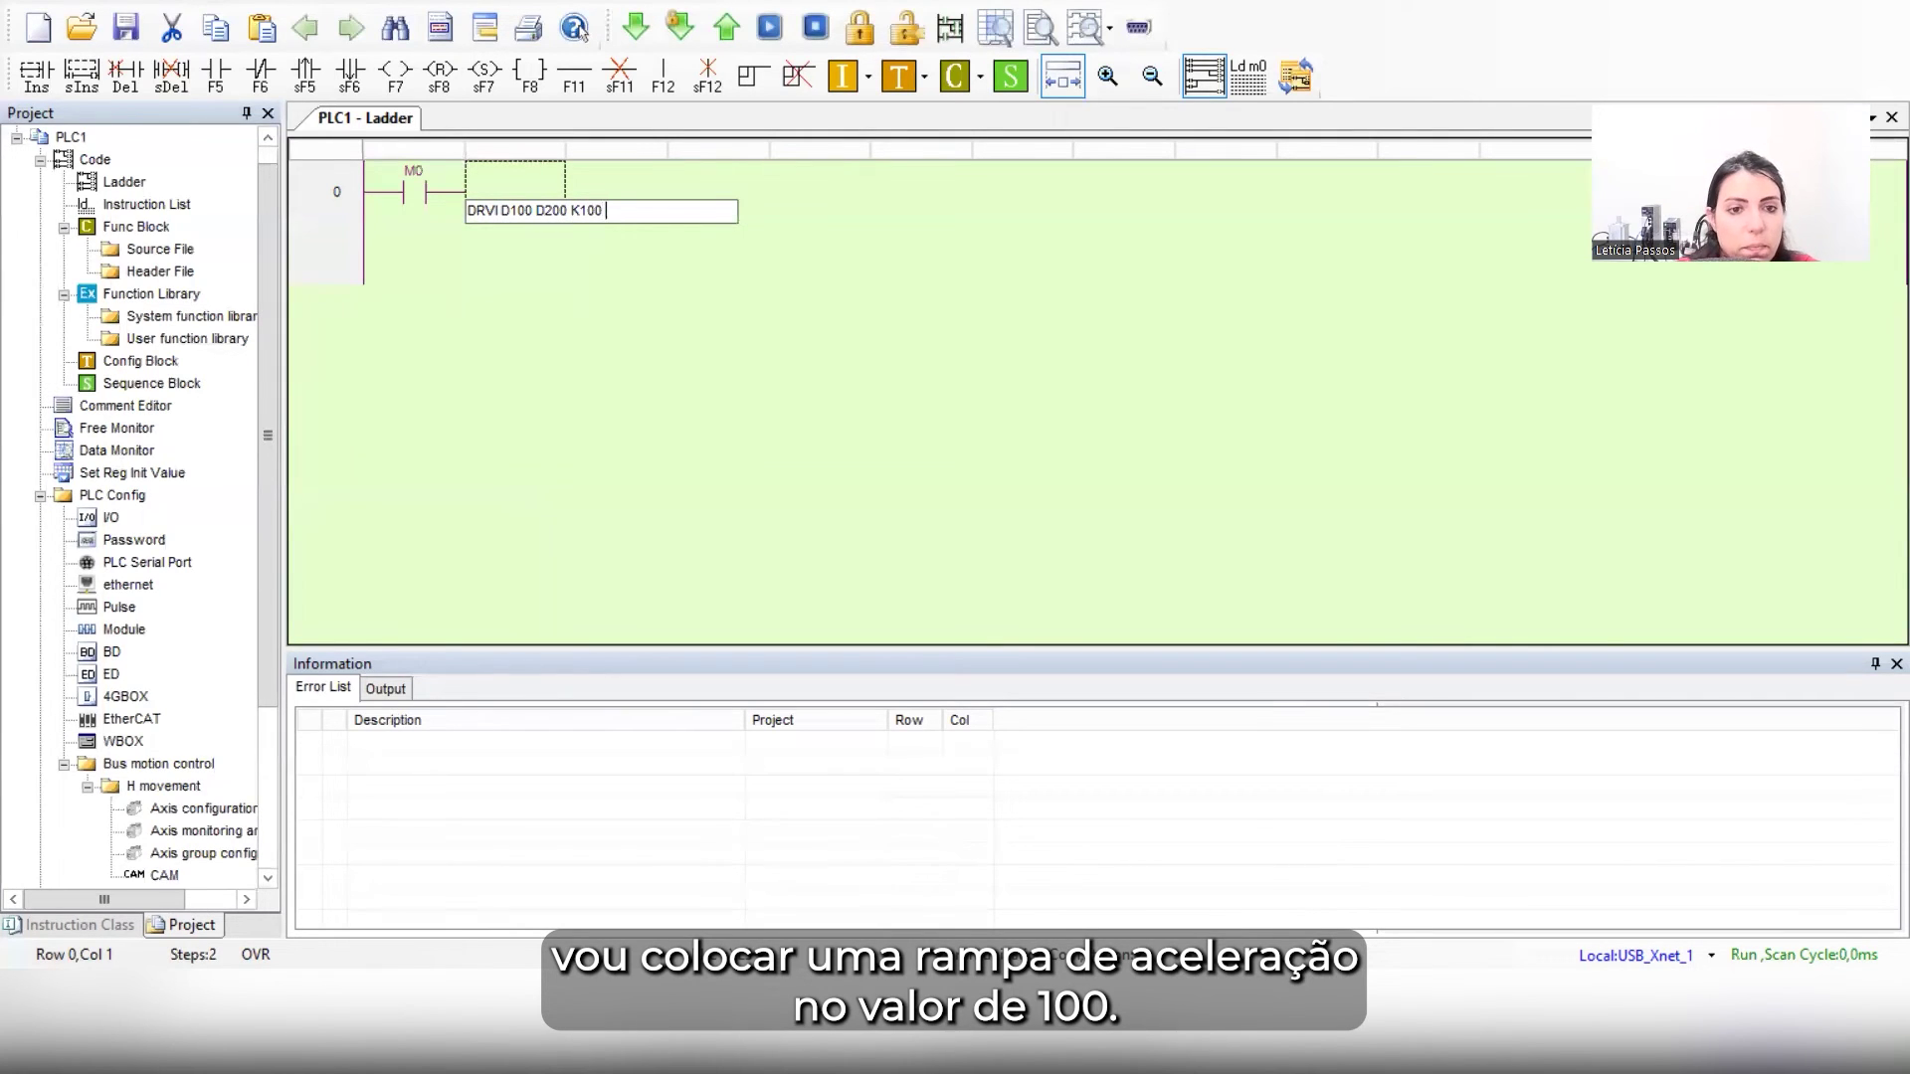
{"action": "type", "text": " Y0 "}
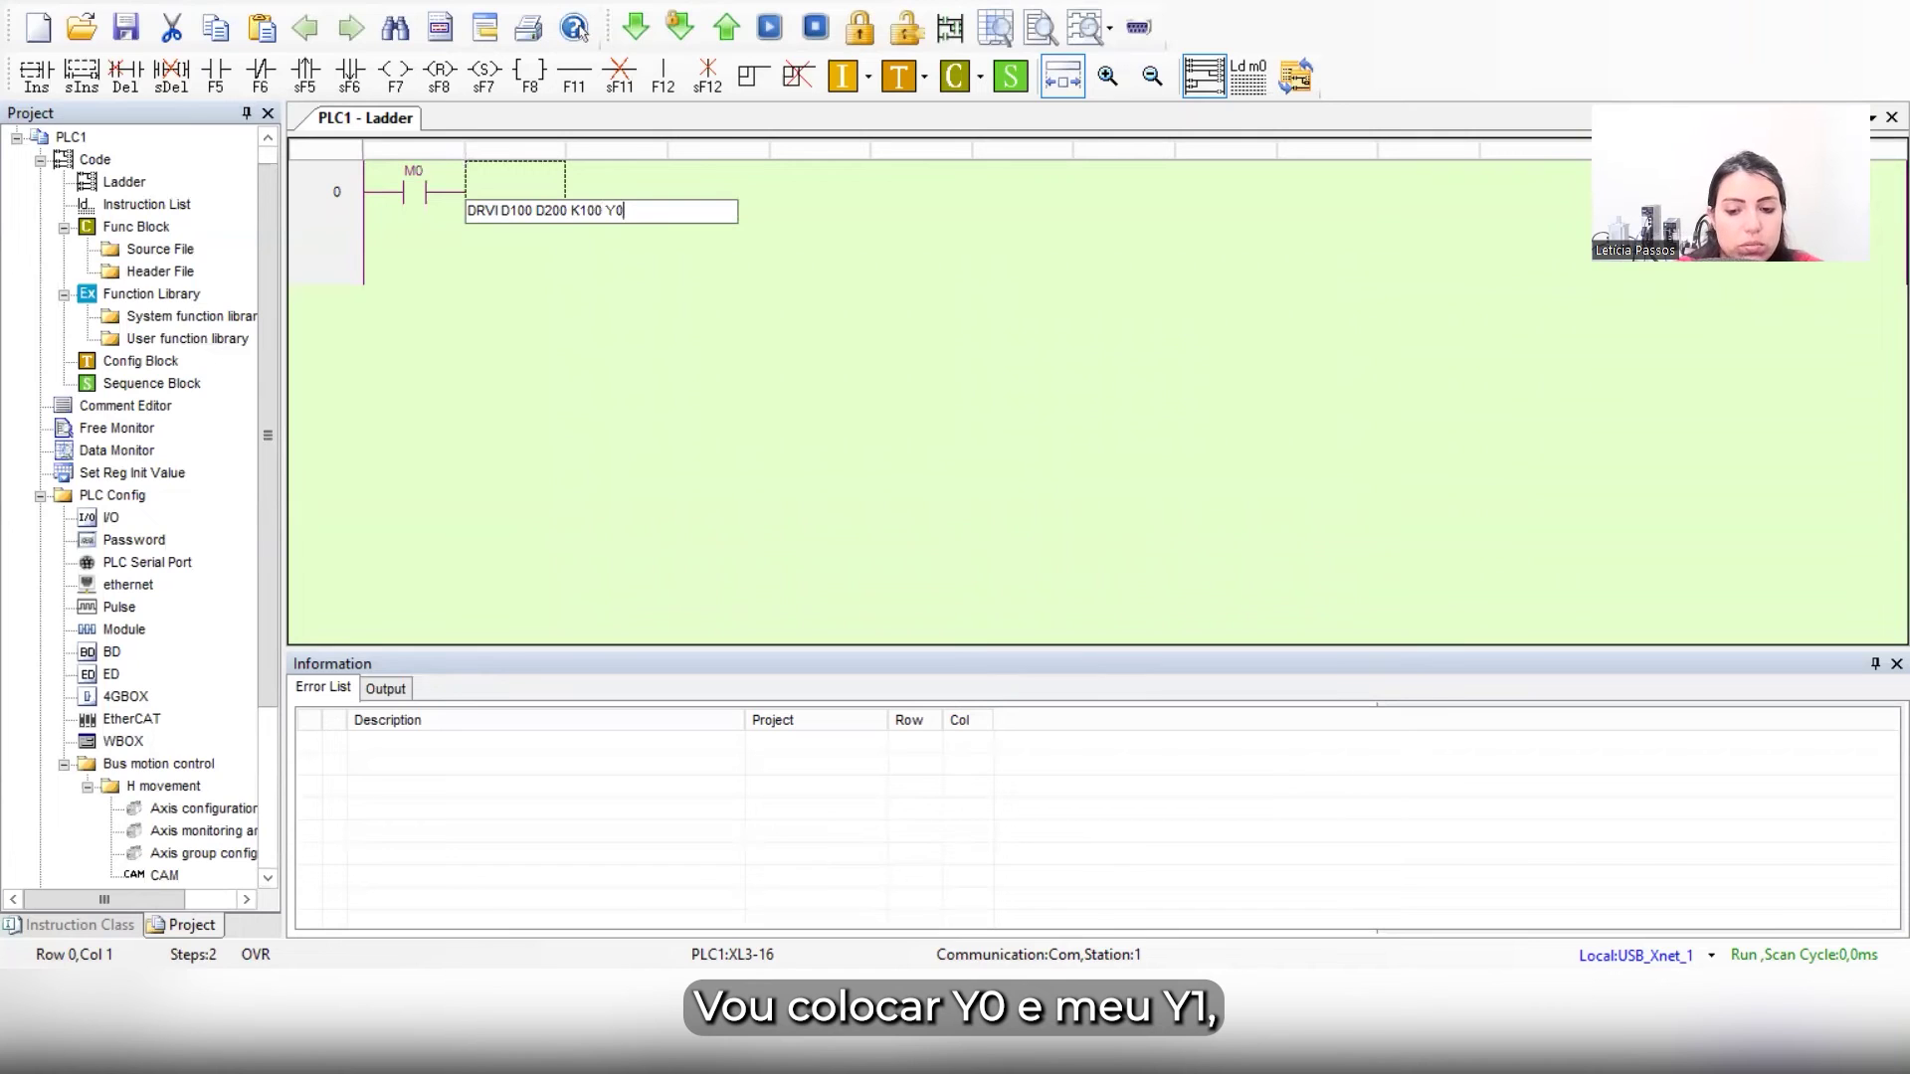
{"action": "type", "text": "Y1"}
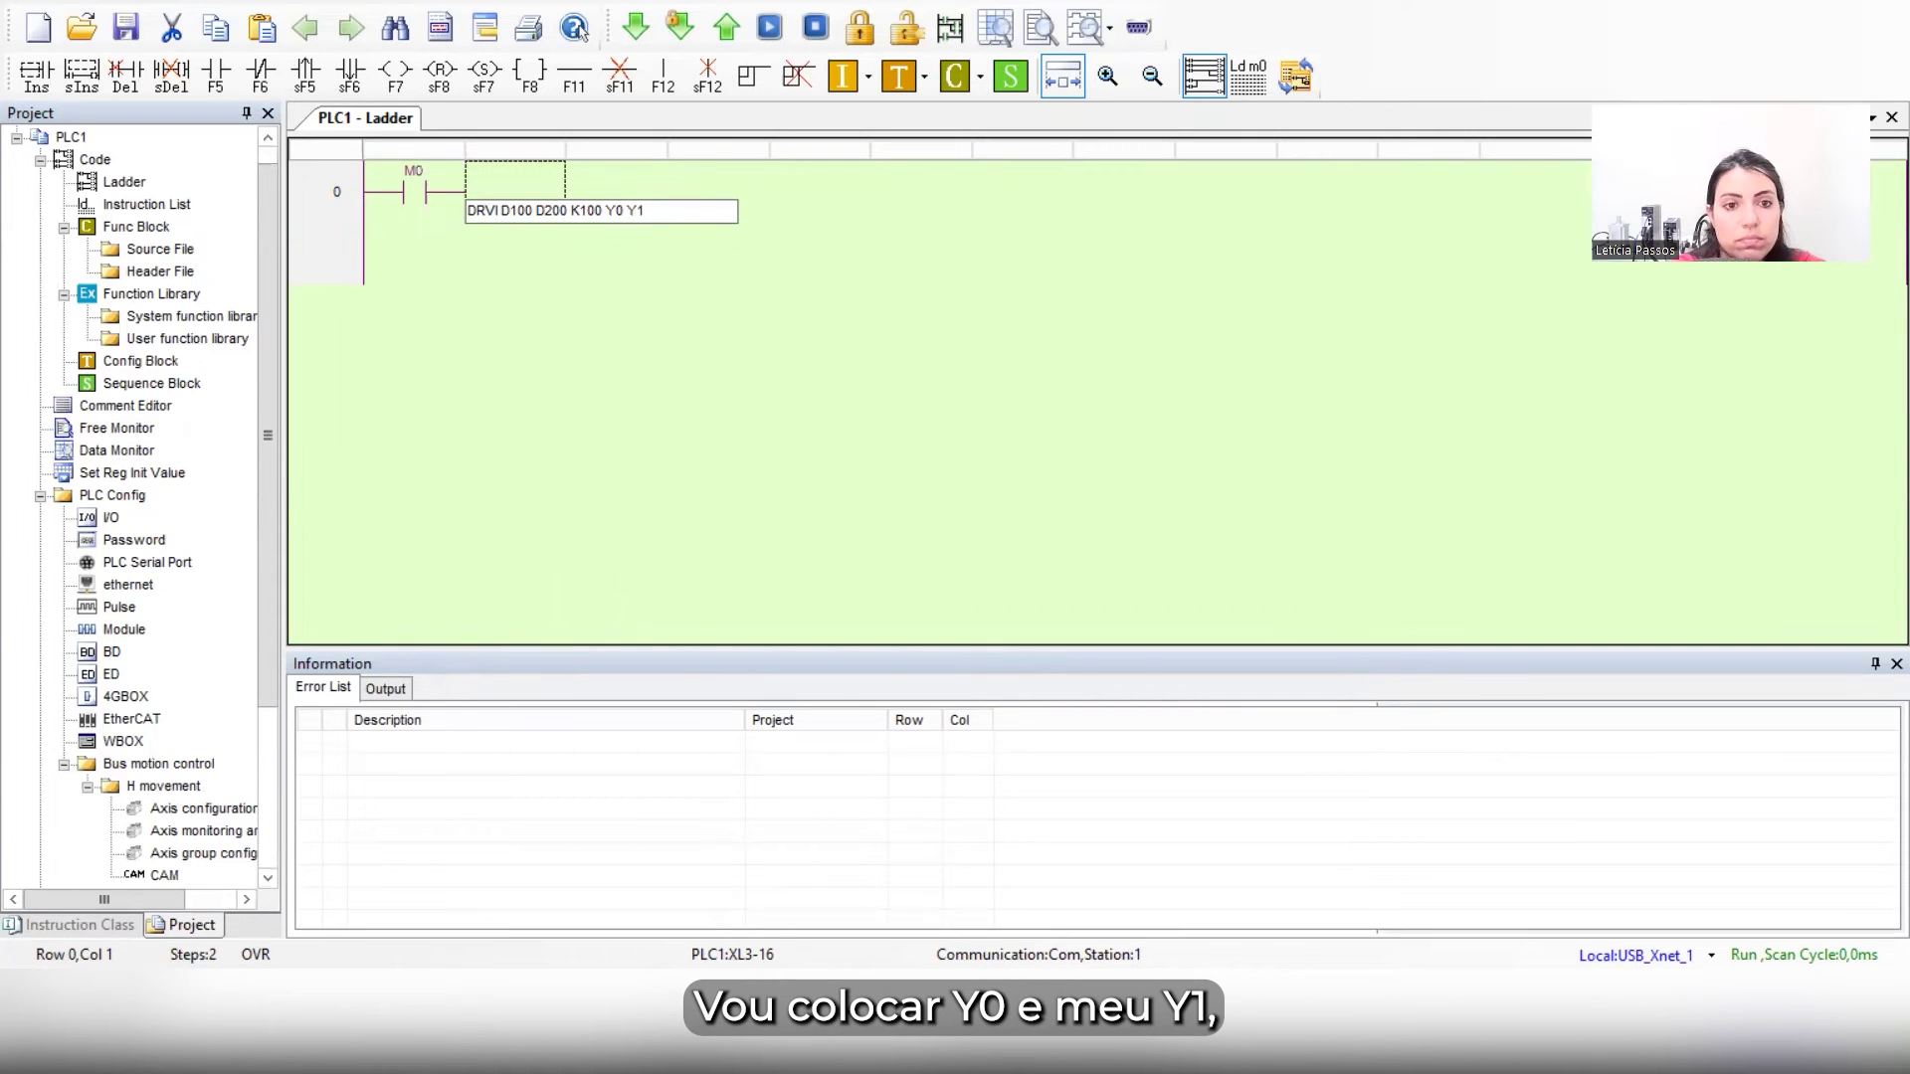
{"action": "key", "text": "Return"}
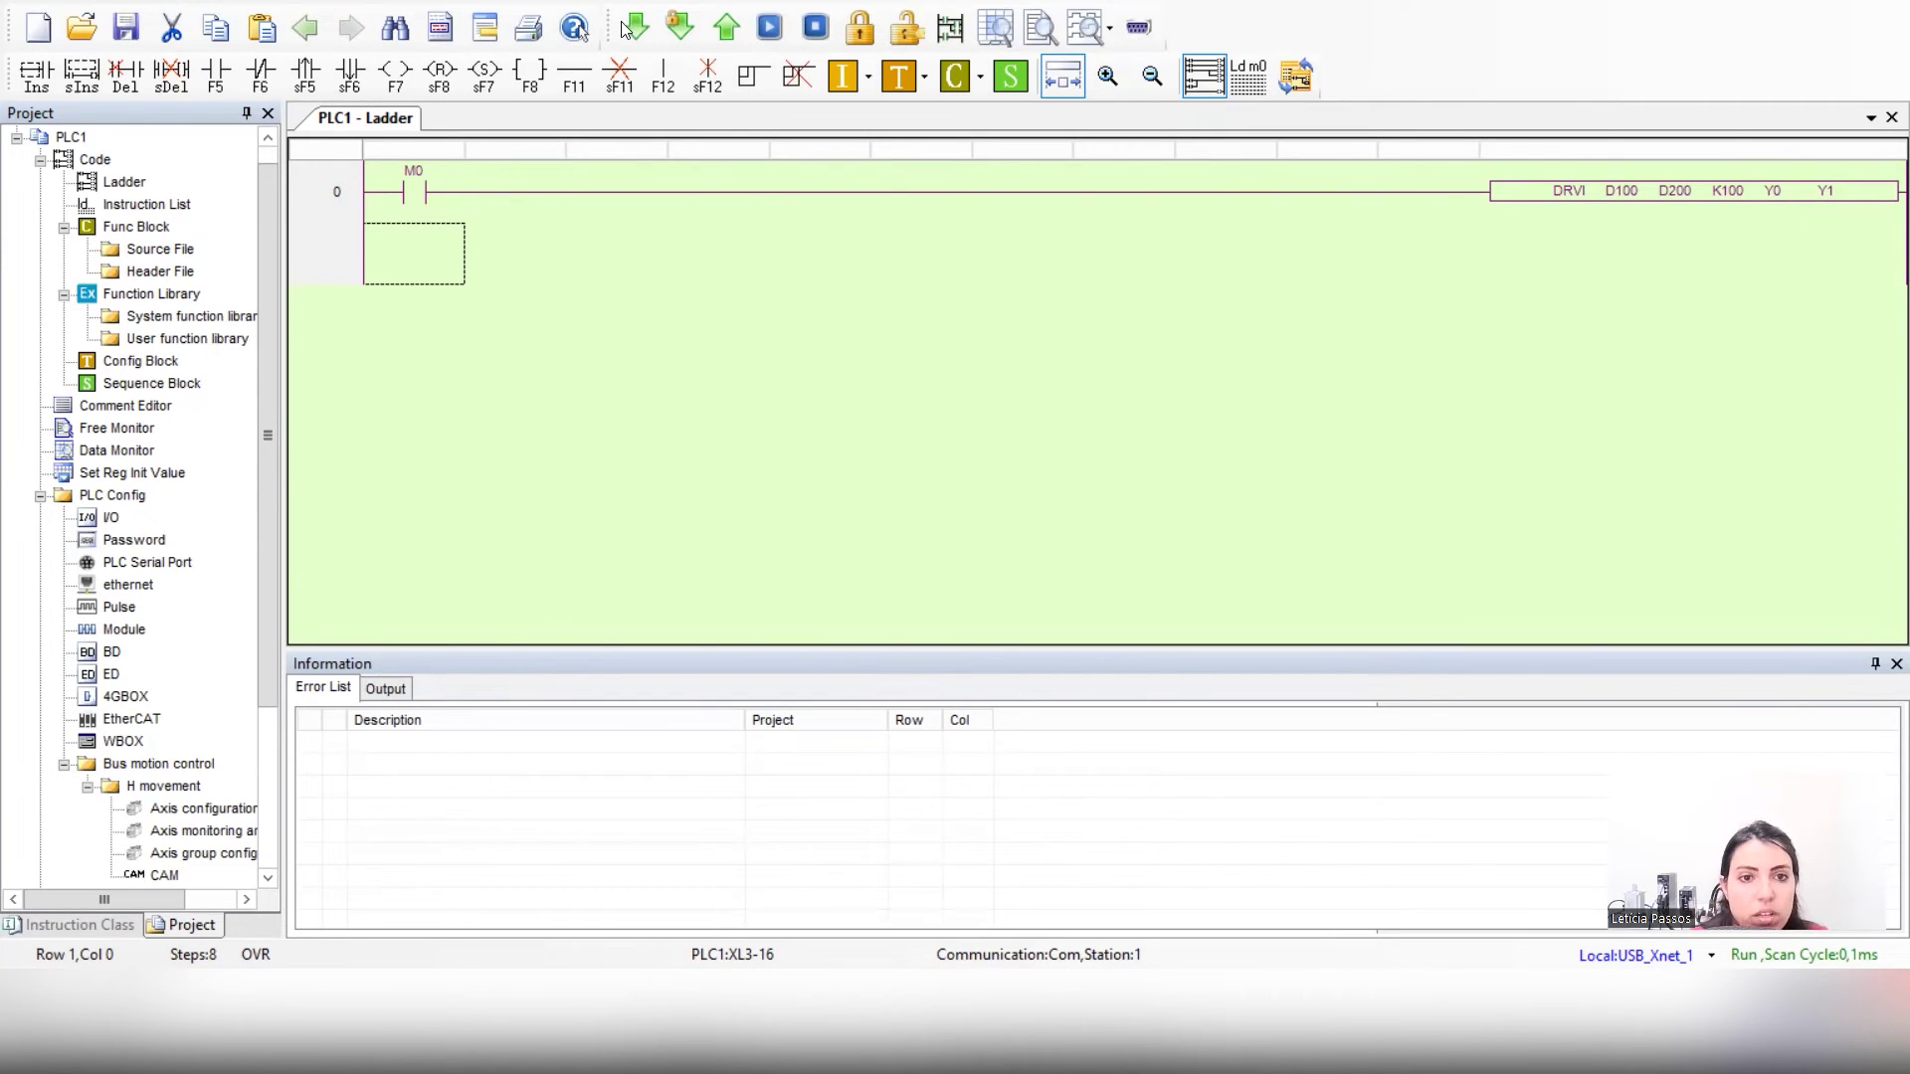
Download the ladder program to the PLC with all user data included
{"action": "left_click", "coordinate": [954, 462]}
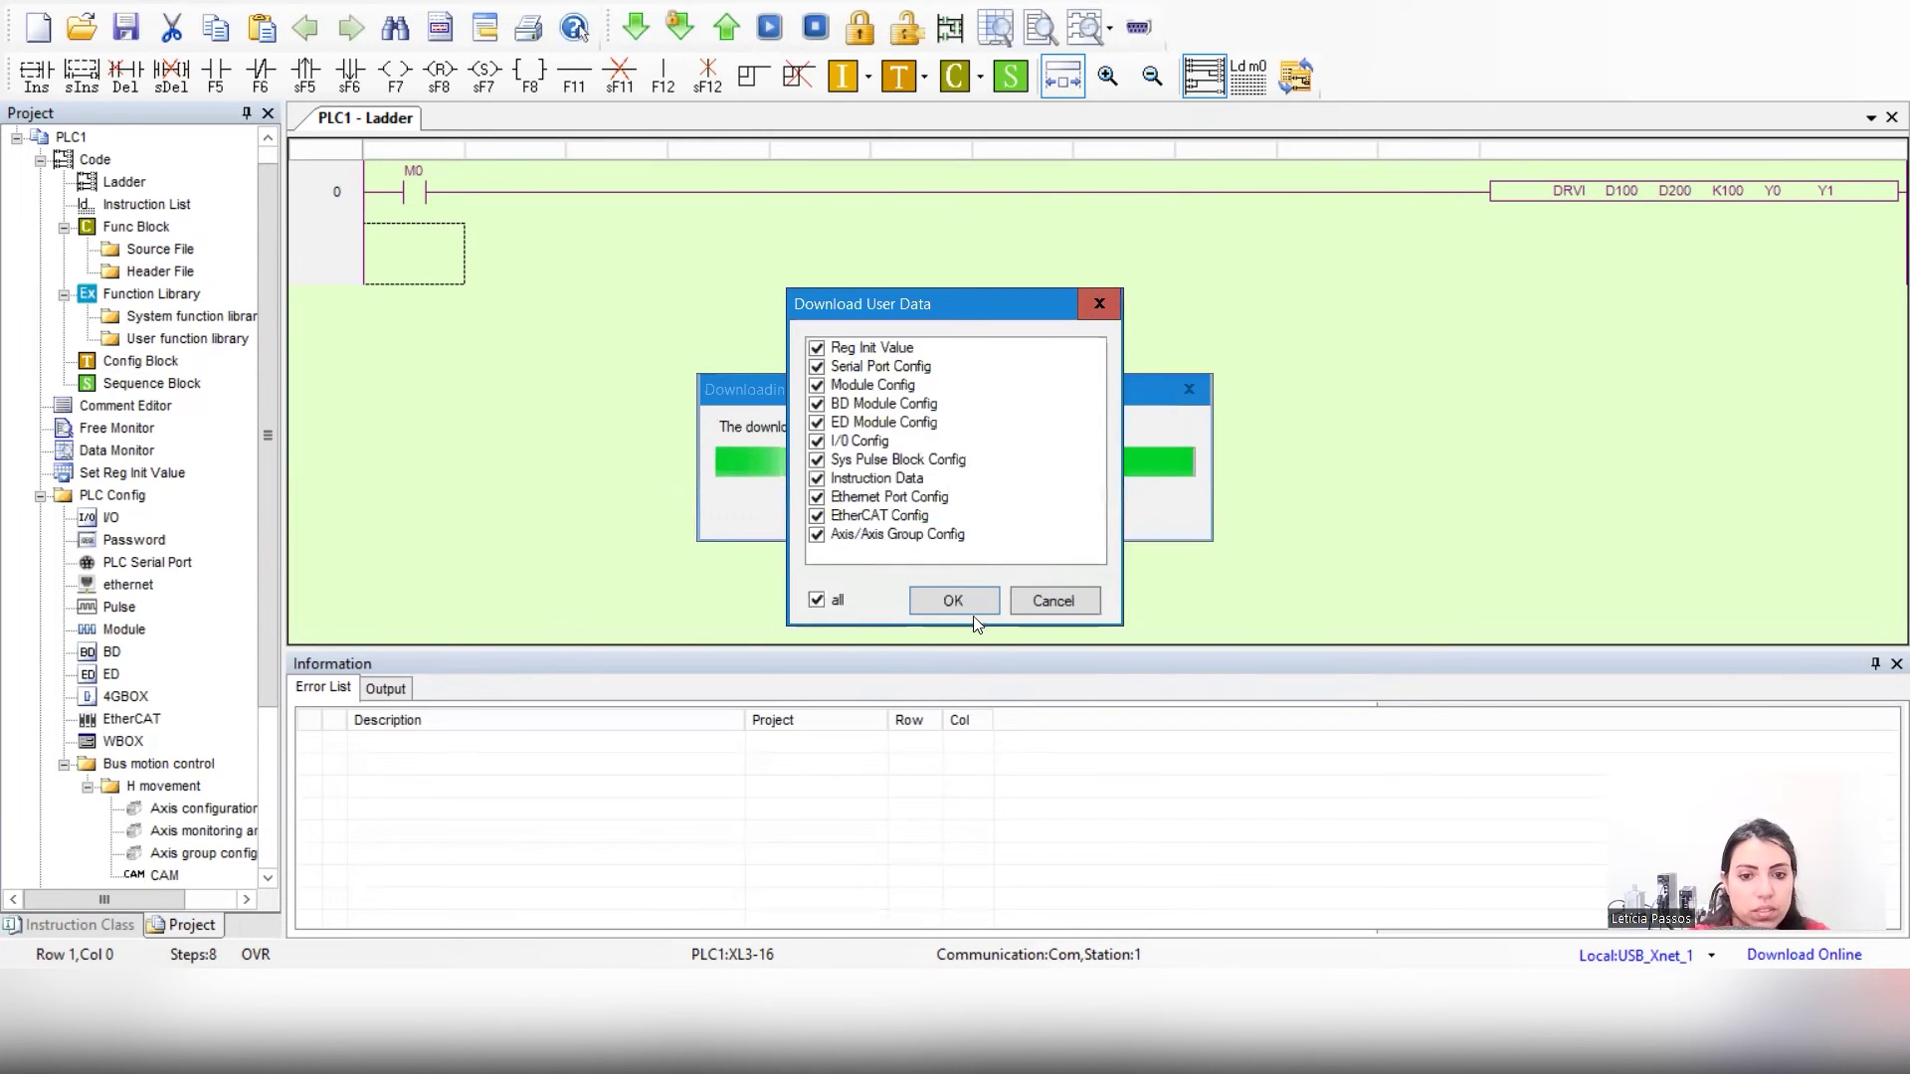
{"action": "key", "text": "Return"}
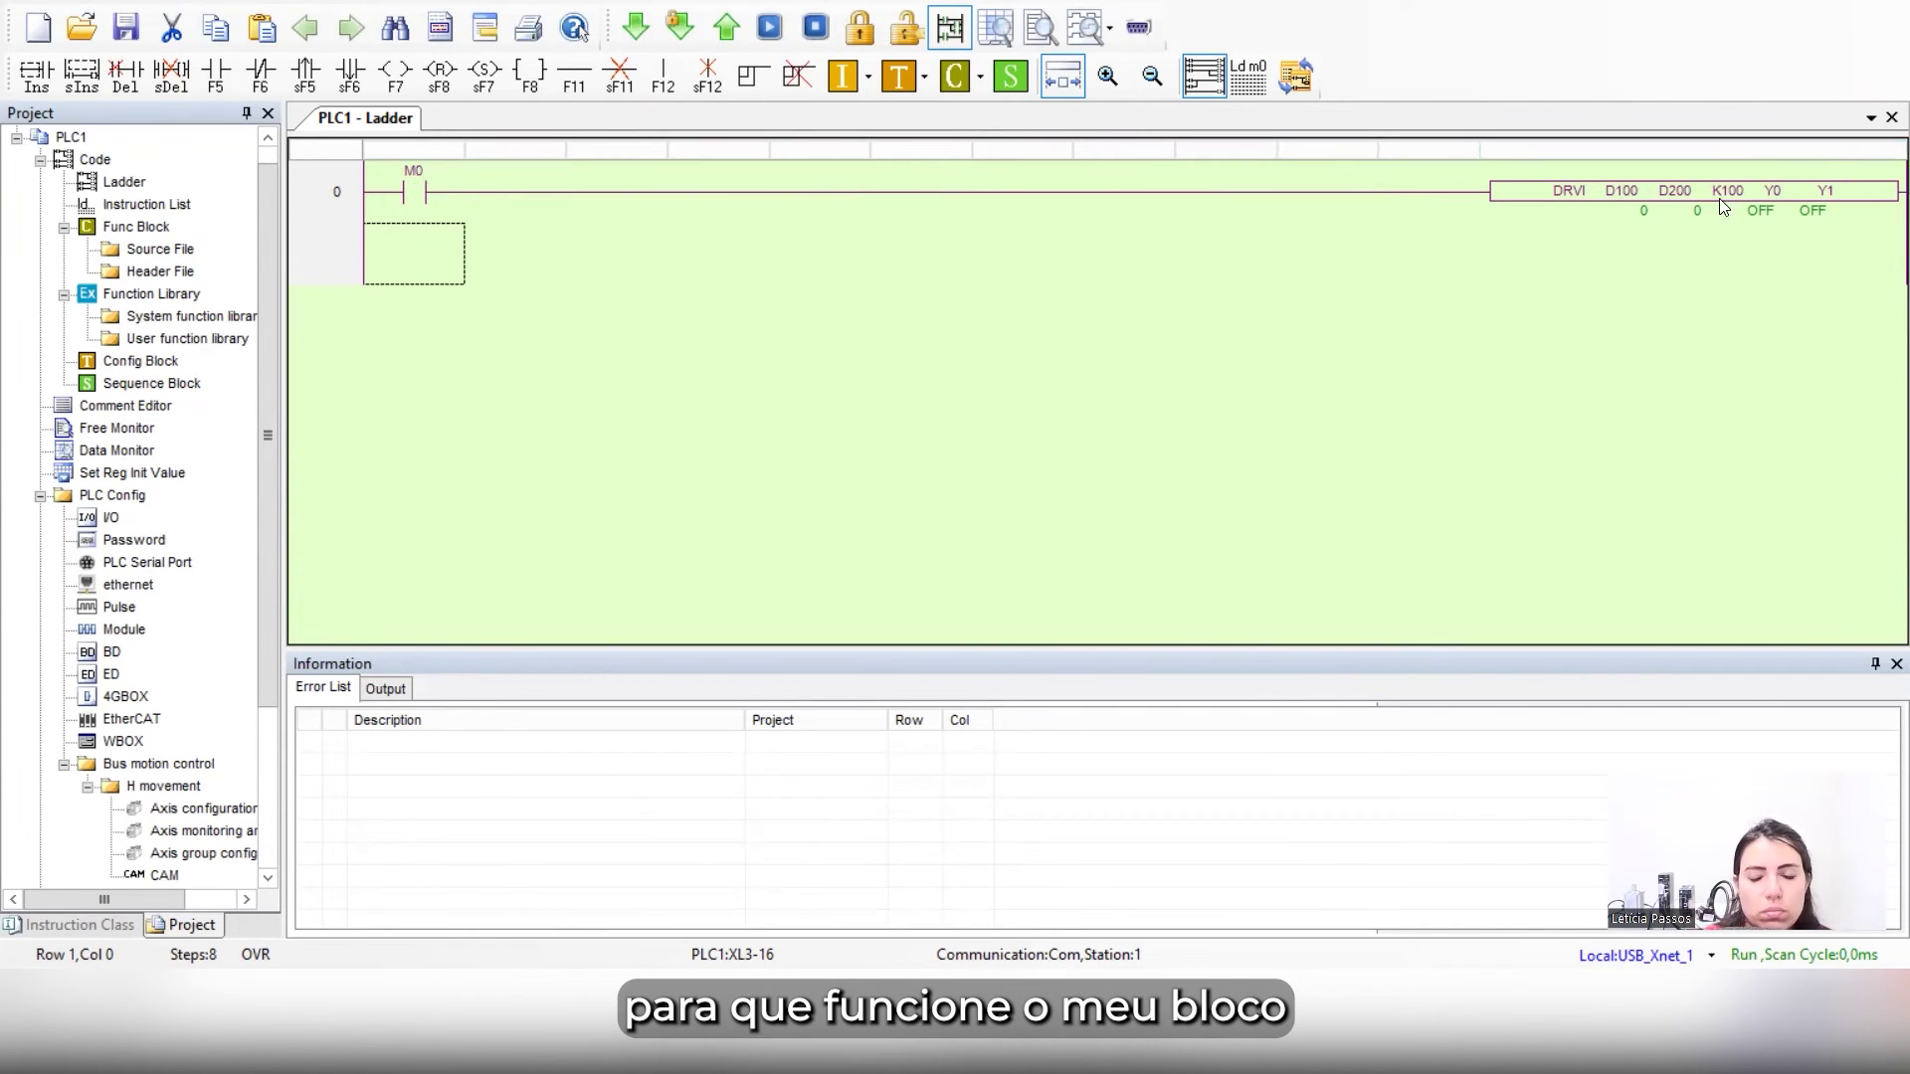
Set the value of double-word register D100 in the DRVI instruction to 1000
{"action": "right_click", "coordinate": [1621, 193]}
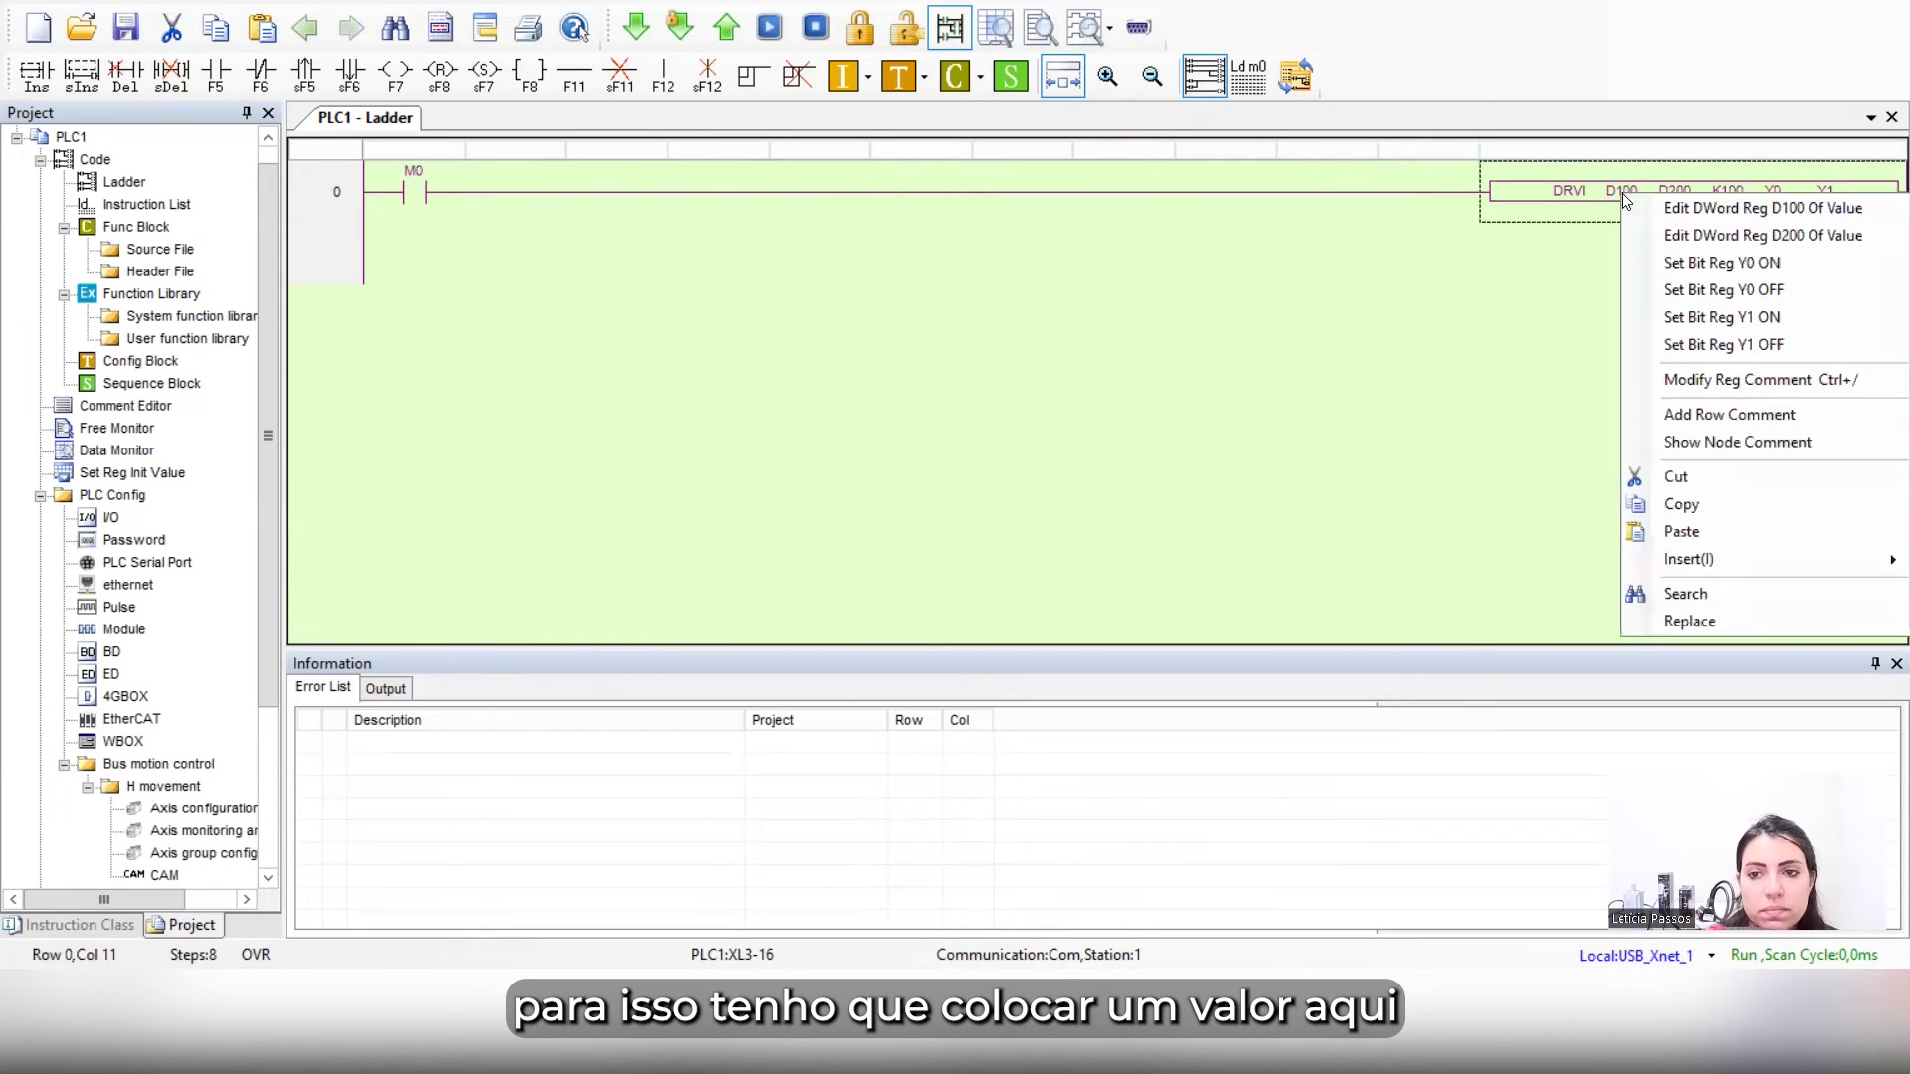
{"action": "left_click", "coordinate": [1677, 209]}
{"action": "type", "text": "1000"}
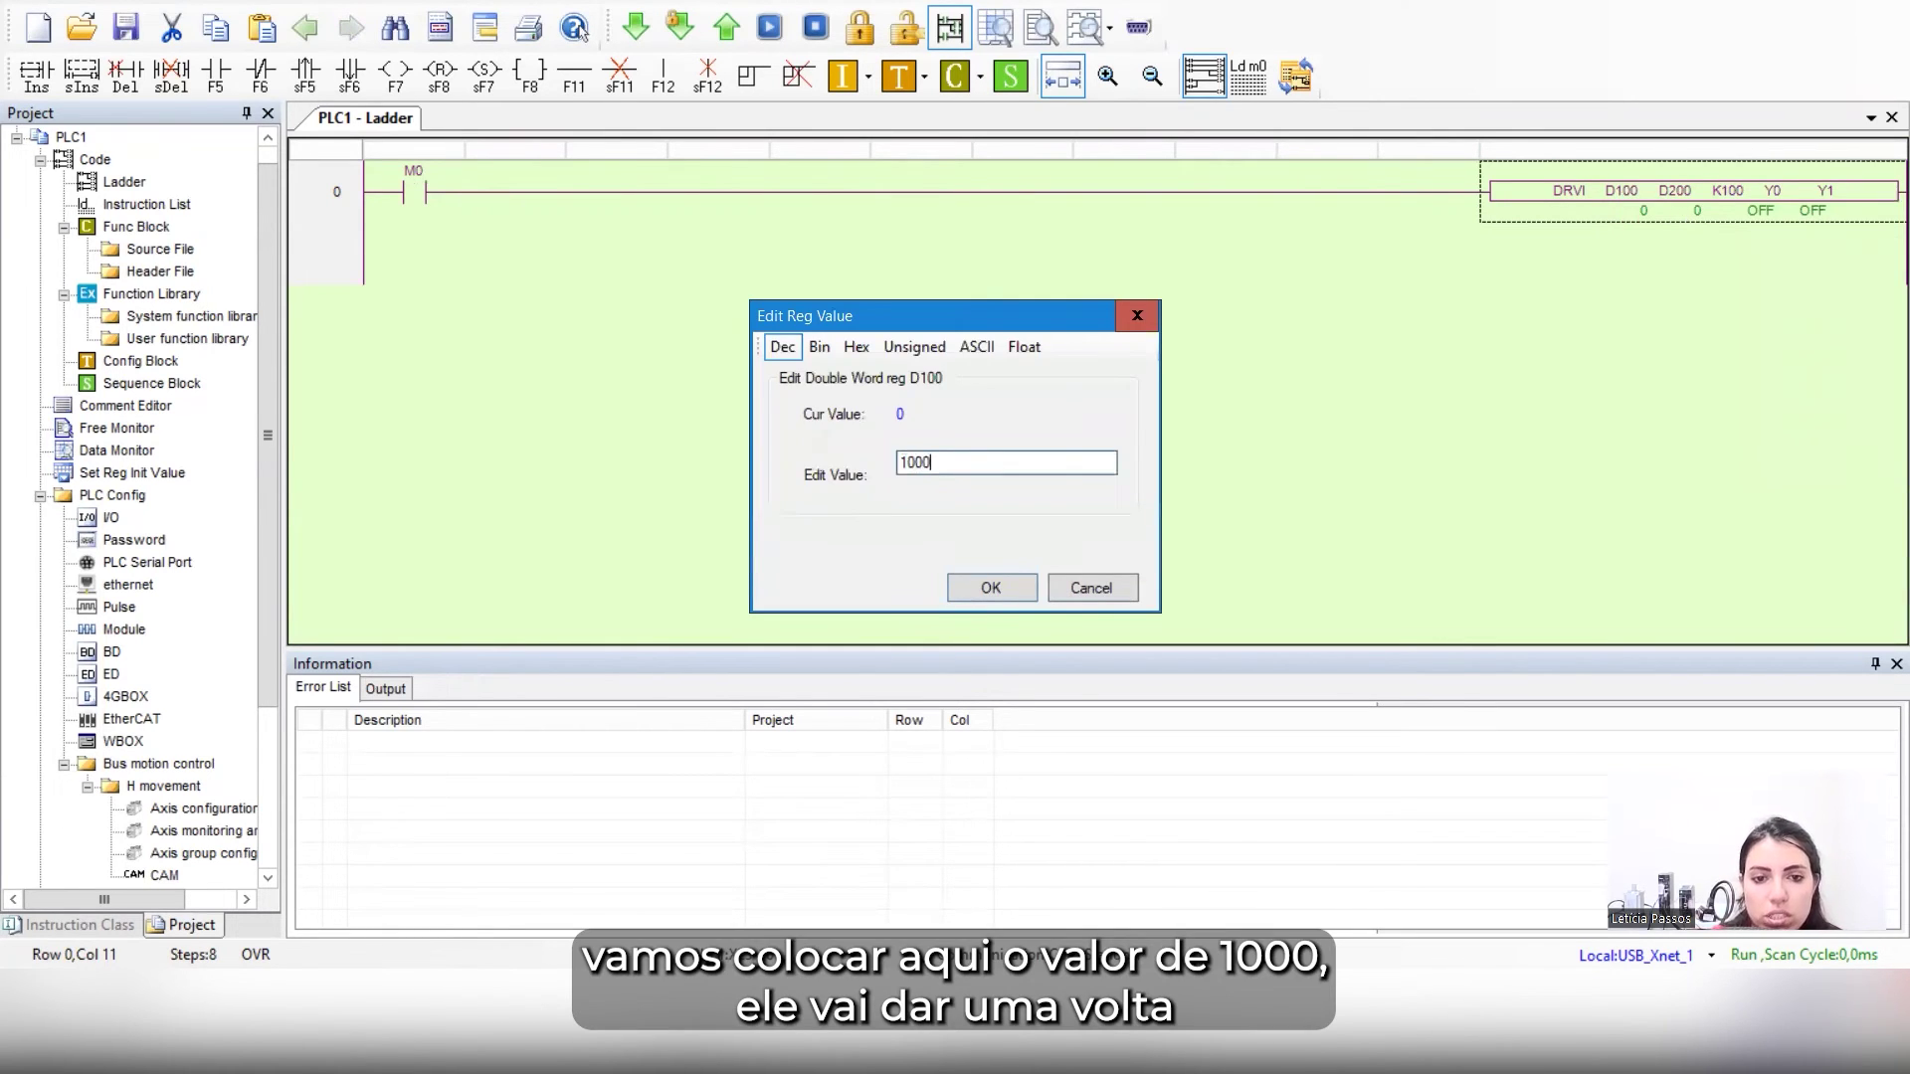
{"action": "key", "text": "Return"}
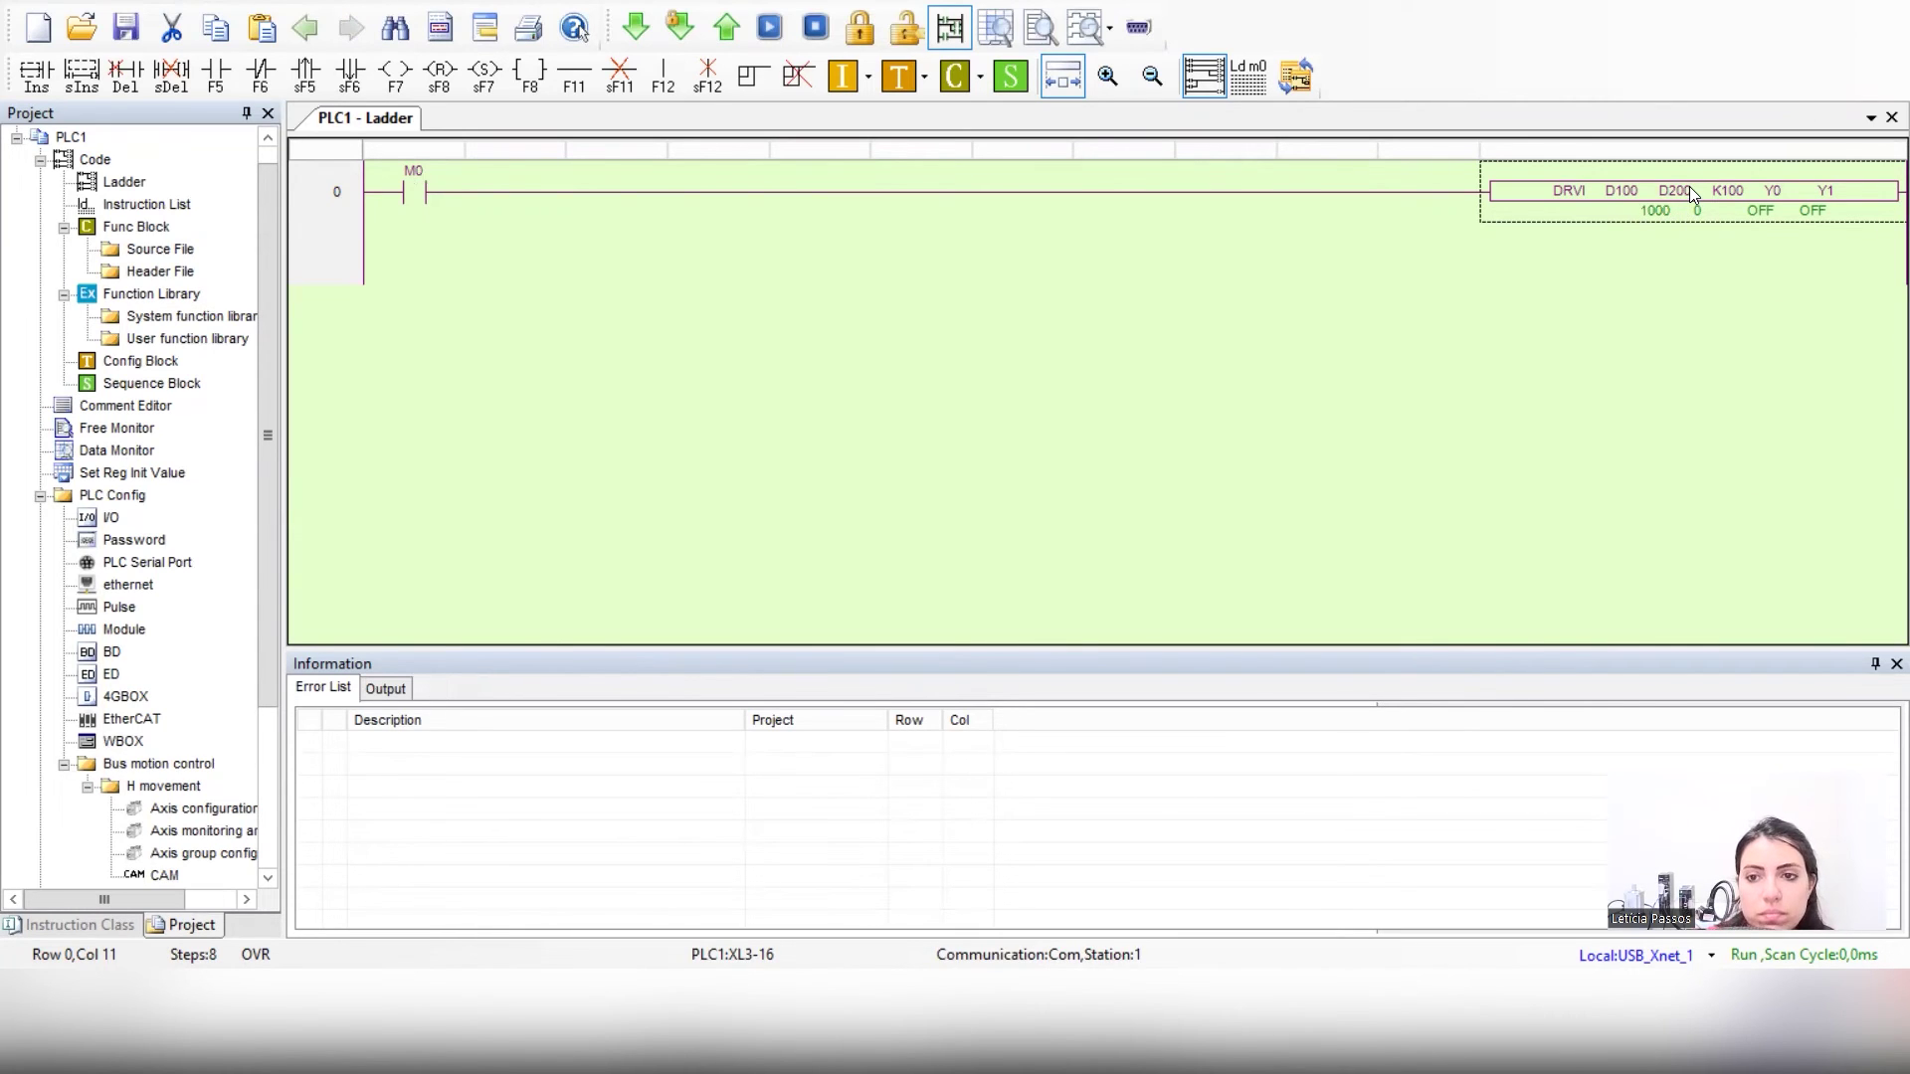
Set the value of double-word register D200 in the DRVI instruction to 1000
{"action": "right_click", "coordinate": [1689, 187]}
{"action": "left_click", "coordinate": [1707, 235]}
{"action": "type", "text": "1000"}
{"action": "key", "text": "Return"}
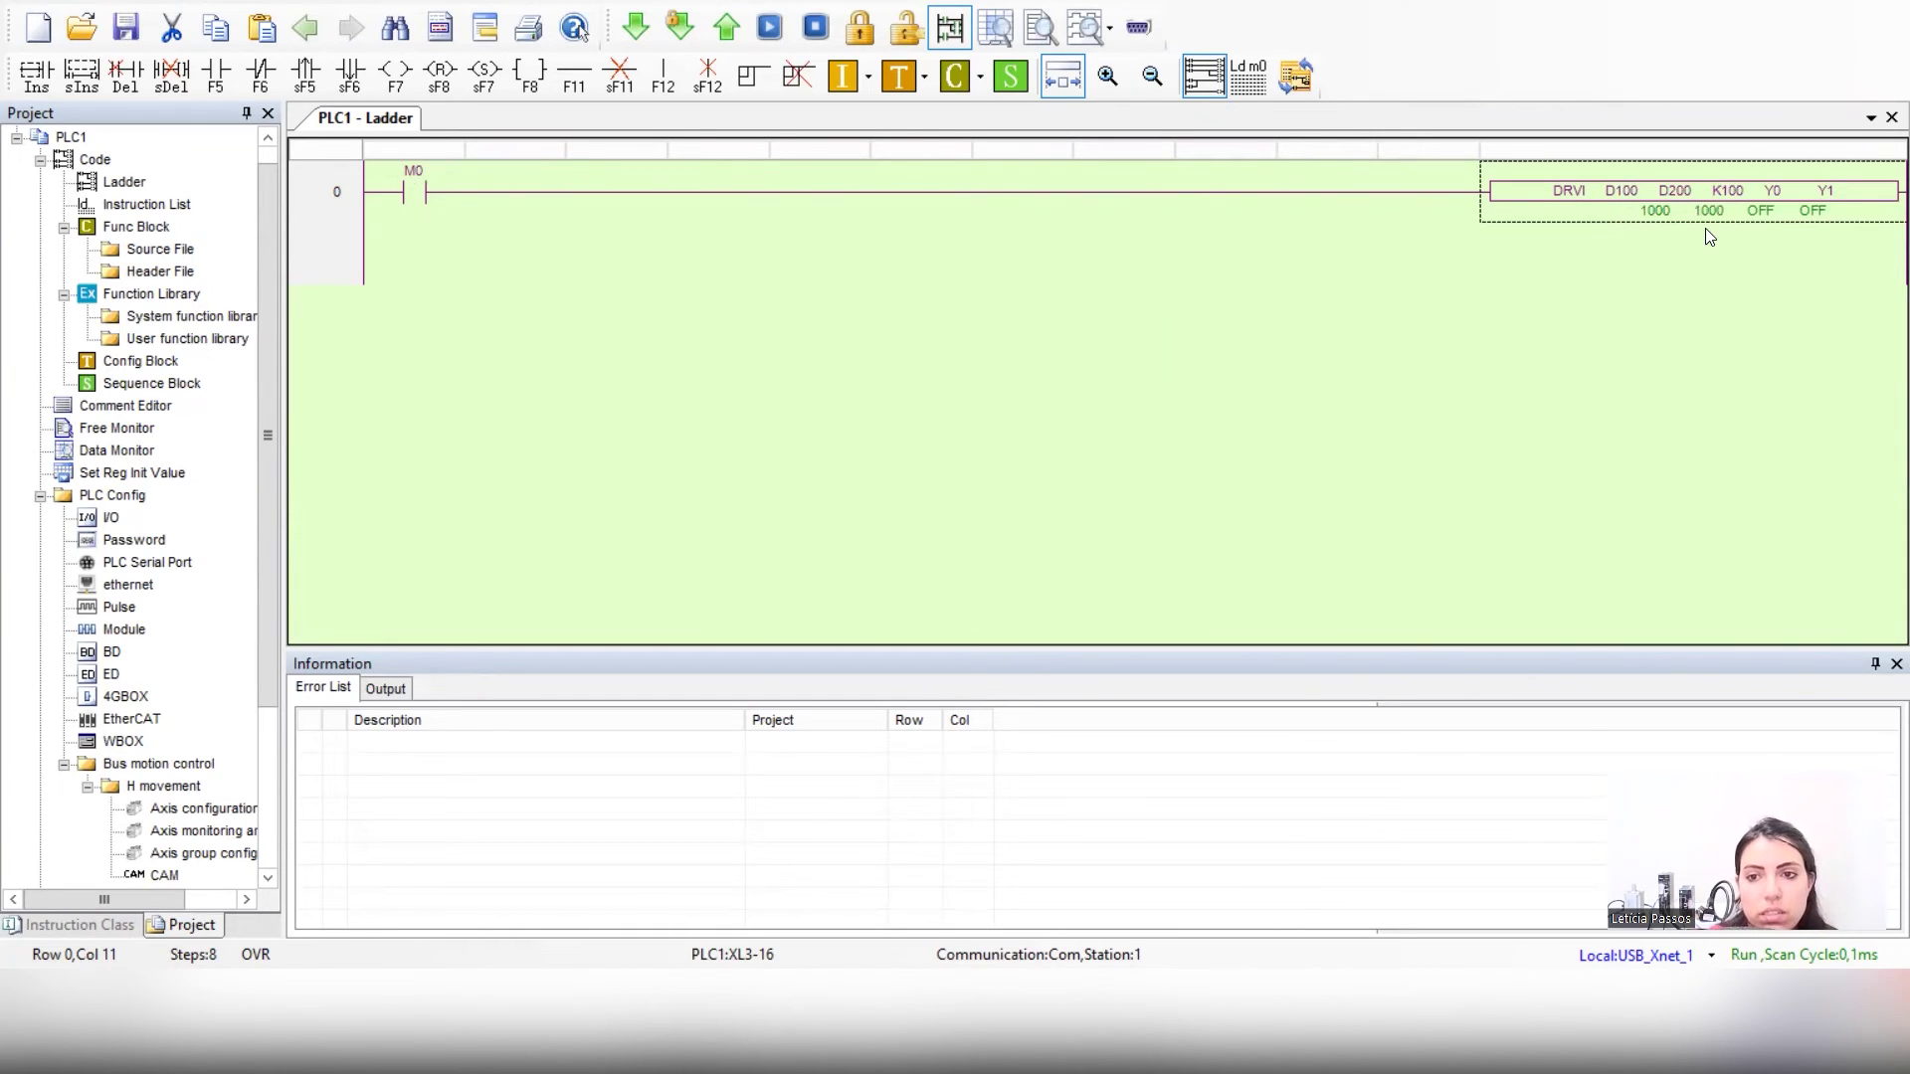
Set bit M0 ON to start the DRVI move, and trigger the move again through the rising-edge M0 contact
{"action": "right_click", "coordinate": [426, 216]}
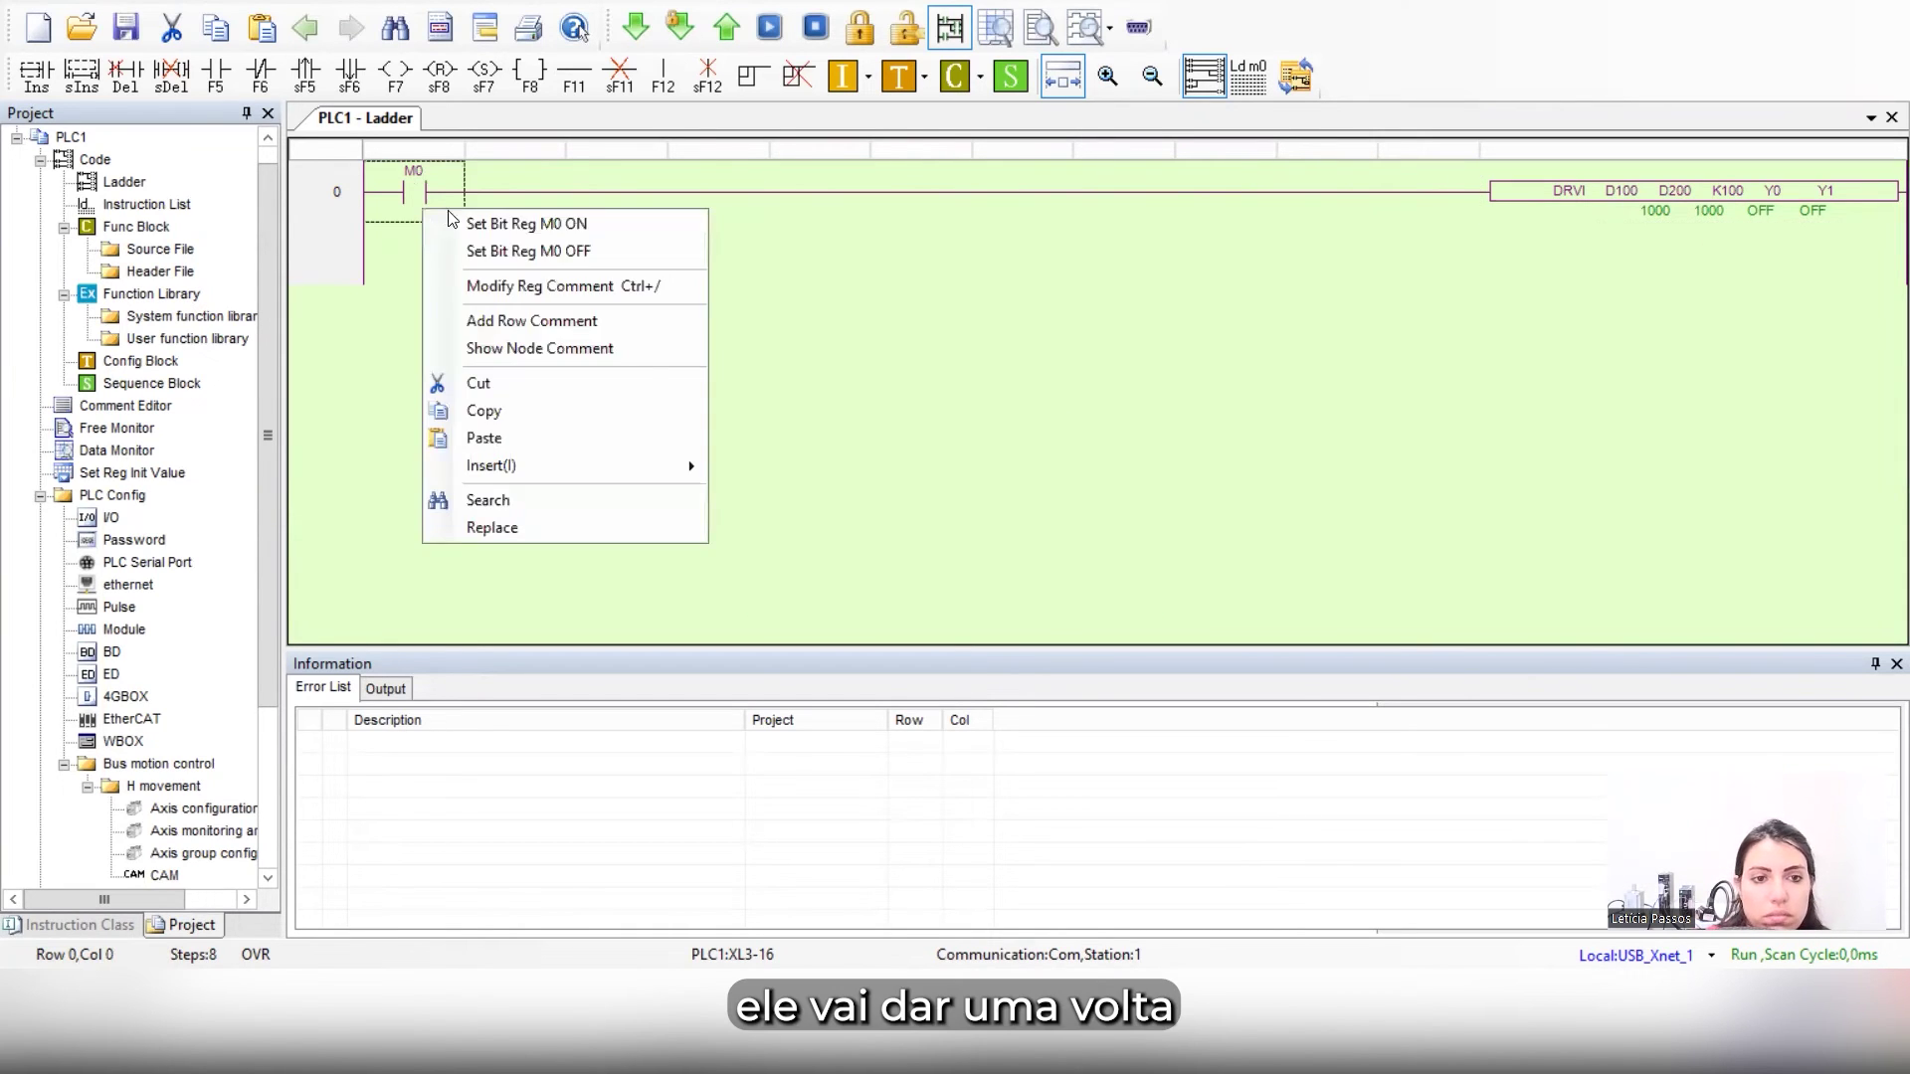
{"action": "left_click", "coordinate": [461, 219]}
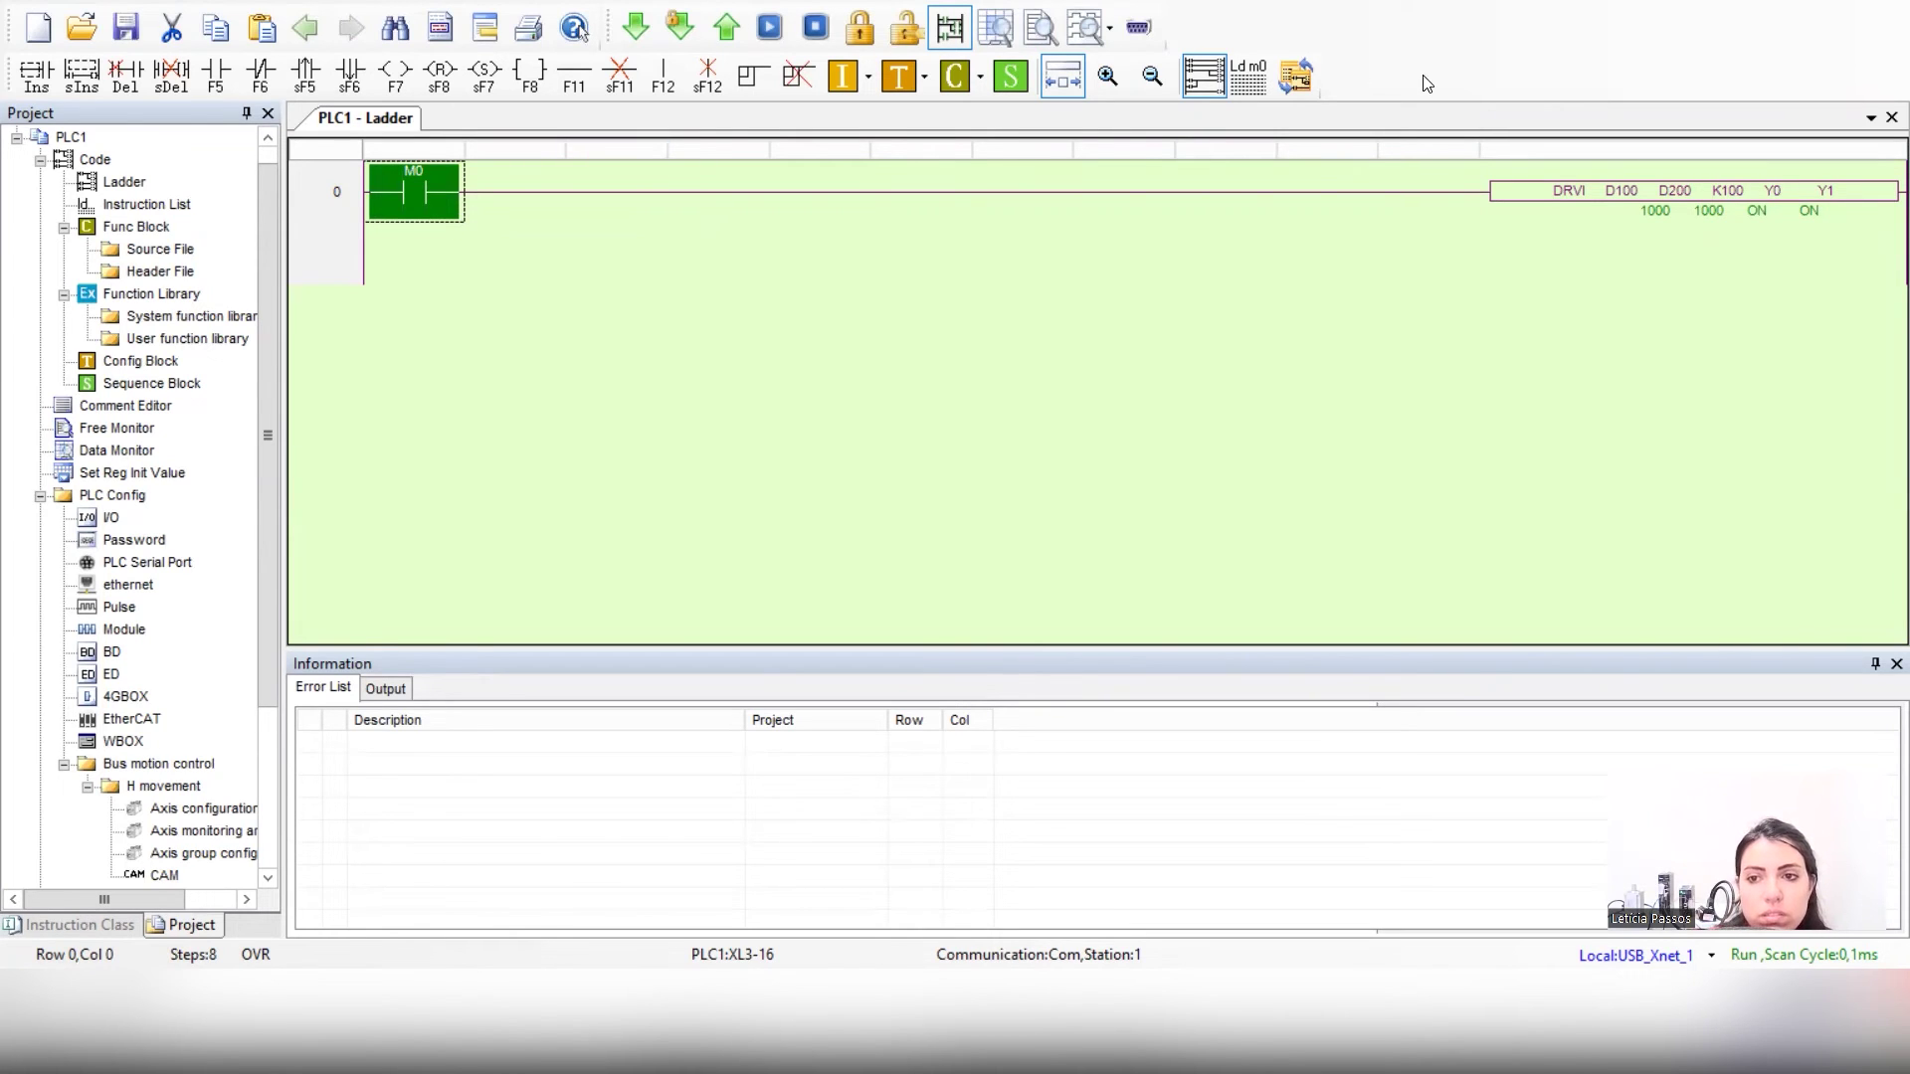
{"action": "right_click", "coordinate": [409, 208]}
{"action": "left_click", "coordinate": [414, 215]}
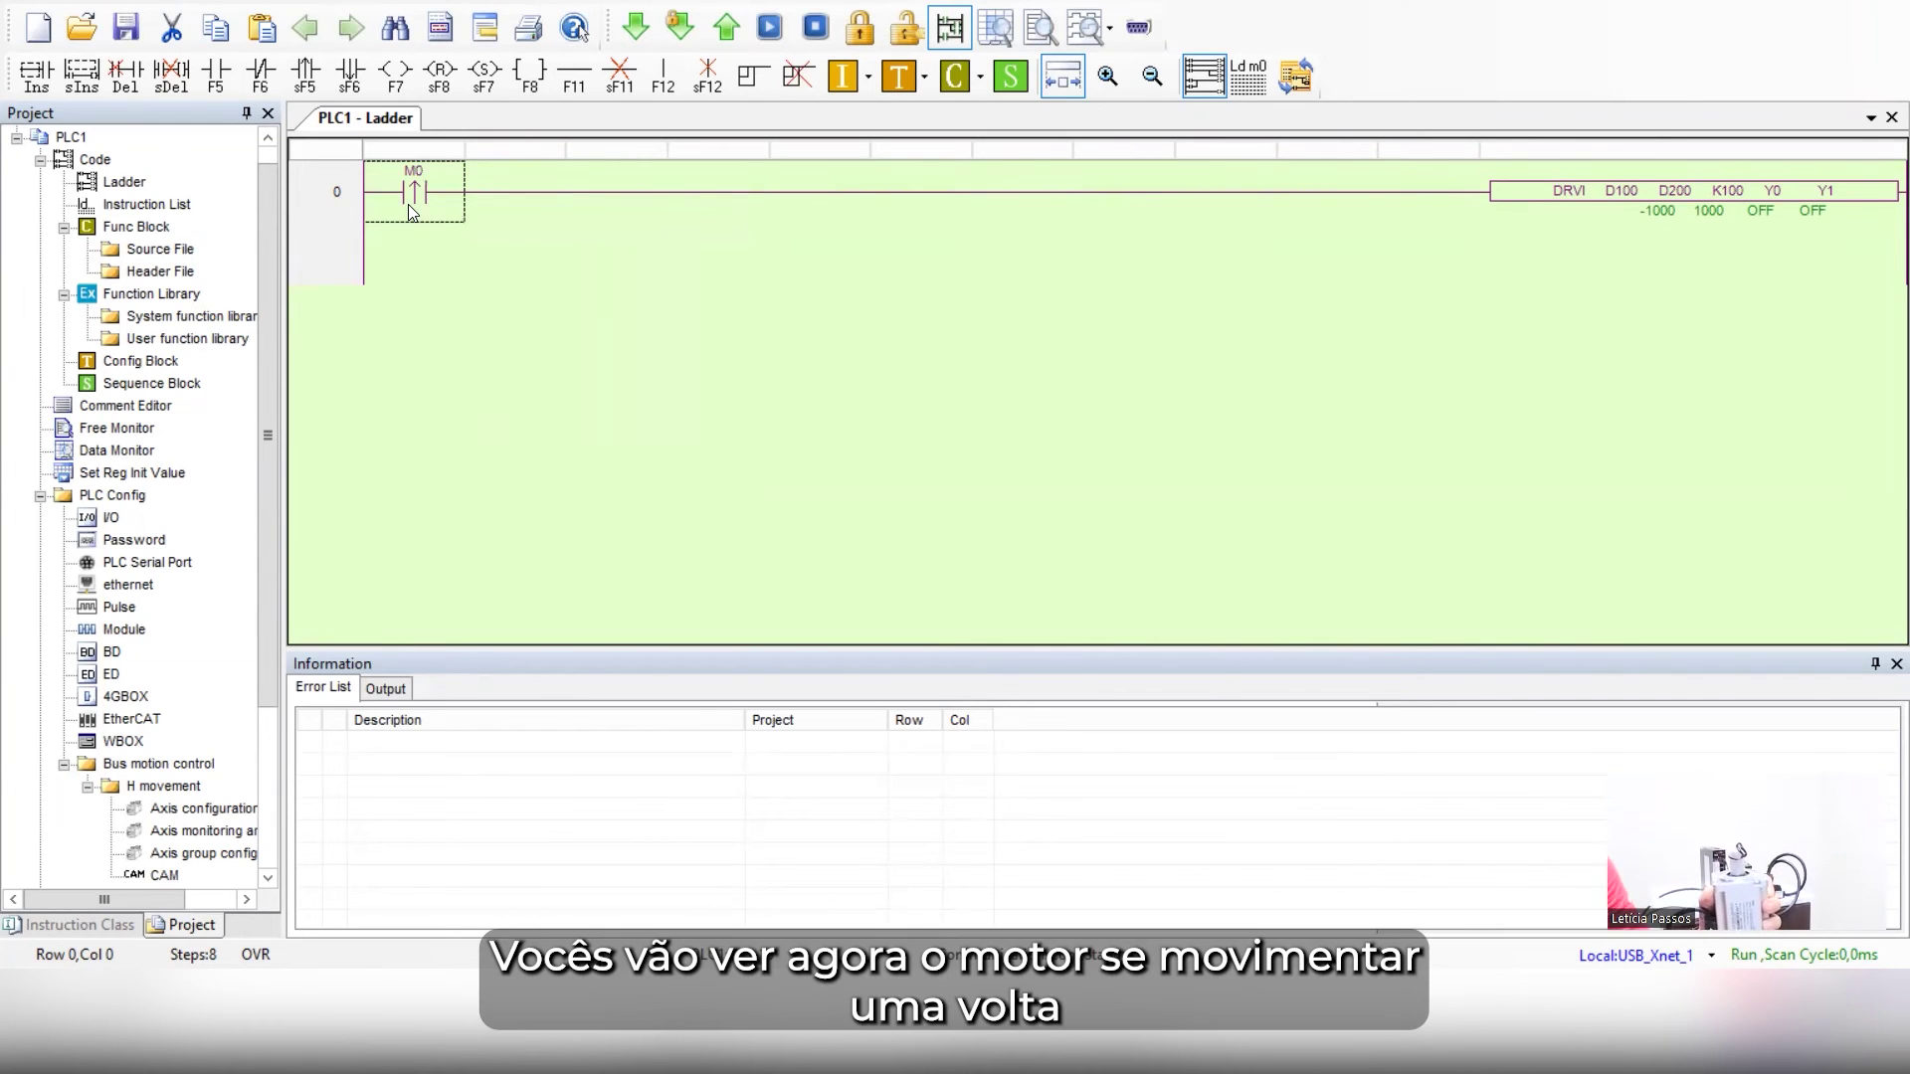
{"action": "right_click", "coordinate": [409, 210]}
{"action": "left_click", "coordinate": [453, 220]}
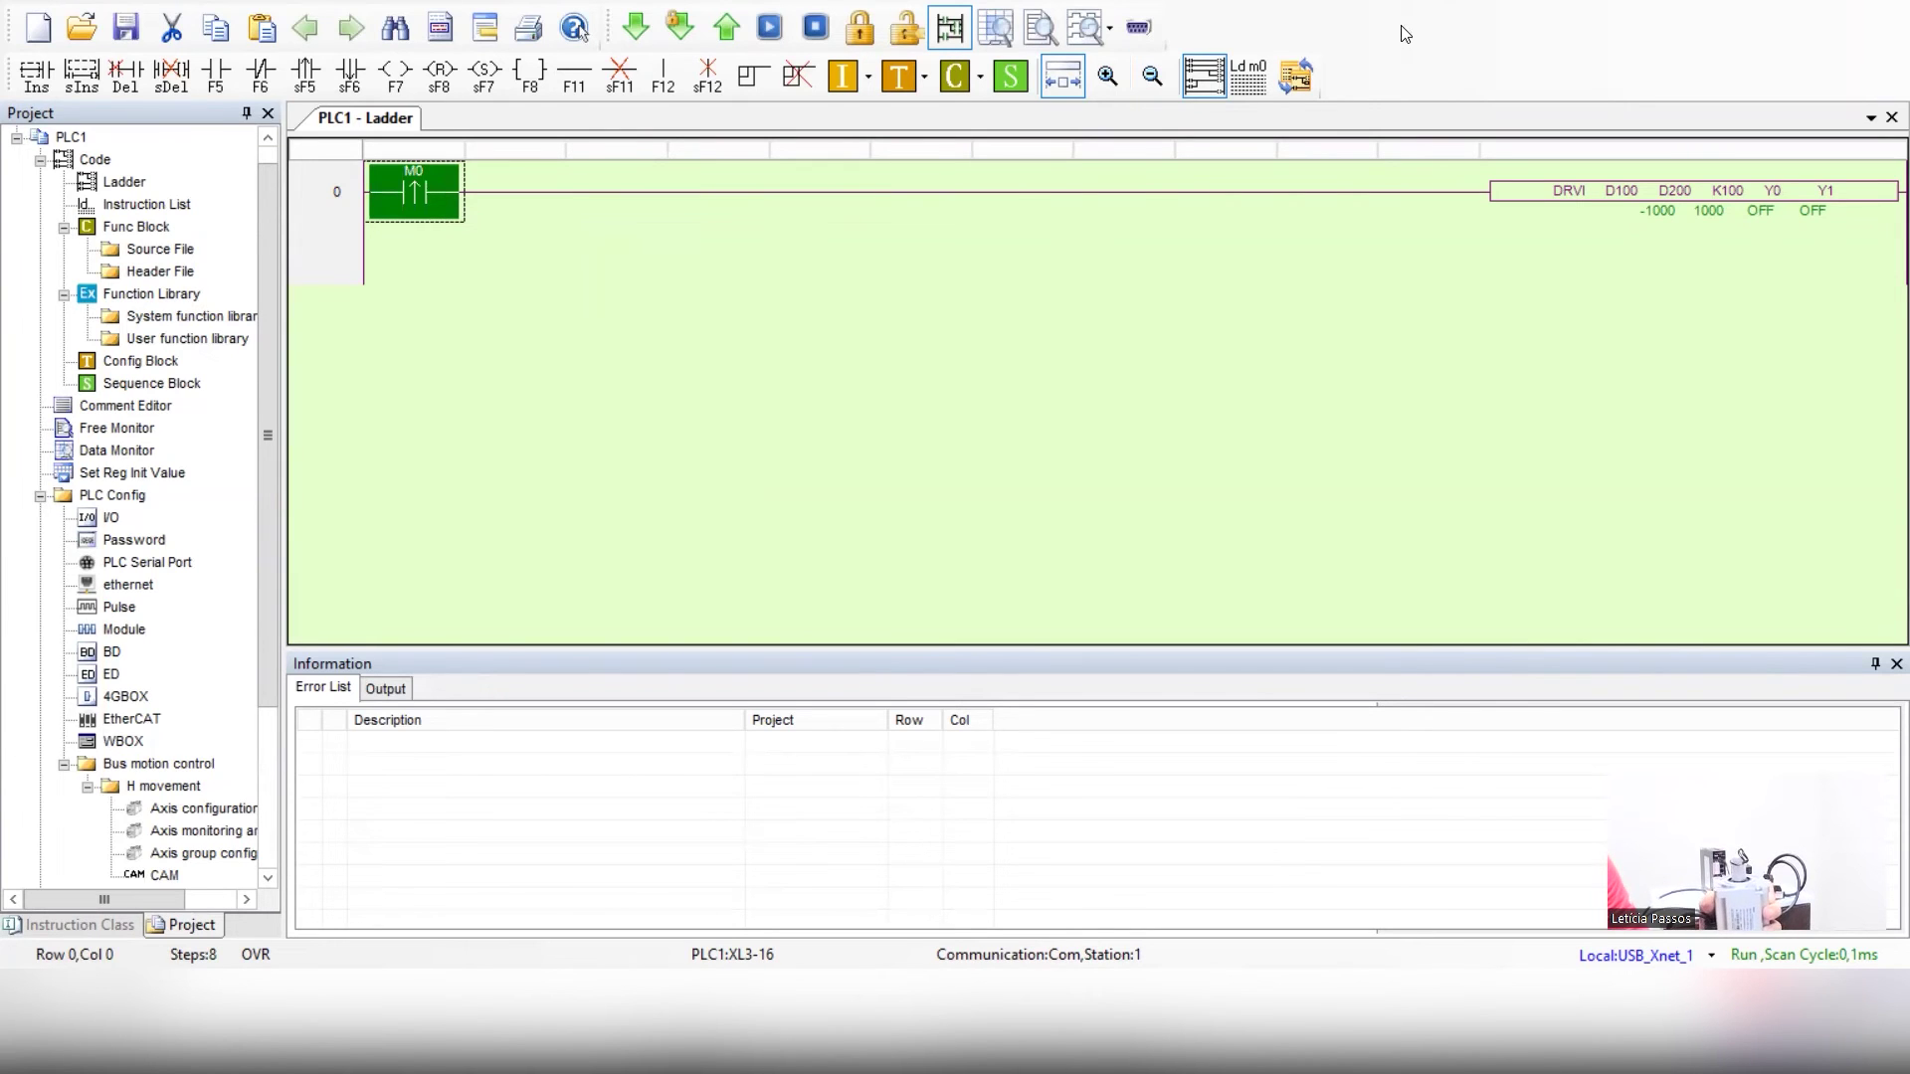
Set the value of double-word register D100 in the DRVI instruction to 3000
{"action": "left_click", "coordinate": [1644, 189]}
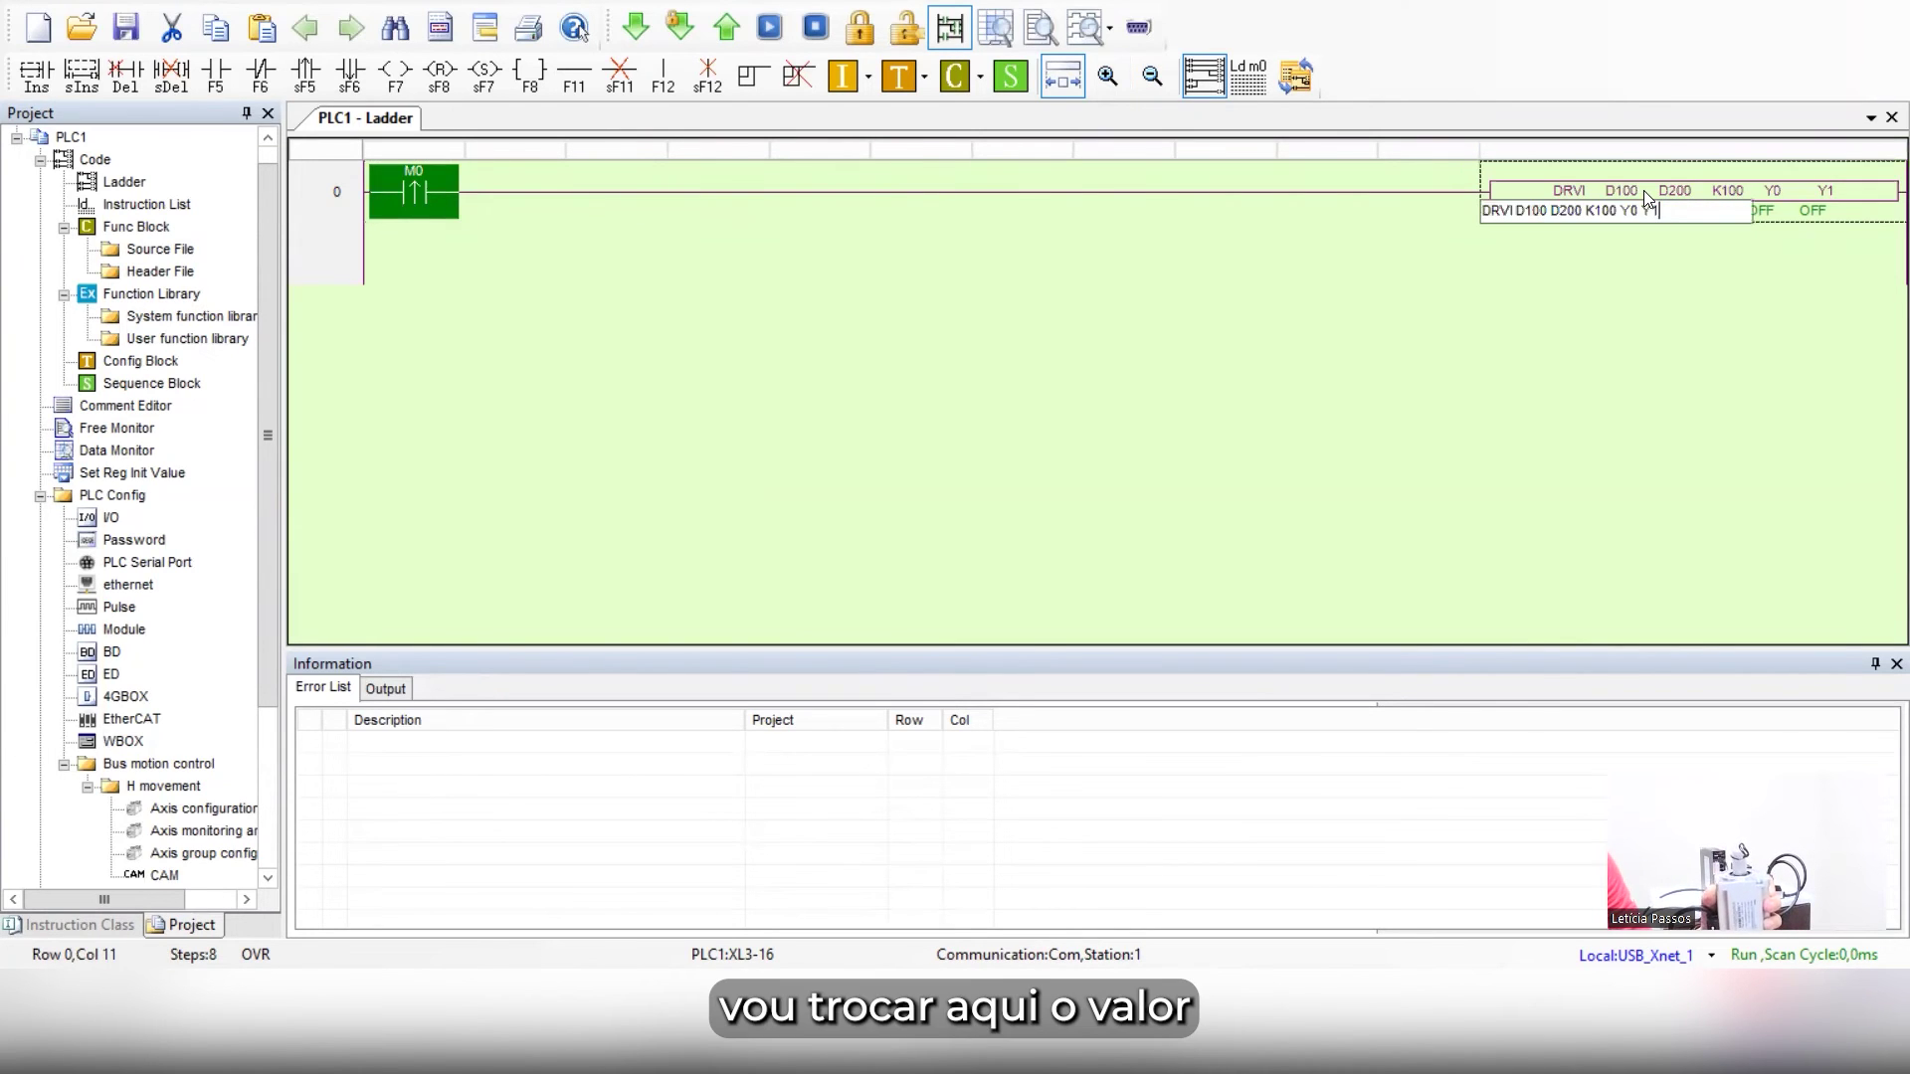
{"action": "right_click", "coordinate": [1643, 189]}
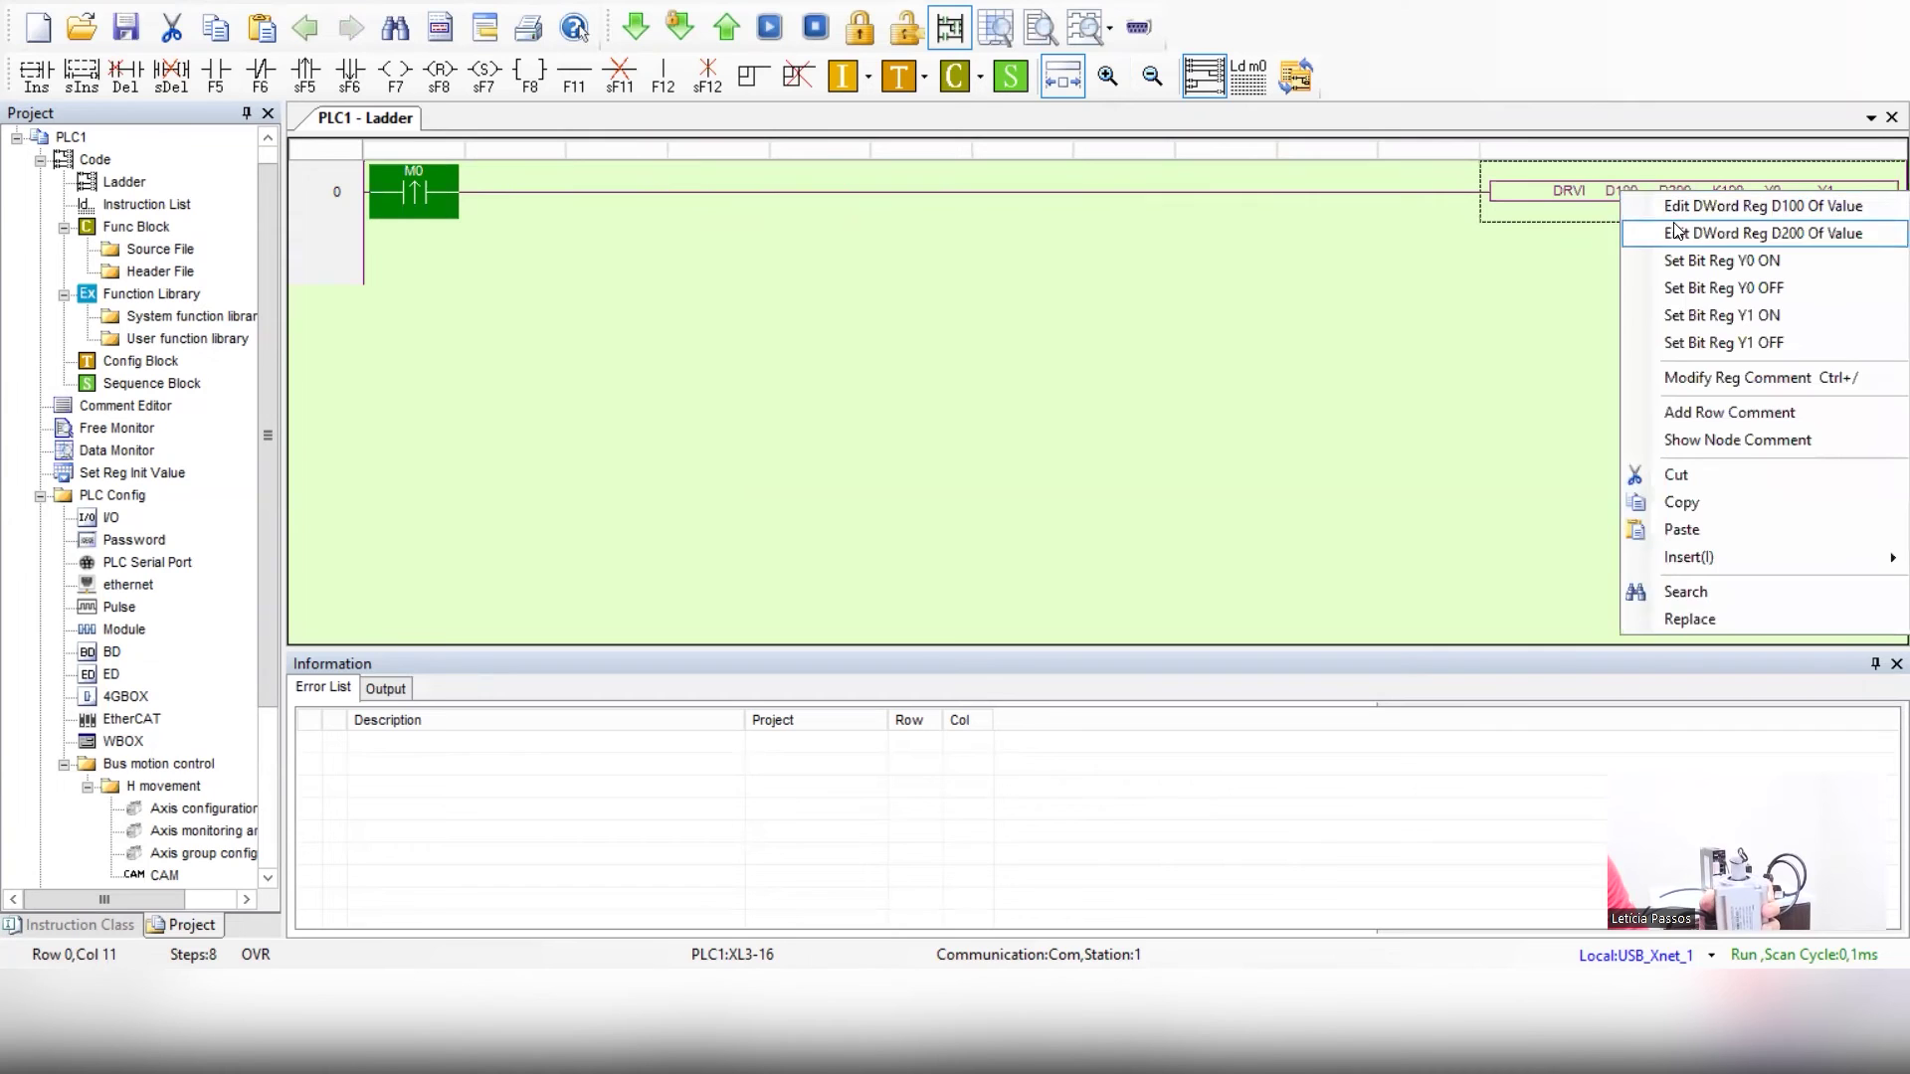
{"action": "left_click", "coordinate": [1671, 211]}
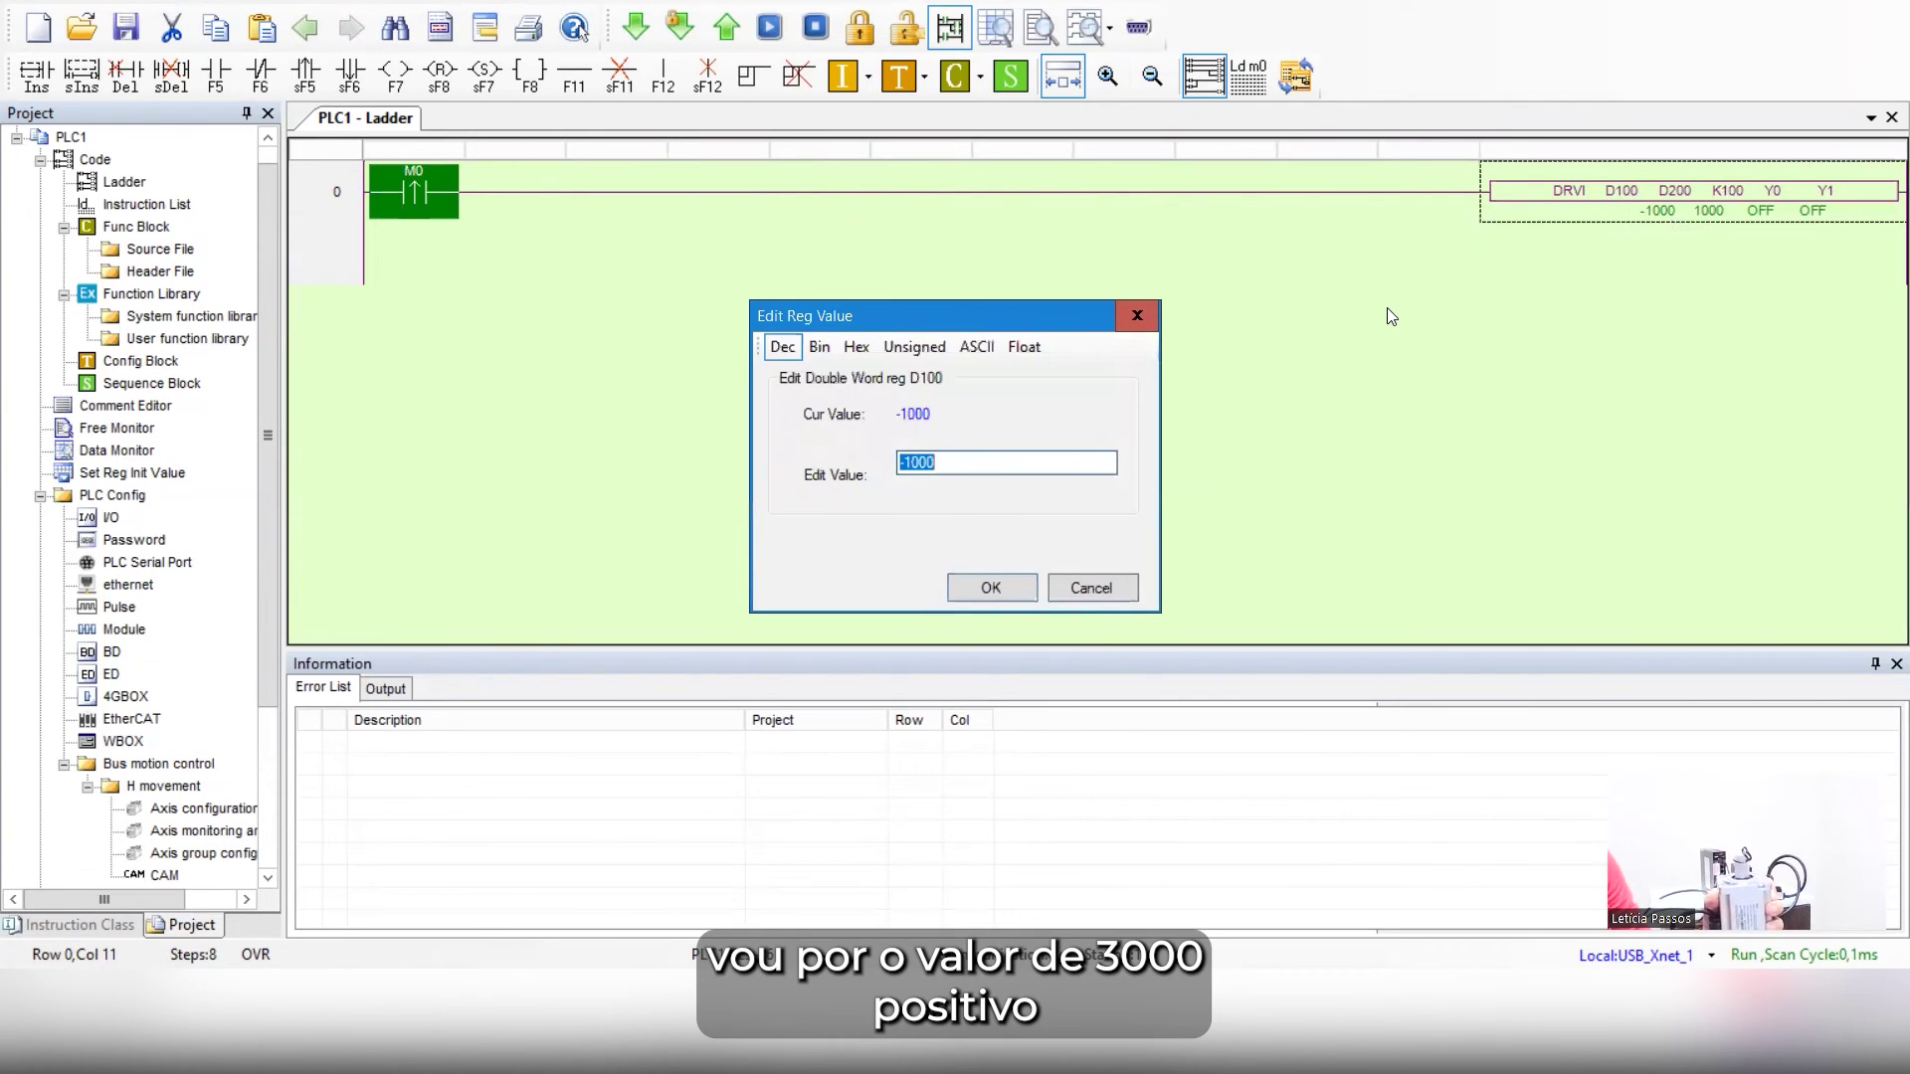
{"action": "type", "text": "3000"}
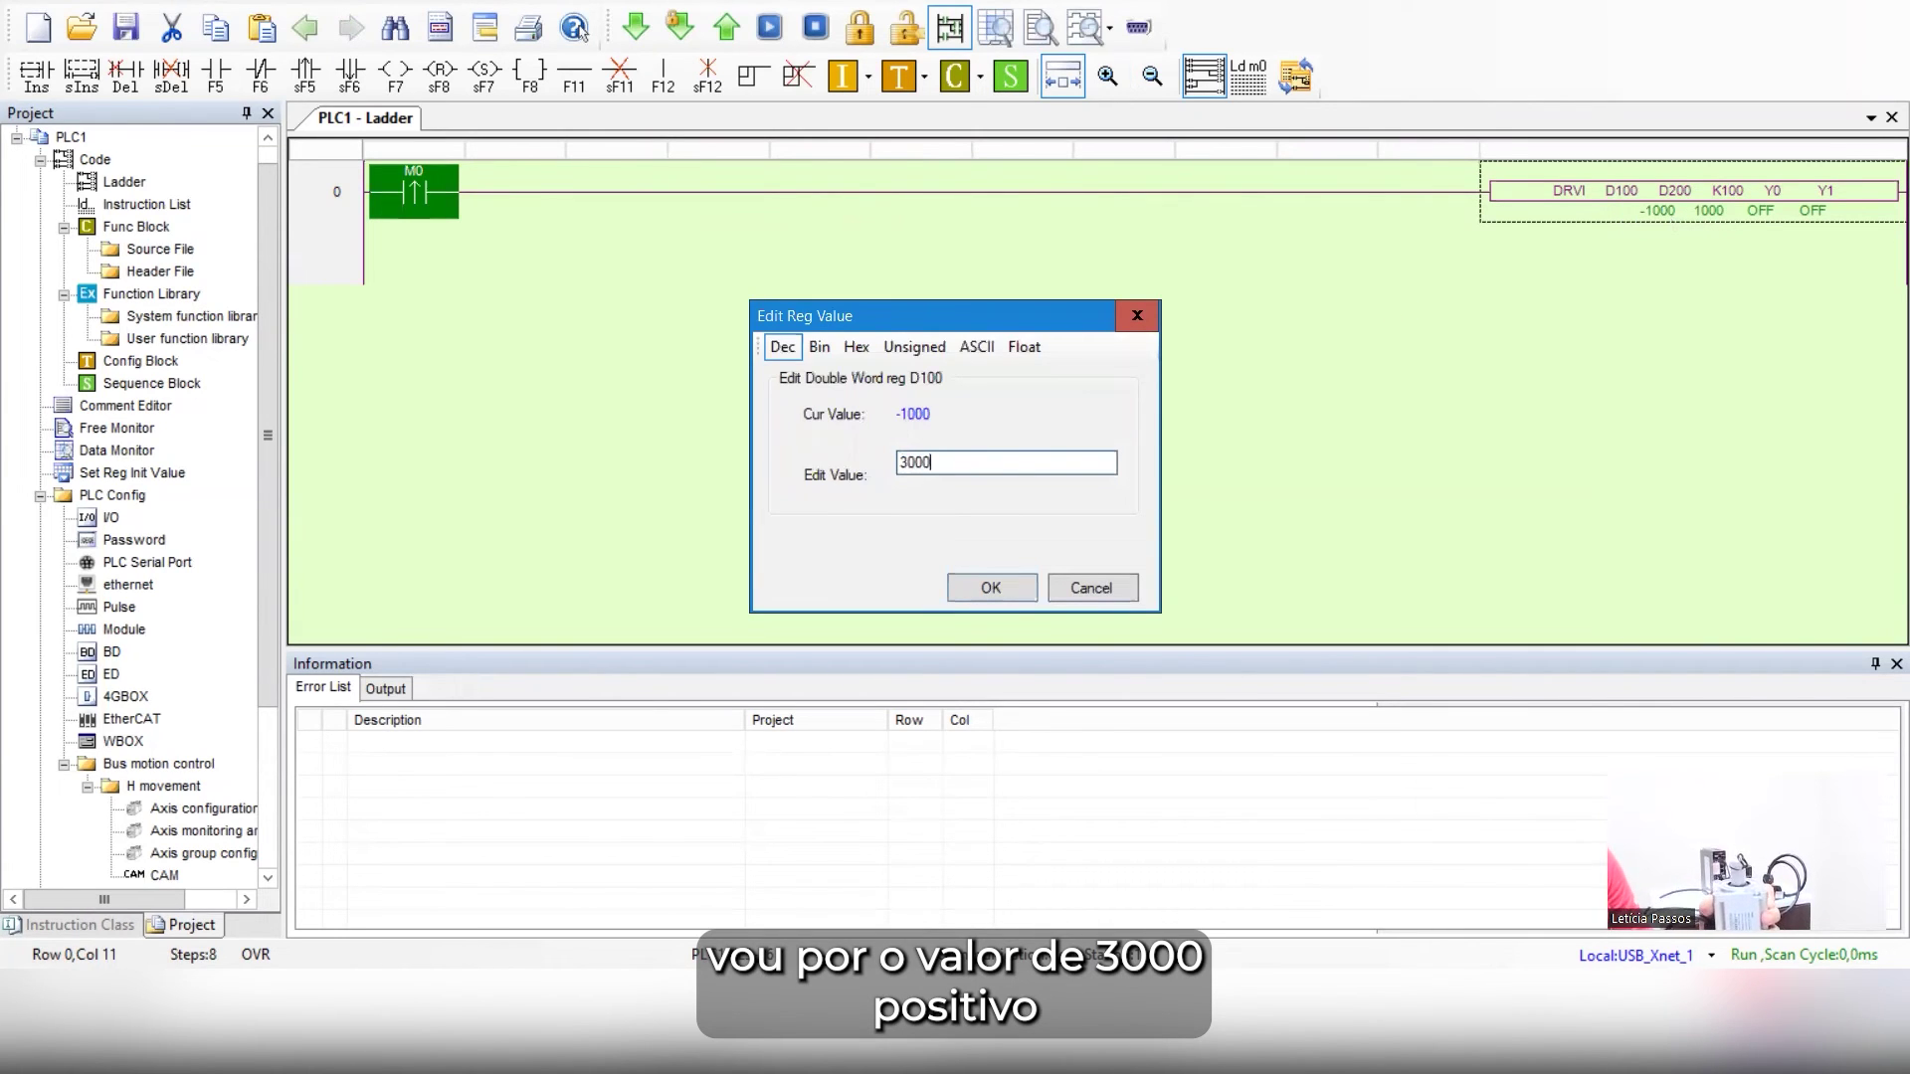
{"action": "key", "text": "Return"}
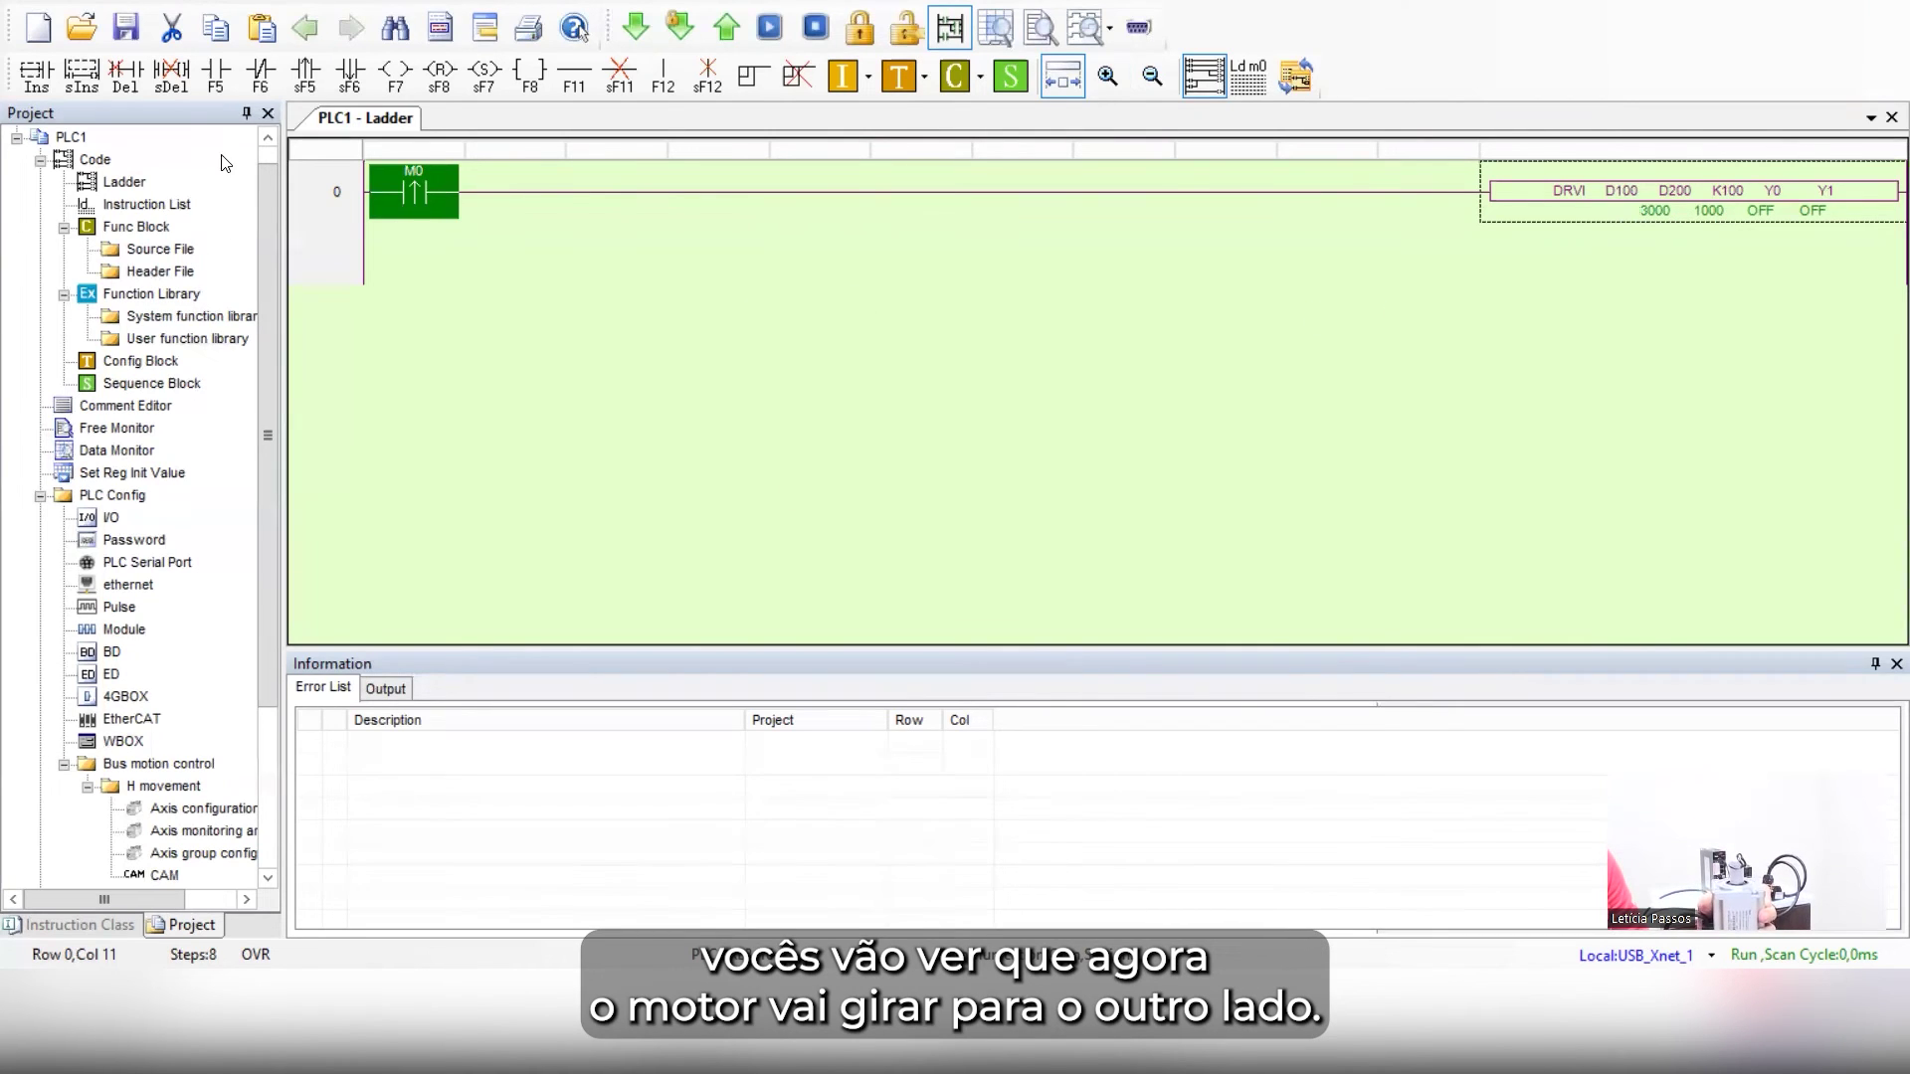
Cycle bit M0 OFF and ON to run the DRVI move with the new pulse count, and set M0 OFF again
{"action": "right_click", "coordinate": [410, 213]}
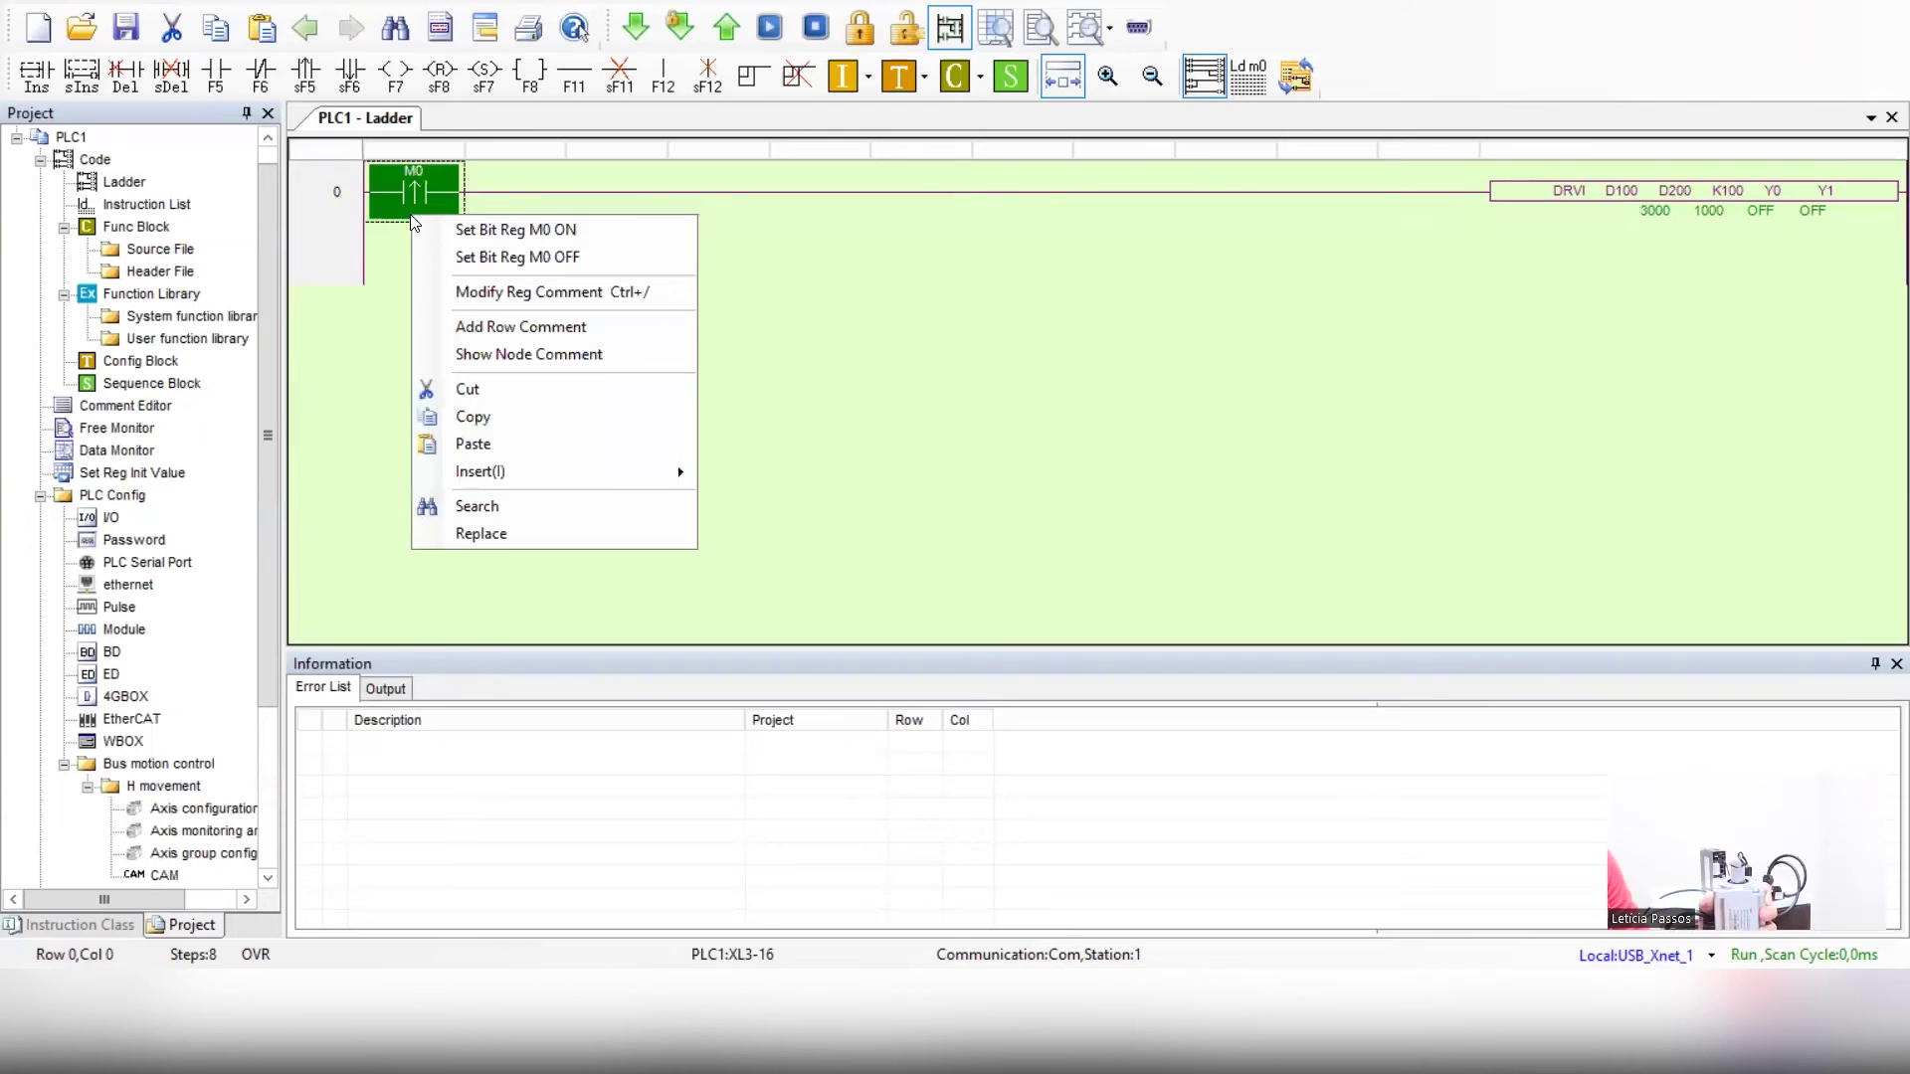
{"action": "left_click", "coordinate": [502, 261]}
{"action": "right_click", "coordinate": [428, 196]}
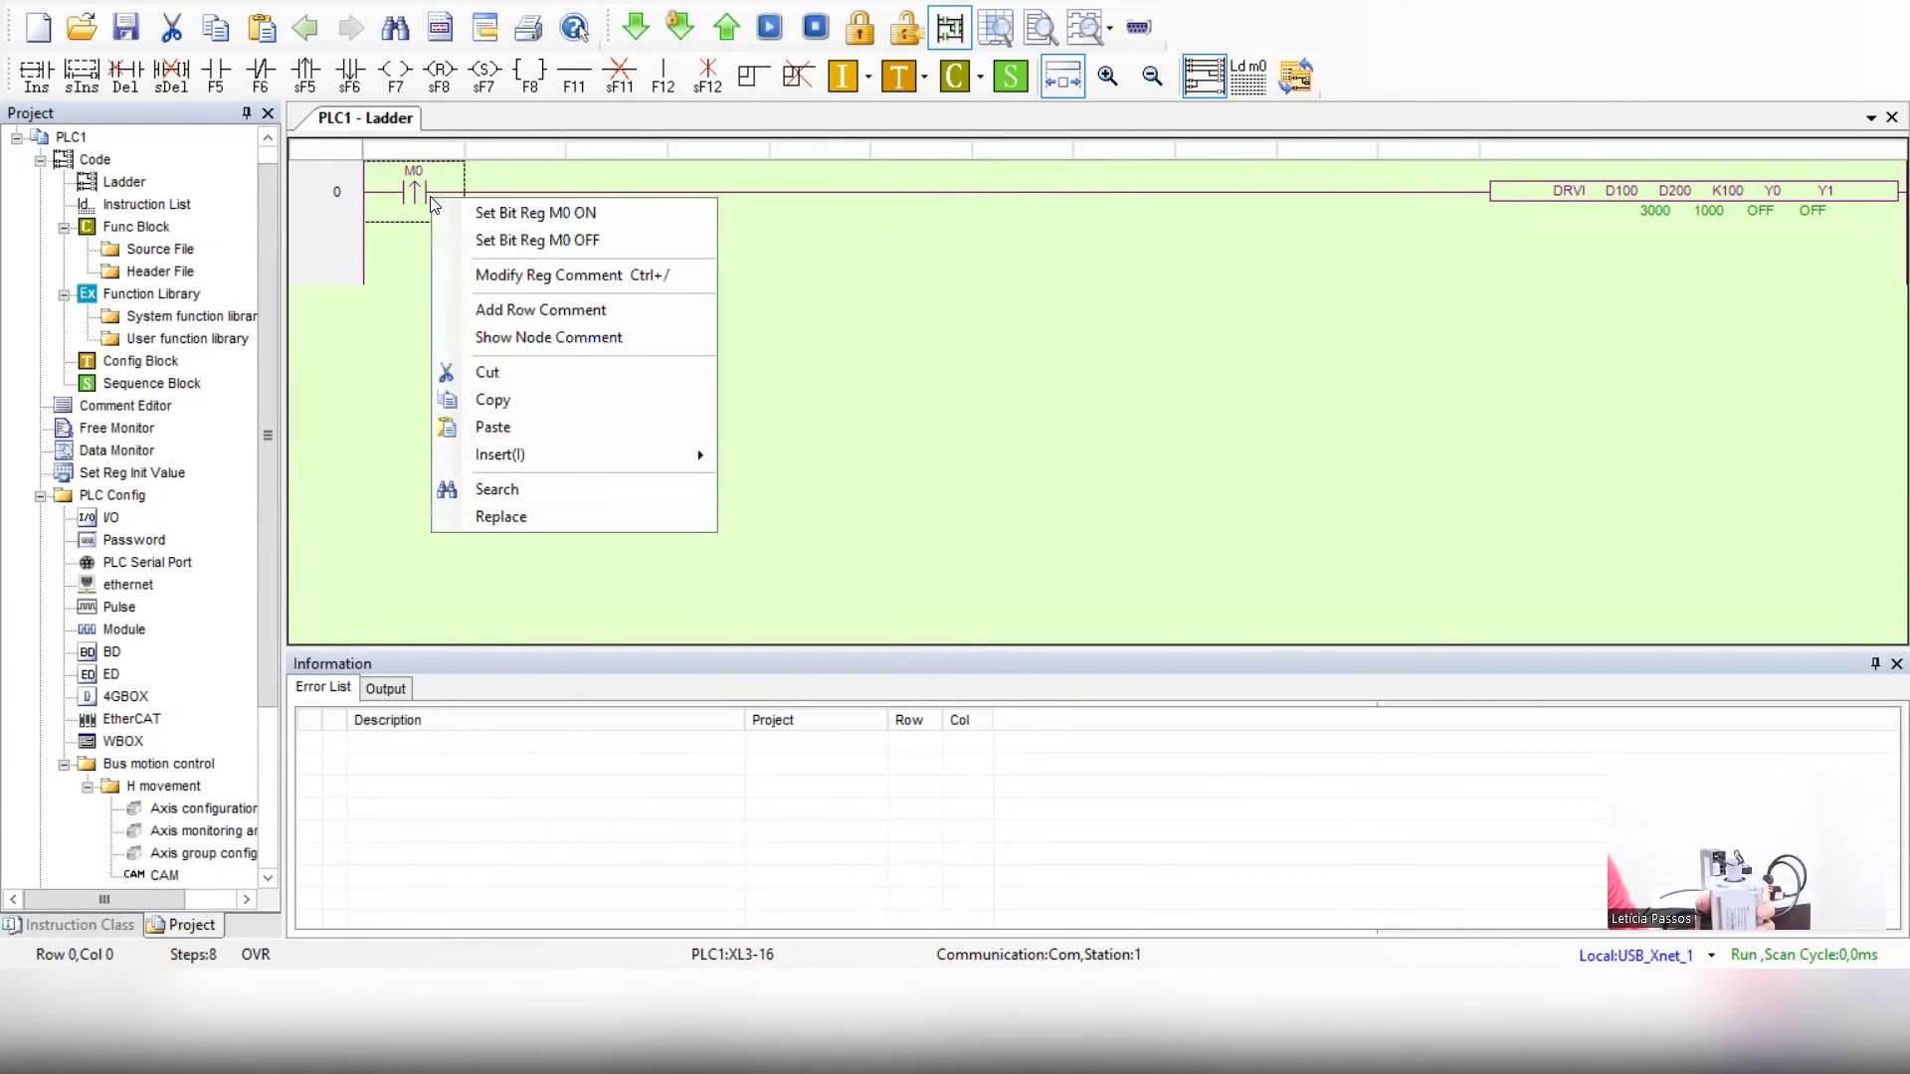
{"action": "left_click", "coordinate": [456, 206]}
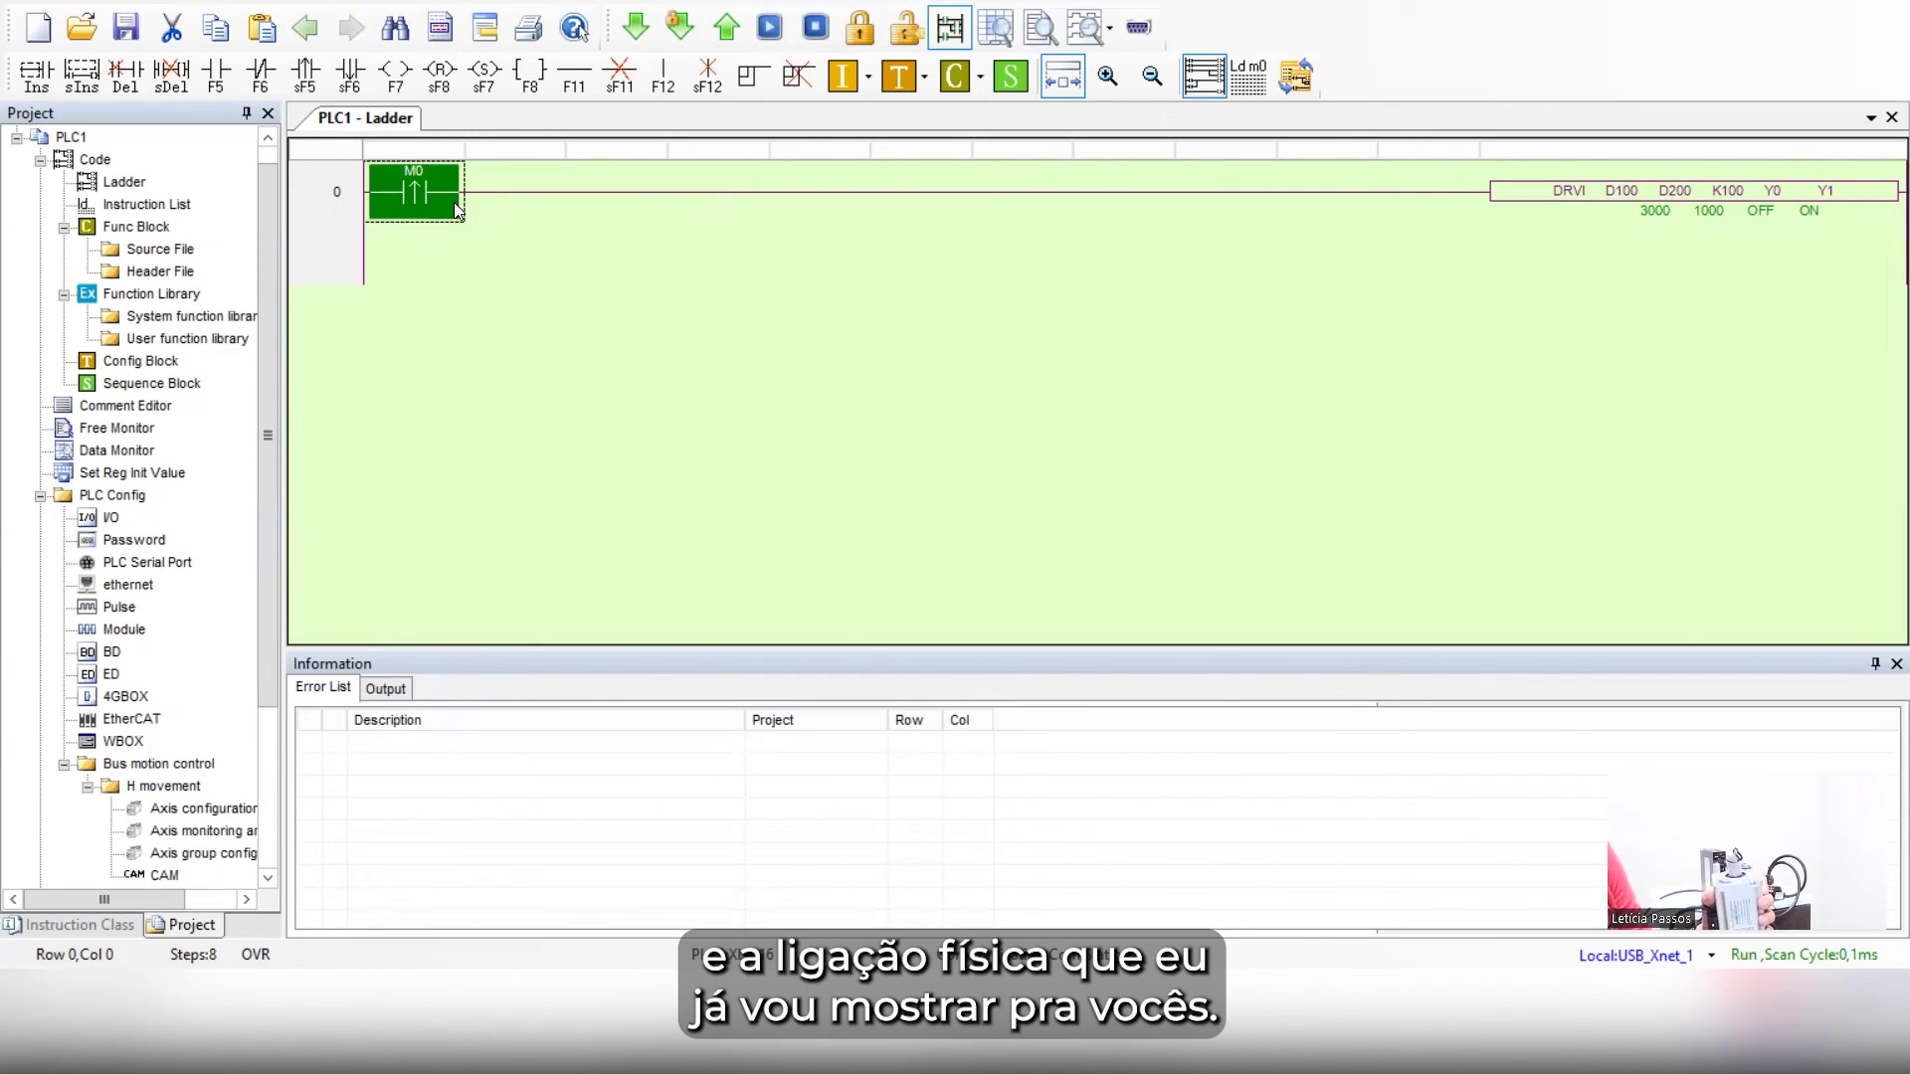
{"action": "right_click", "coordinate": [434, 199]}
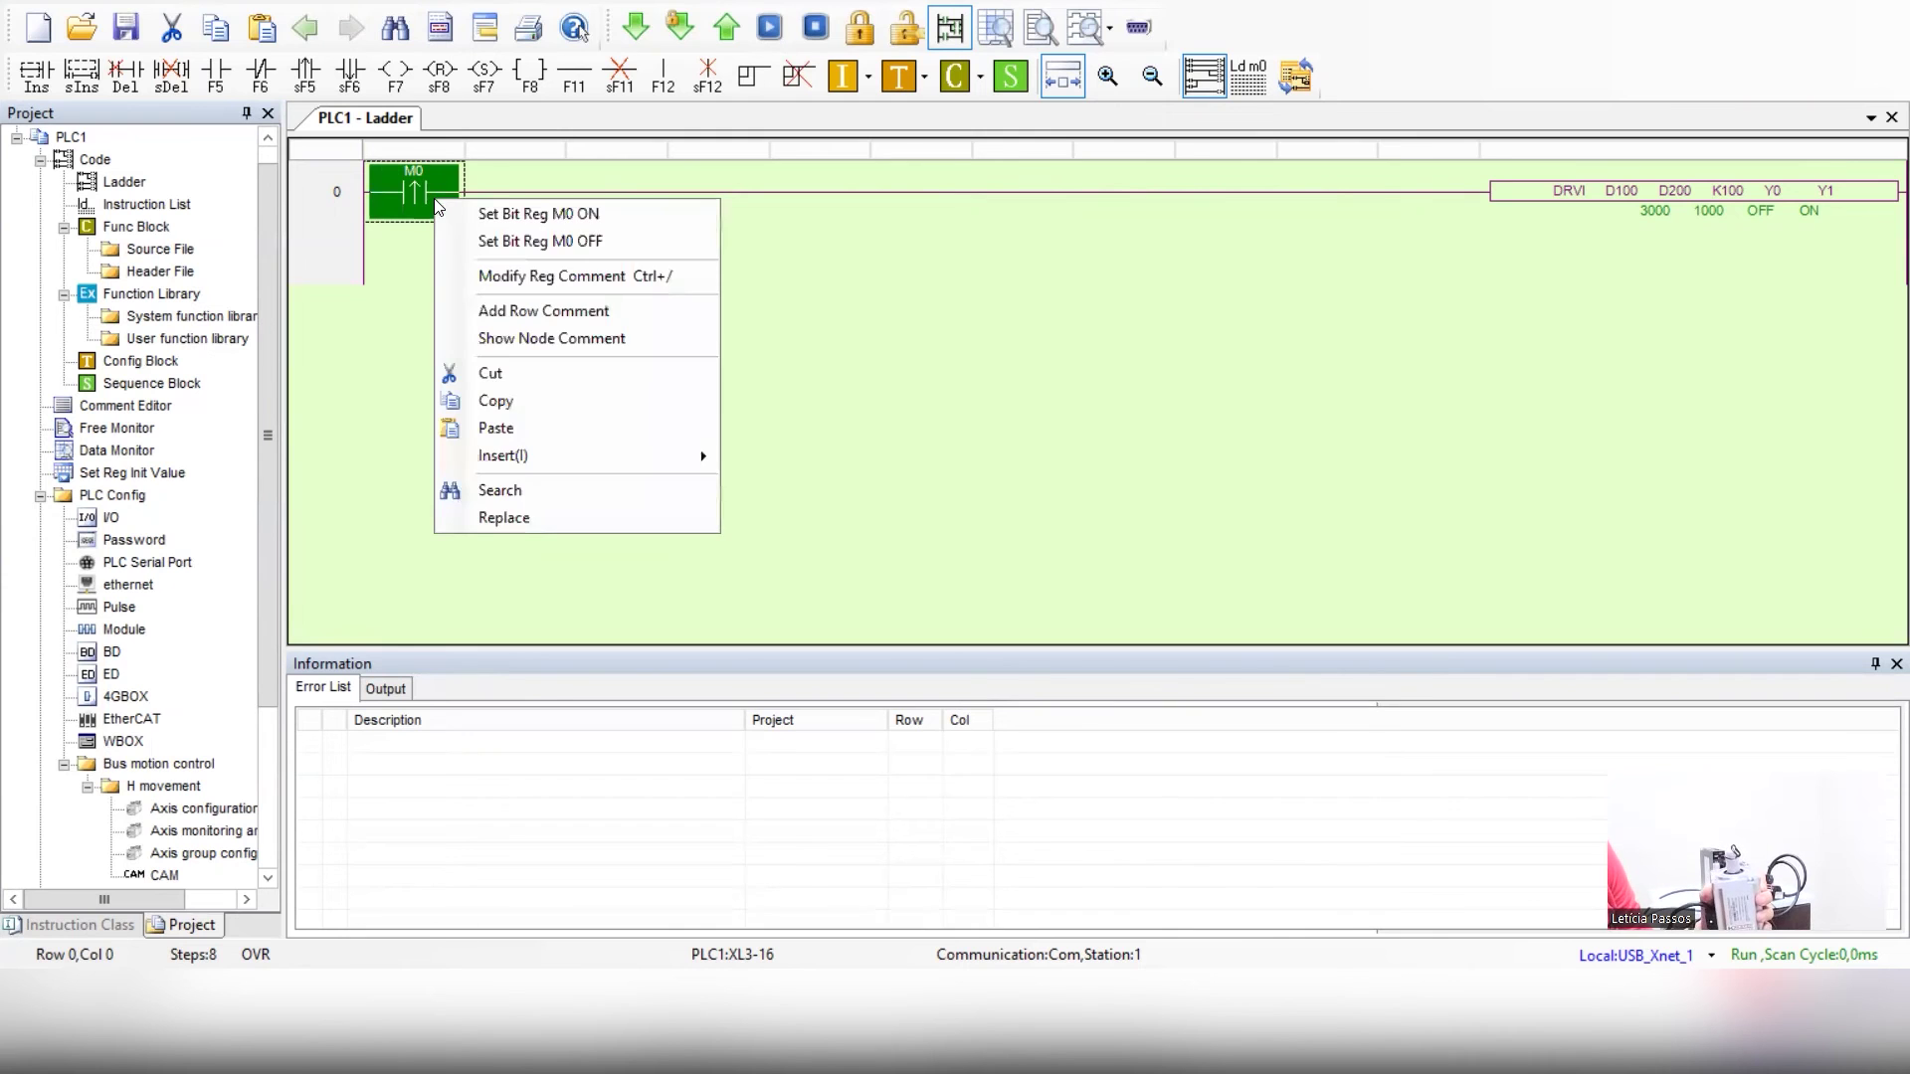
{"action": "left_click", "coordinate": [507, 242]}
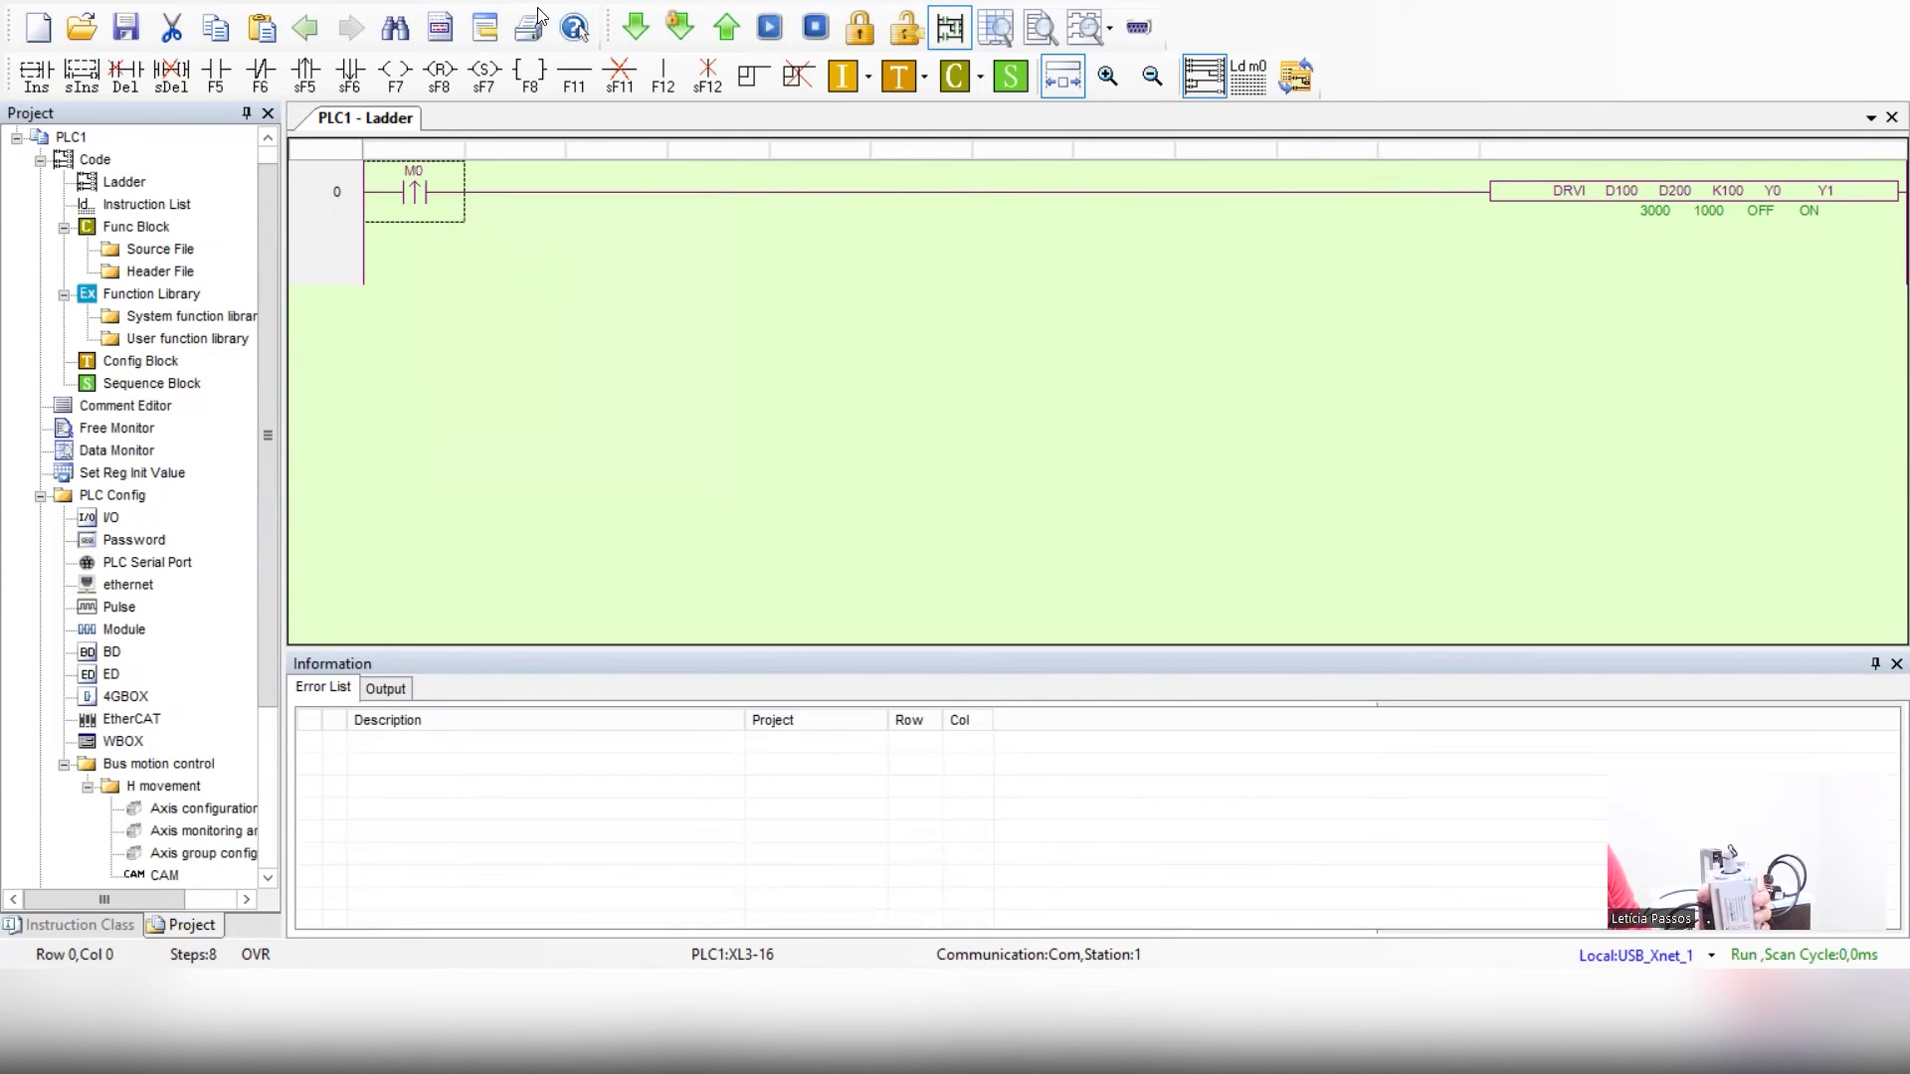